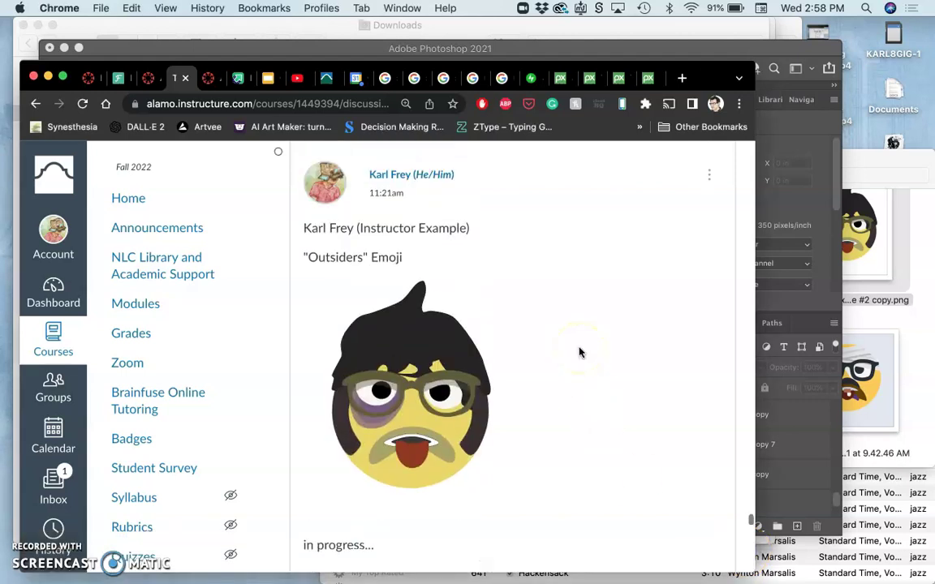
Scroll through the Canvas "Outsiders" Emoji post to review the example emoji illustration
{"action": "scroll", "coordinate": [579, 351], "scroll_direction": "down", "scroll_amount": 2}
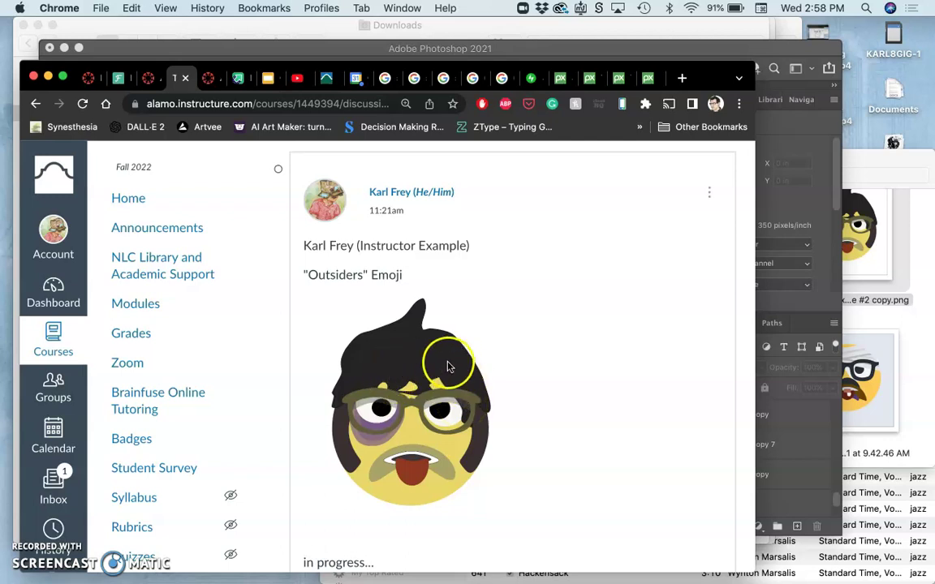
{"action": "scroll", "coordinate": [435, 381], "scroll_direction": "down", "scroll_amount": 3}
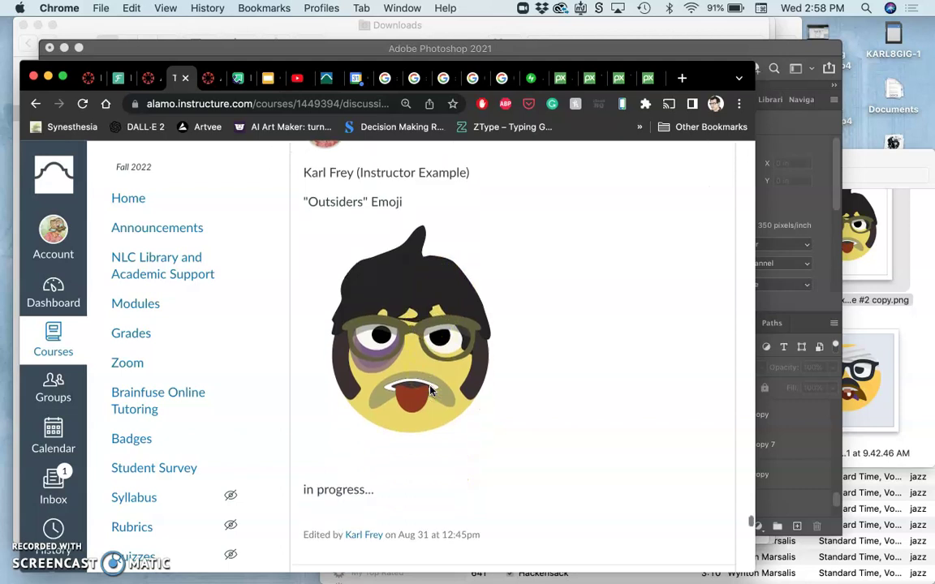
{"action": "scroll", "coordinate": [431, 389], "scroll_direction": "up", "scroll_amount": 2}
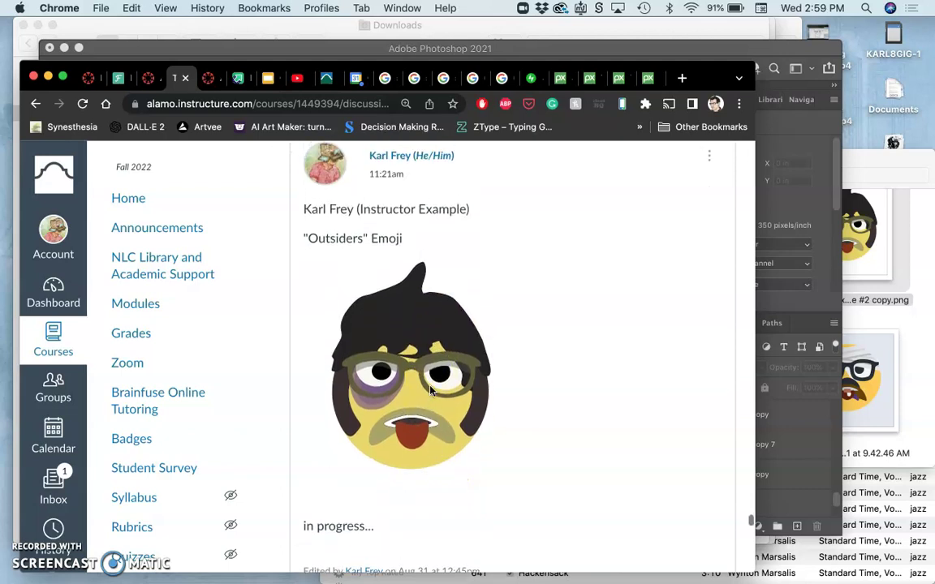
{"action": "left_click", "coordinate": [659, 45]}
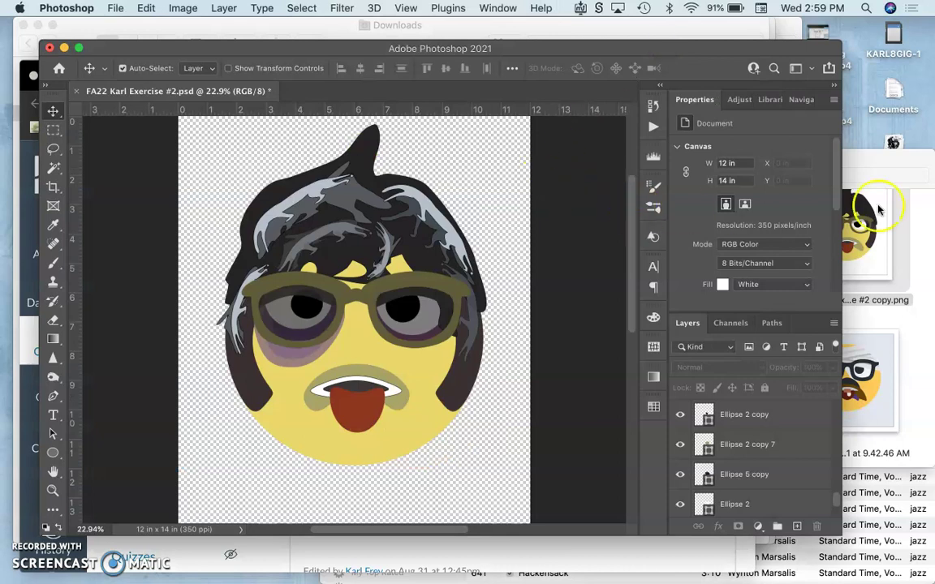
{"action": "left_click", "coordinate": [915, 231]}
{"action": "scroll", "coordinate": [834, 276], "scroll_direction": "down", "scroll_amount": 2}
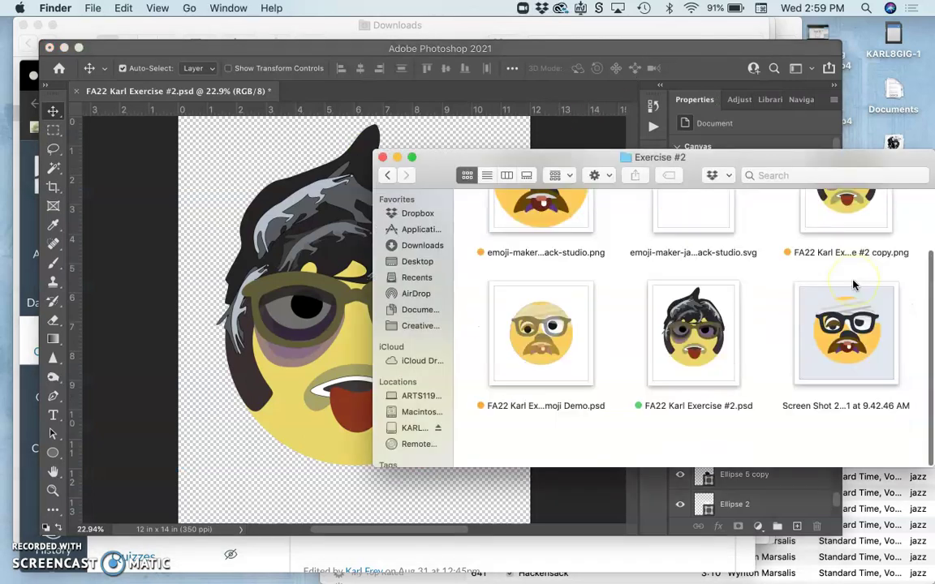
{"action": "scroll", "coordinate": [763, 397], "scroll_direction": "up", "scroll_amount": 2}
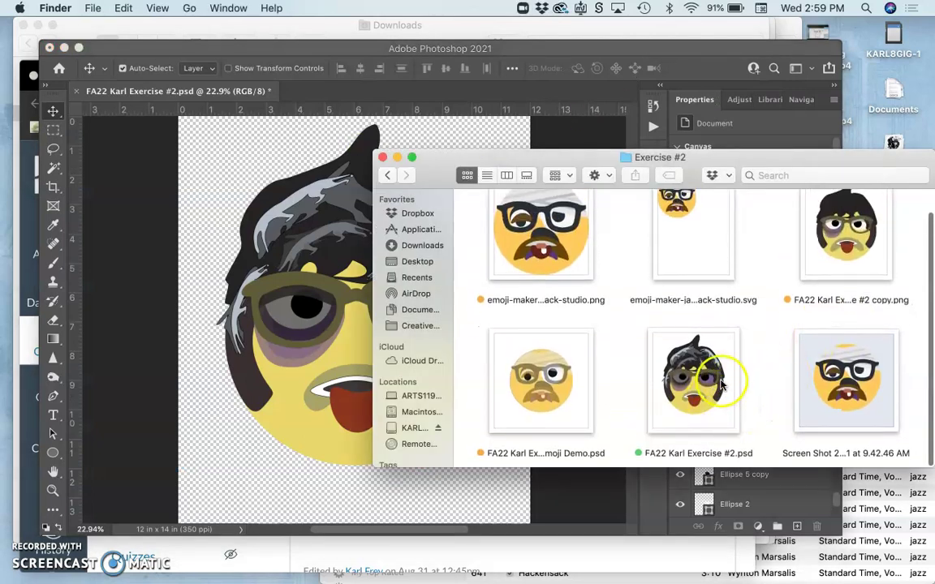
{"action": "left_click", "coordinate": [215, 420]}
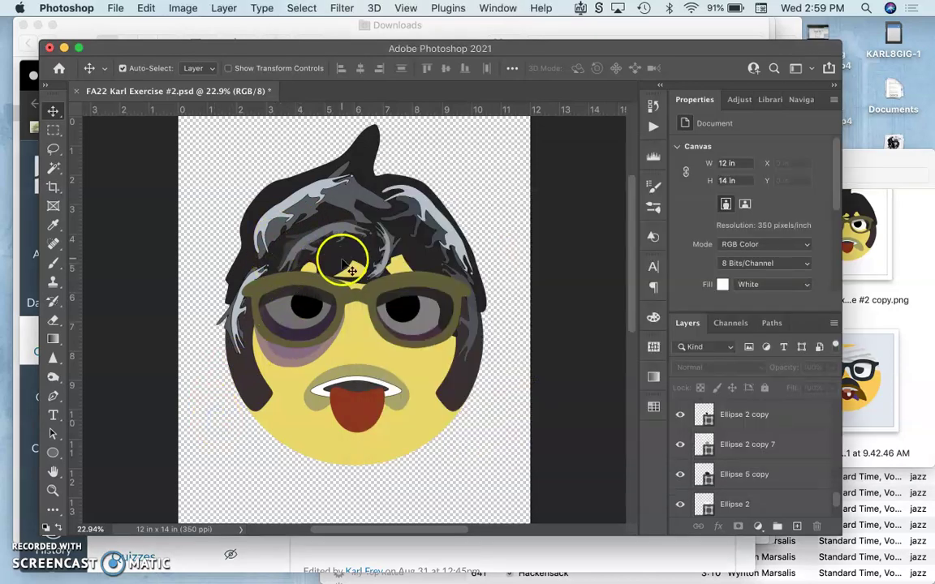
{"action": "scroll", "coordinate": [714, 458], "scroll_direction": "down", "scroll_amount": 5}
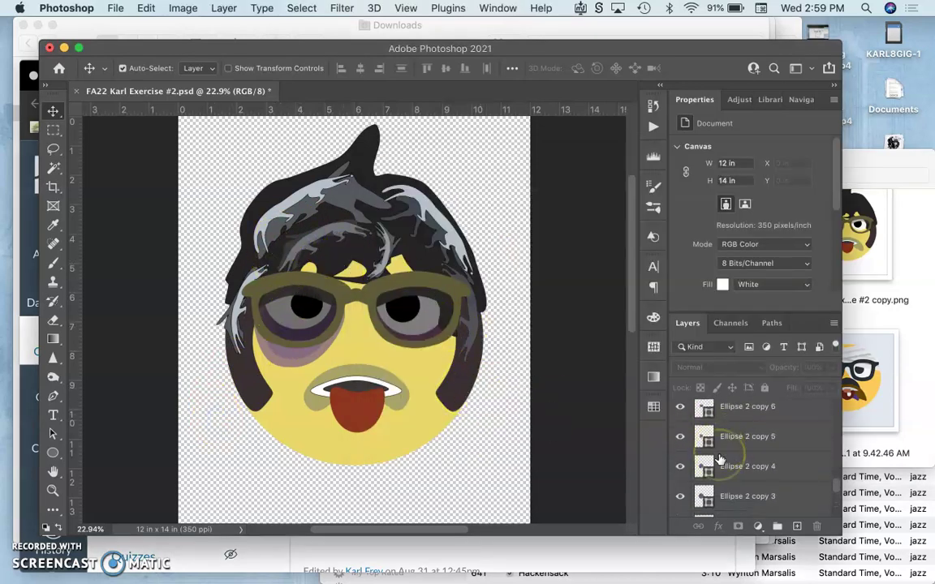
{"action": "scroll", "coordinate": [718, 458], "scroll_direction": "up", "scroll_amount": 5}
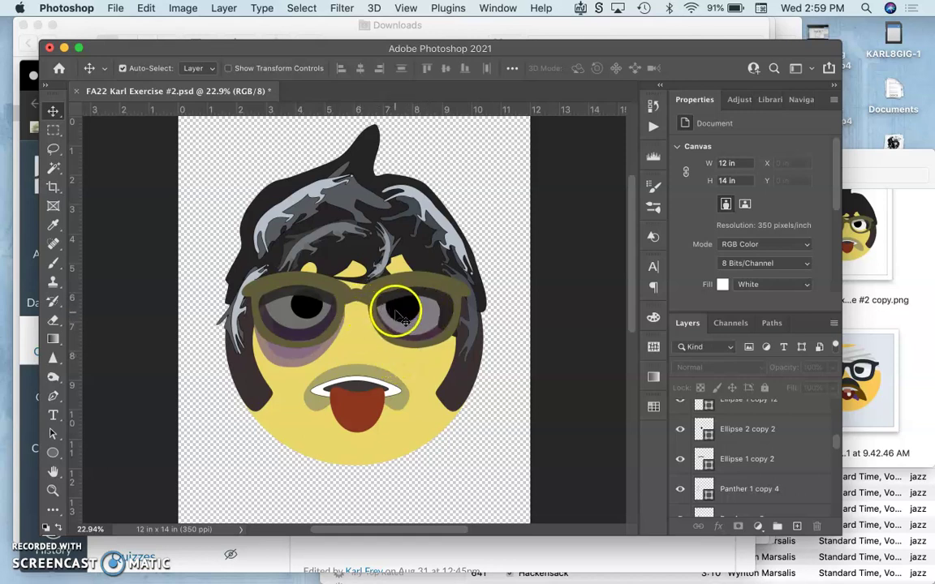
{"action": "left_click", "coordinate": [706, 33]}
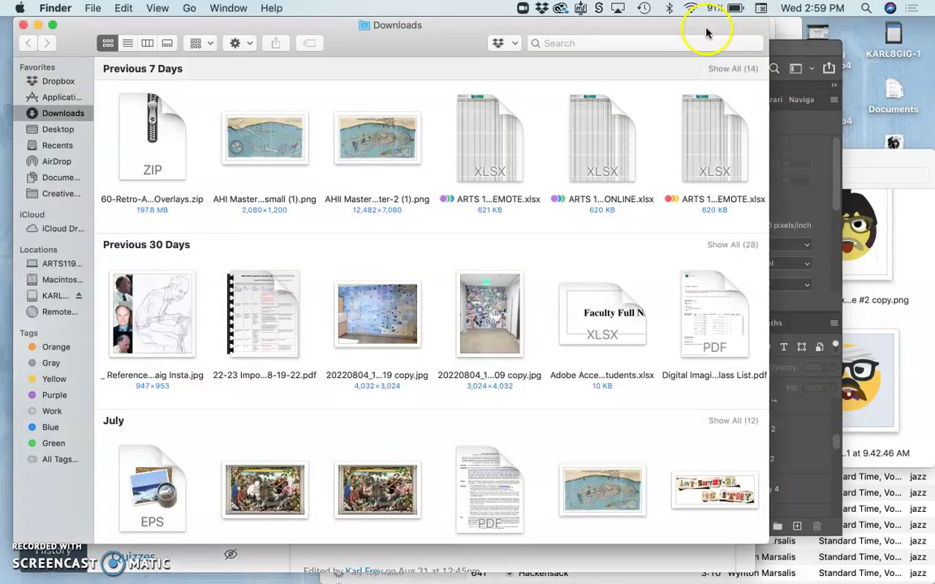
{"action": "left_click", "coordinate": [36, 27]}
{"action": "left_click", "coordinate": [468, 23]}
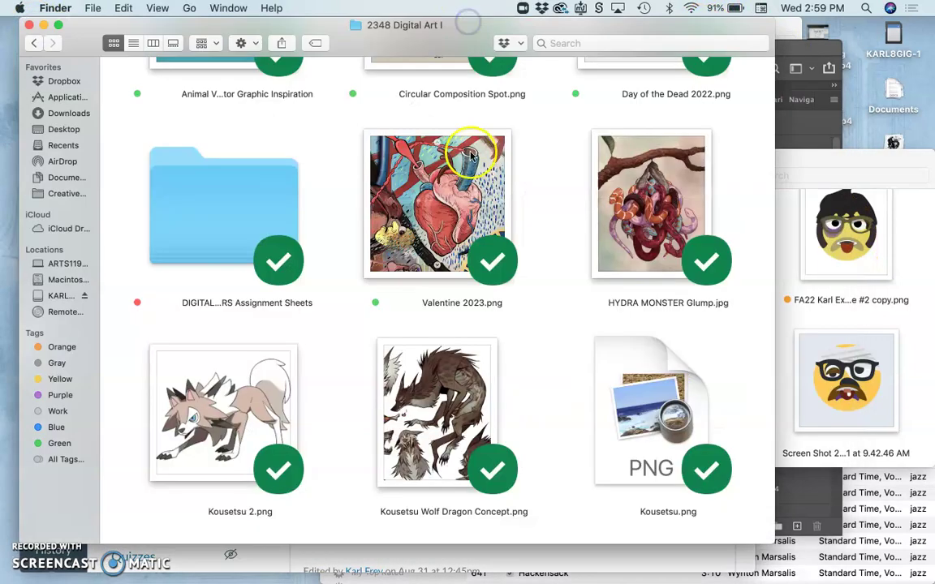
{"action": "left_click", "coordinate": [44, 26]}
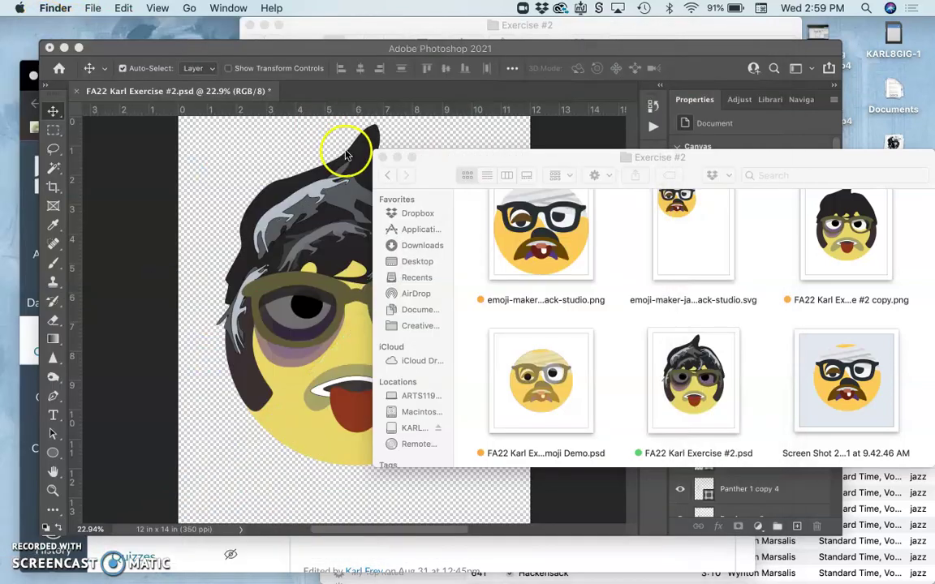
{"action": "left_click", "coordinate": [24, 81]}
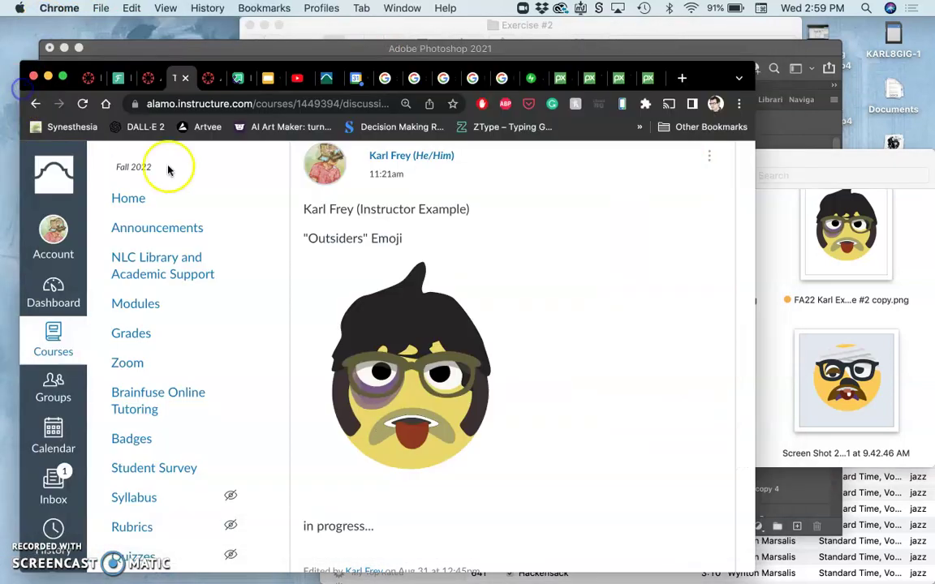
{"action": "scroll", "coordinate": [418, 422], "scroll_direction": "down", "scroll_amount": 1}
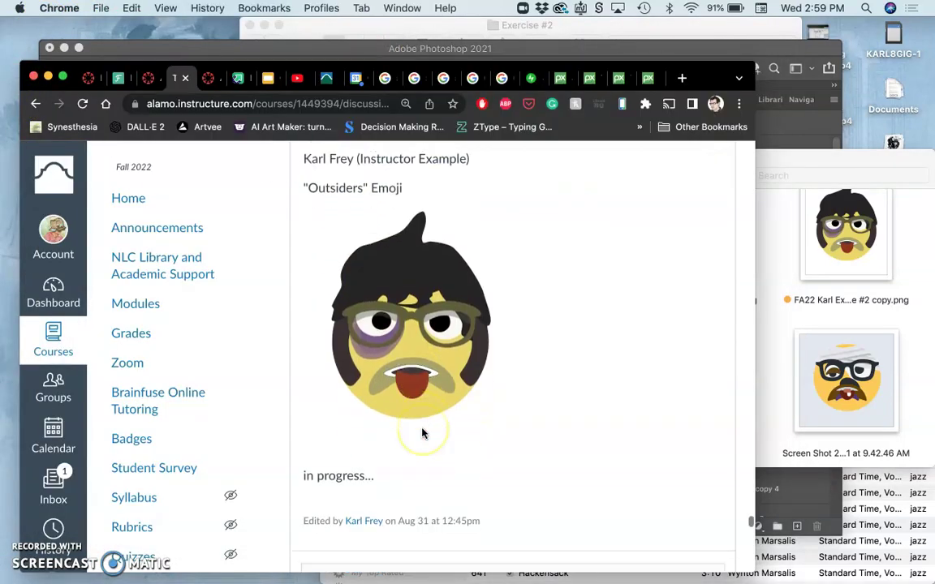
{"action": "scroll", "coordinate": [421, 432], "scroll_direction": "up", "scroll_amount": 3}
{"action": "scroll", "coordinate": [421, 432], "scroll_direction": "down", "scroll_amount": 1}
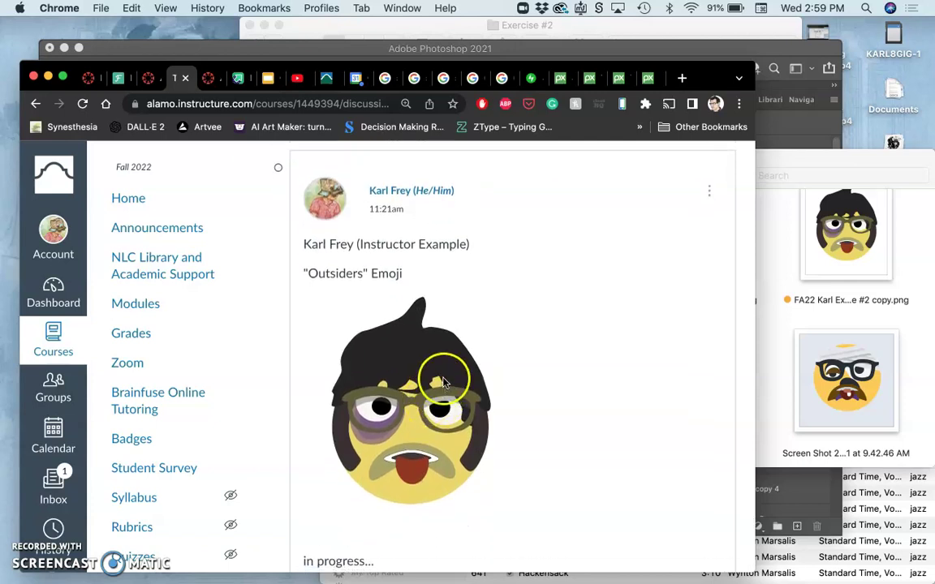
Back in the emoji document, Option-drag the curved shape above the left lens to create Ellipse 1 copy 15
{"action": "left_click", "coordinate": [574, 52]}
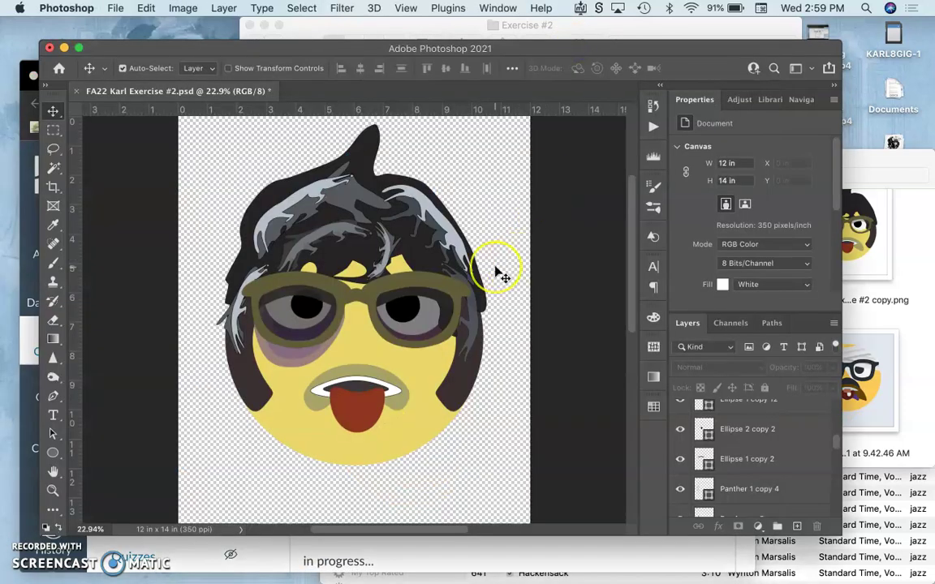
{"action": "key", "text": "super+z"}
{"action": "key", "text": "super+shift+z"}
{"action": "scroll", "coordinate": [501, 275], "scroll_direction": "up", "scroll_amount": 1}
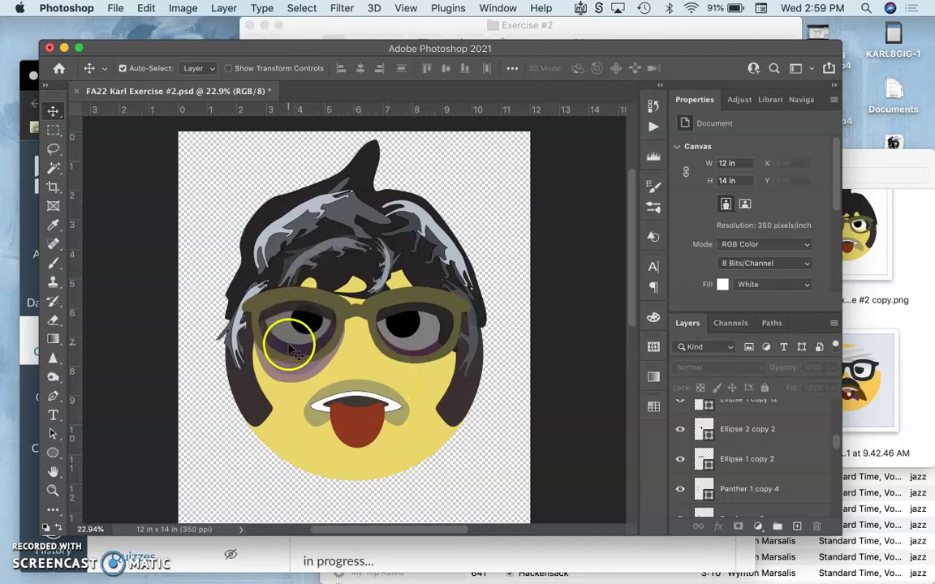
{"action": "left_click", "coordinate": [298, 300]}
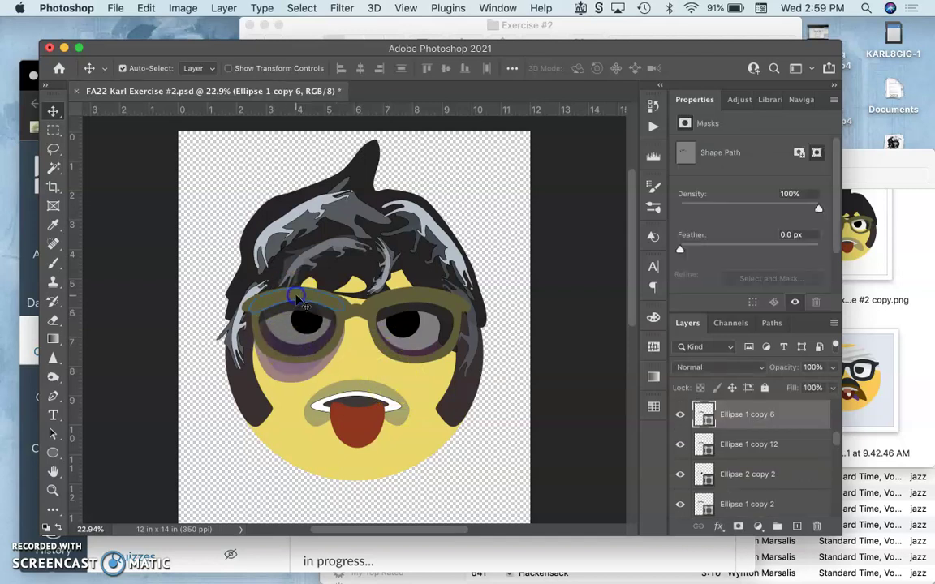
{"action": "left_click_drag", "start_coordinate": [298, 300], "coordinate": [299, 302]}
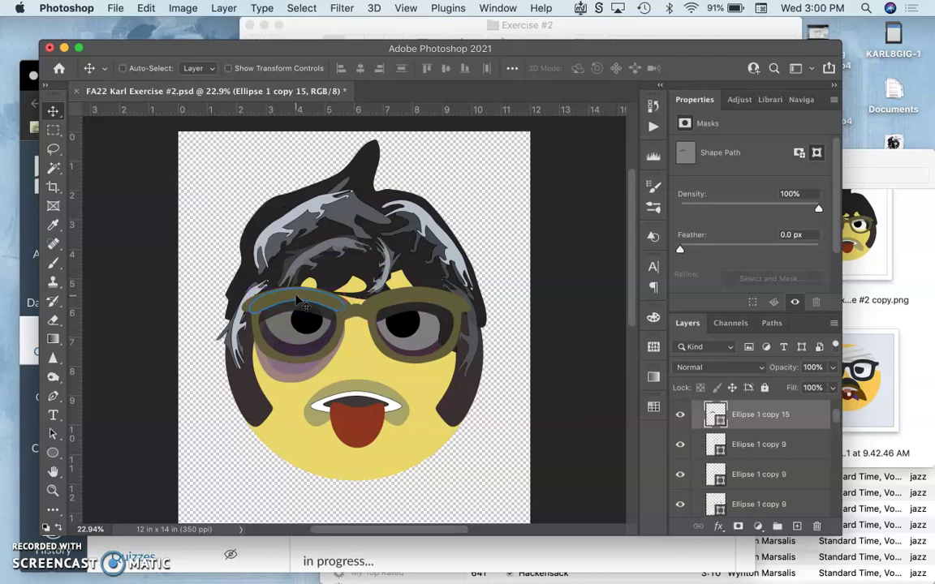
Give Ellipse 1 copy 15 a light cream fill at 57% opacity and move it down onto the left lens
{"action": "double_click", "coordinate": [704, 415]}
{"action": "left_click", "coordinate": [563, 268]}
{"action": "mouse_move", "coordinate": [565, 265]}
{"action": "left_mouse_down"}
{"action": "mouse_move", "coordinate": [600, 266]}
{"action": "mouse_move", "coordinate": [574, 289]}
{"action": "left_mouse_up"}
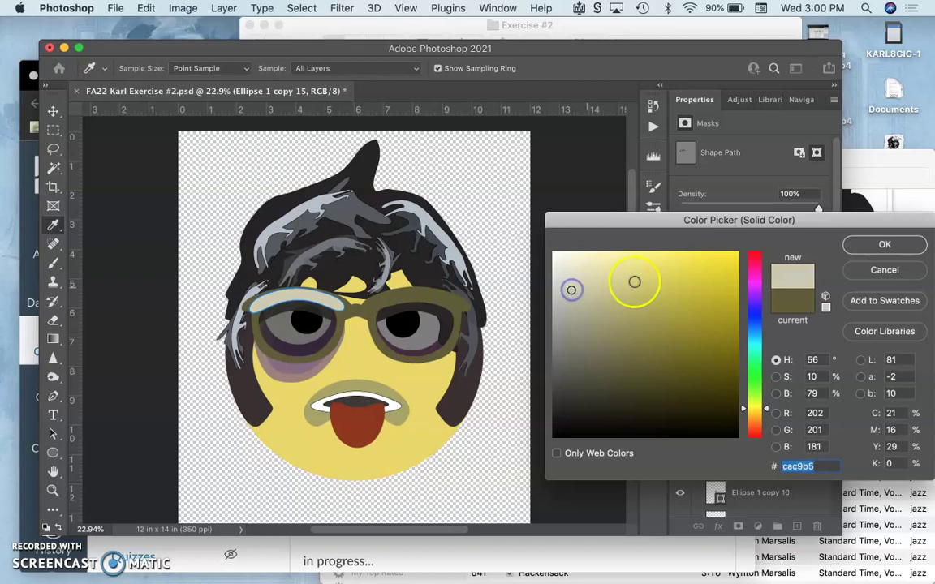
{"action": "left_click", "coordinate": [892, 245]}
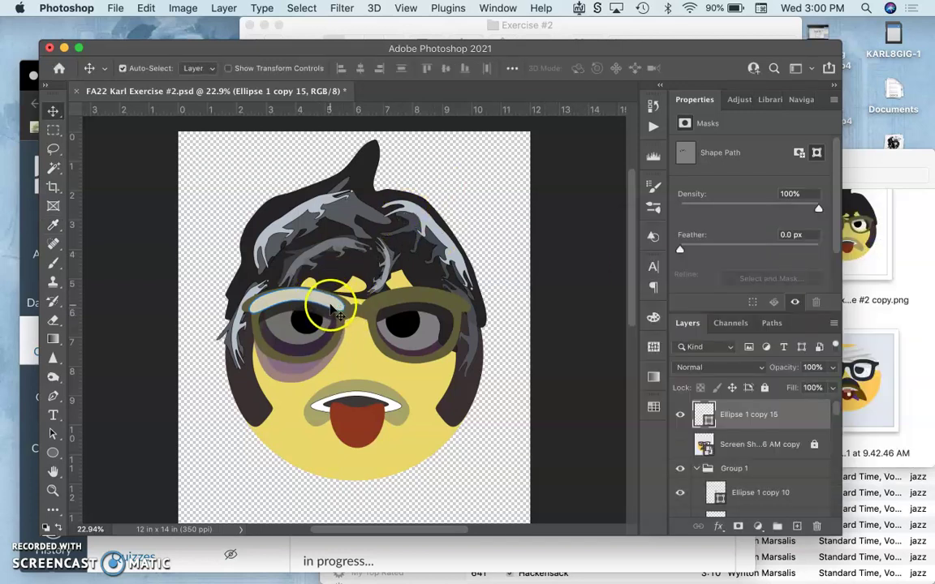
{"action": "left_click", "coordinate": [831, 368]}
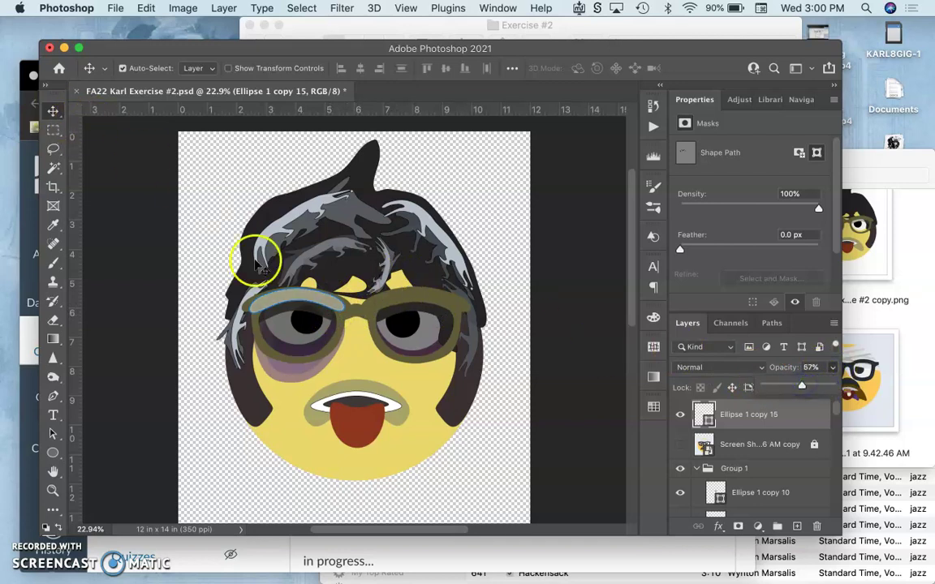
{"action": "left_click_drag", "start_coordinate": [291, 300], "coordinate": [290, 319]}
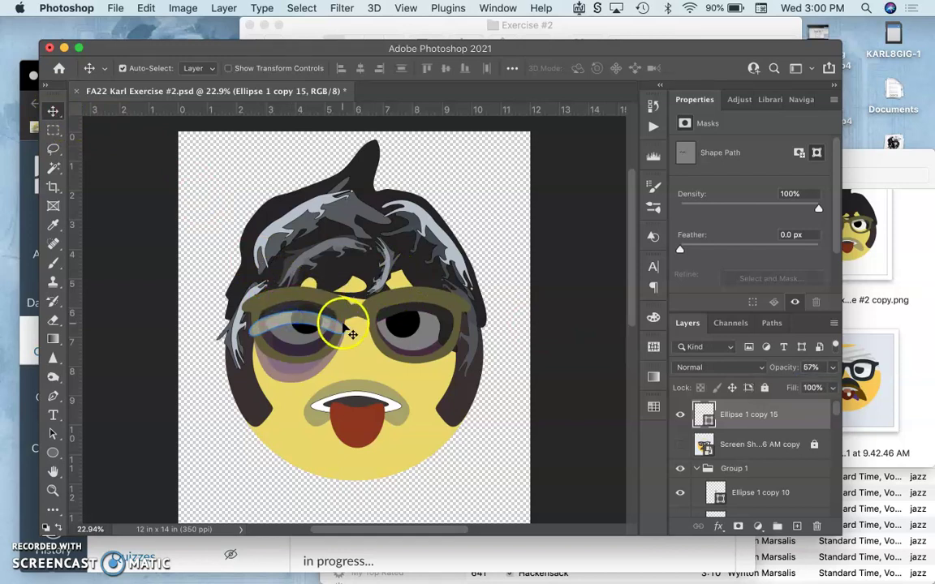
Shrink the cream shape to about 57%, tilt it about 14° and bend it into an arc along the left lens
{"action": "key", "text": "super+t"}
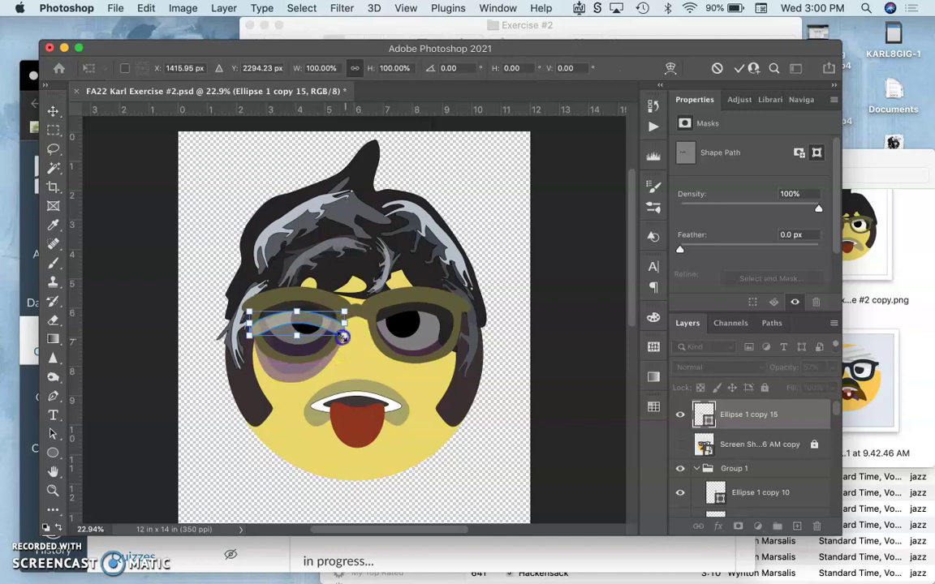
{"action": "left_click_drag", "start_coordinate": [337, 334], "coordinate": [307, 323]}
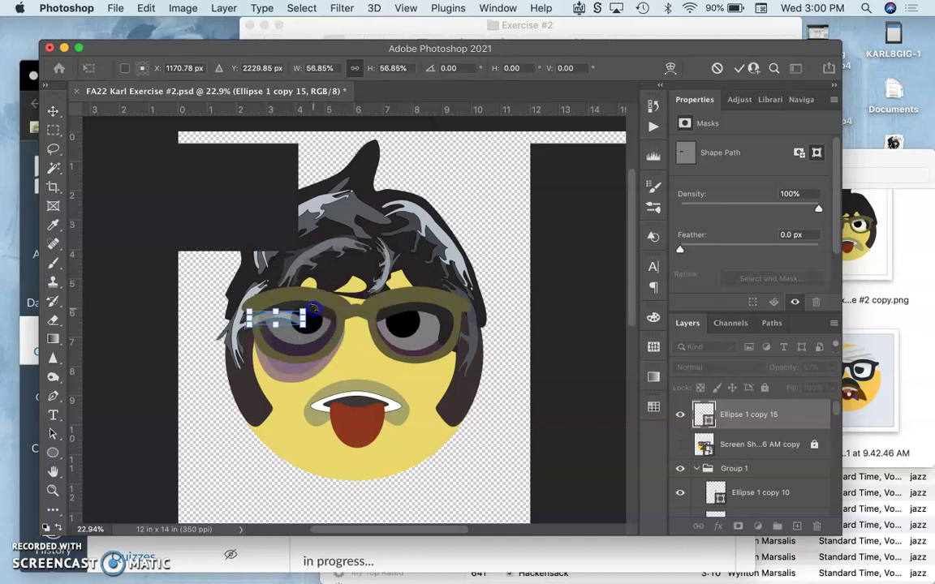
{"action": "mouse_move", "coordinate": [313, 307]}
{"action": "left_mouse_down"}
{"action": "mouse_move", "coordinate": [311, 300]}
{"action": "mouse_move", "coordinate": [302, 315]}
{"action": "left_mouse_up"}
{"action": "key", "text": "super+equal"}
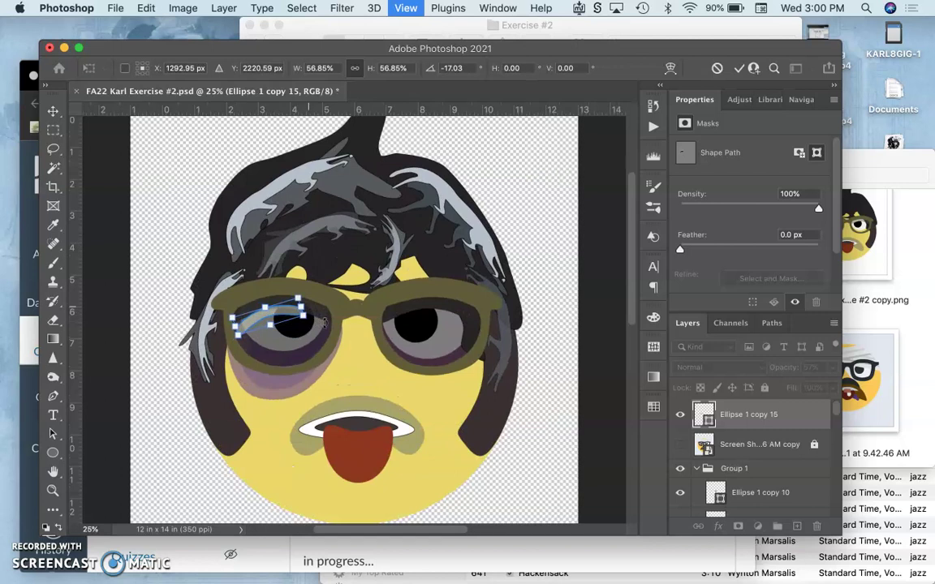
{"action": "key", "text": "super+equal"}
{"action": "key", "text": "super+equal"}
{"action": "left_click_drag", "start_coordinate": [252, 307], "coordinate": [276, 268]}
{"action": "key", "text": "super+equal"}
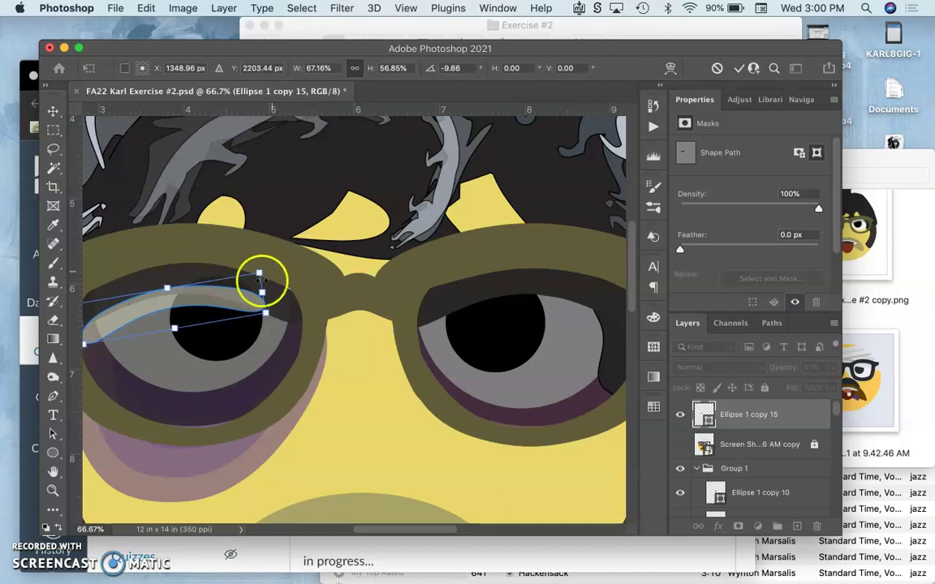
{"action": "left_click_drag", "start_coordinate": [240, 296], "coordinate": [276, 270]}
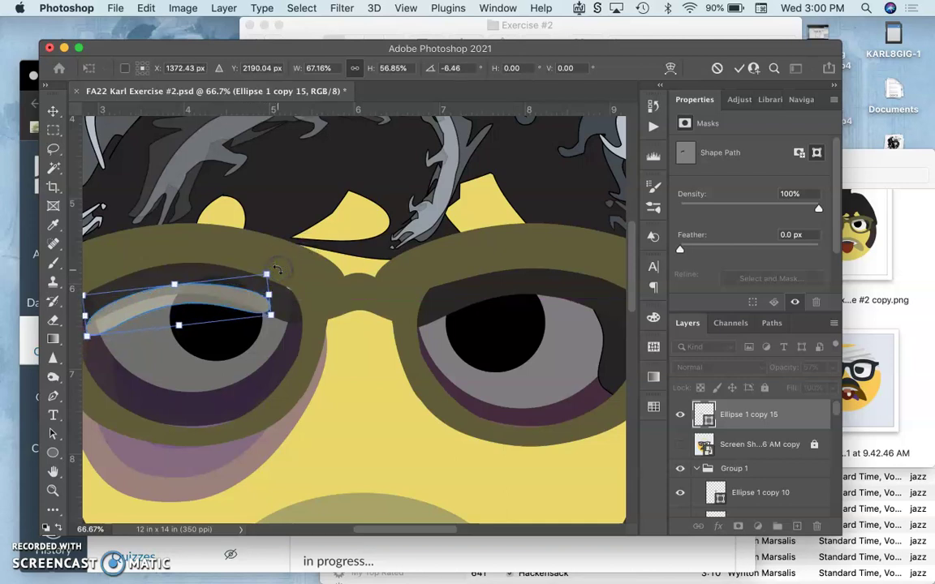
{"action": "scroll", "coordinate": [277, 269], "scroll_direction": "left", "scroll_amount": 5}
{"action": "scroll", "coordinate": [277, 269], "scroll_direction": "down", "scroll_amount": 2}
{"action": "key", "text": "Return"}
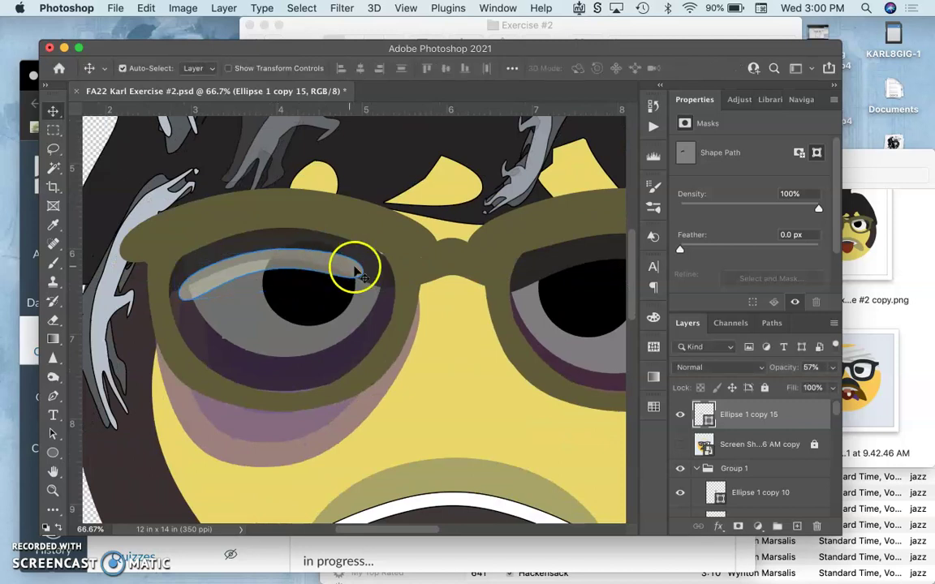
Move the highlight higher on the lens and widen it slightly with Free Transform
{"action": "left_click_drag", "start_coordinate": [377, 284], "coordinate": [343, 264]}
{"action": "key", "text": "super+t"}
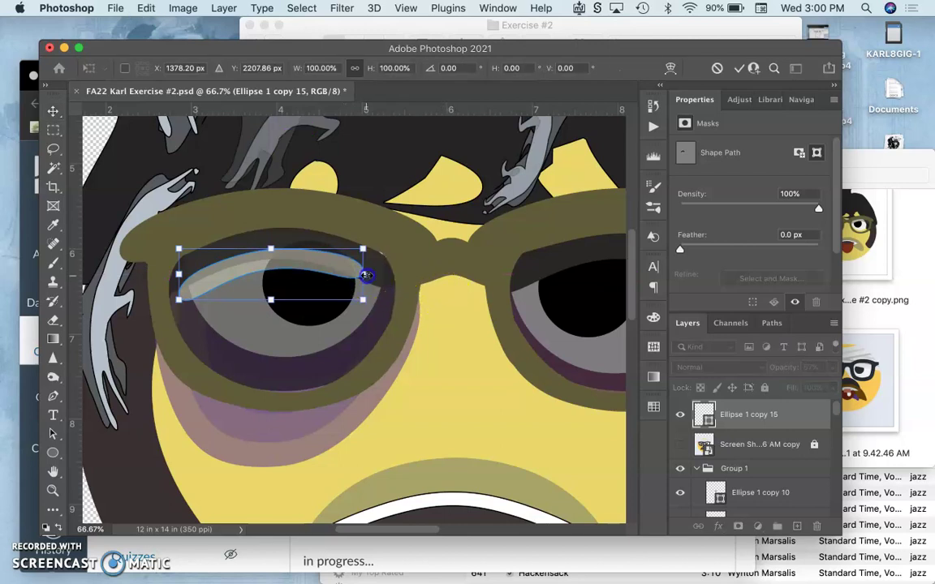
{"action": "left_click_drag", "start_coordinate": [366, 276], "coordinate": [379, 276]}
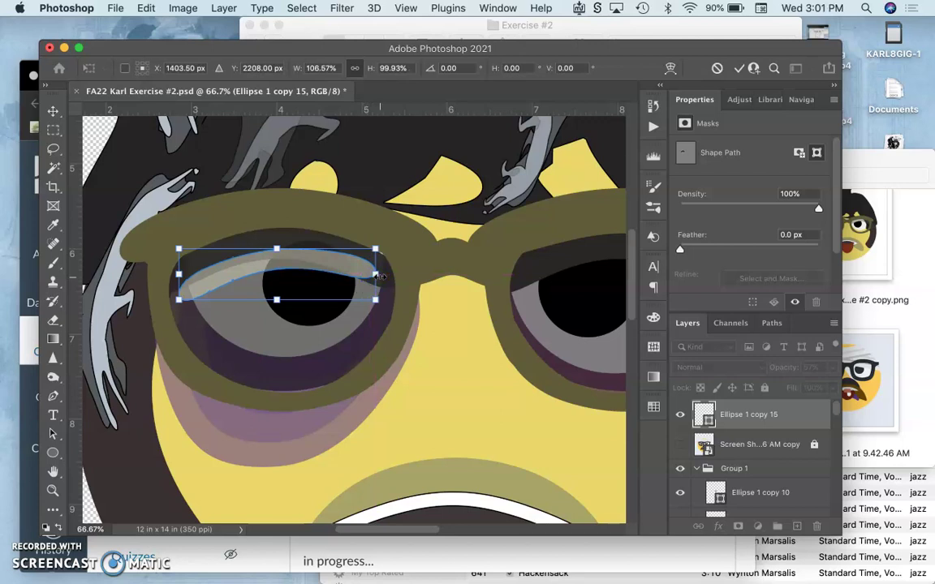
{"action": "key", "text": "Return"}
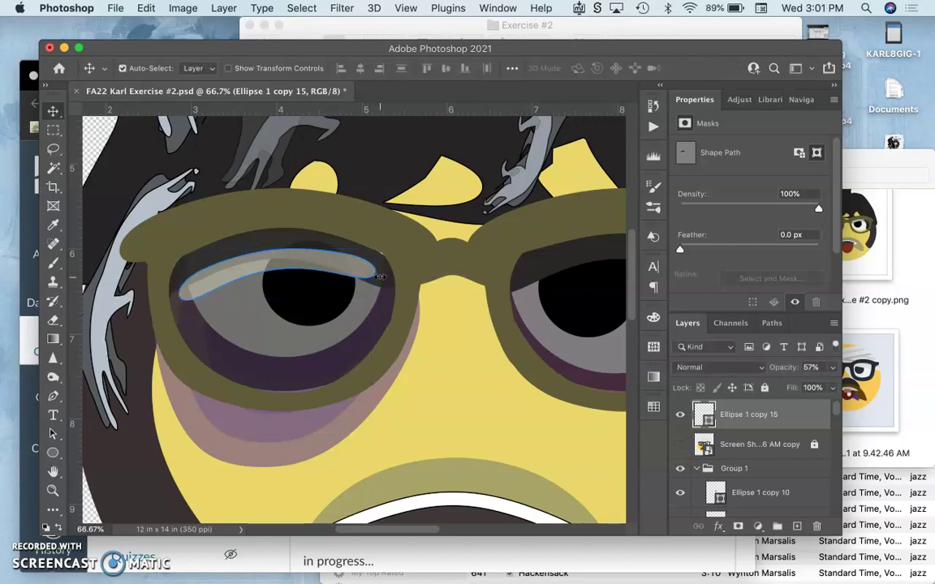
Duplicate the highlight as Ellipse 1 copy 16, flip it horizontally and rotate it onto the right lens
{"action": "left_click_drag", "start_coordinate": [379, 276], "coordinate": [387, 285]}
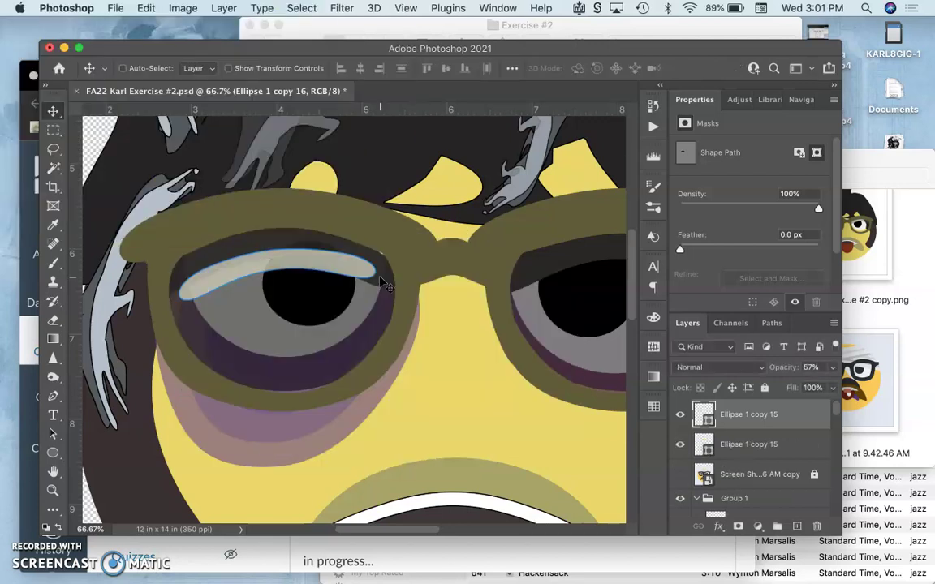
{"action": "key", "text": "super+t"}
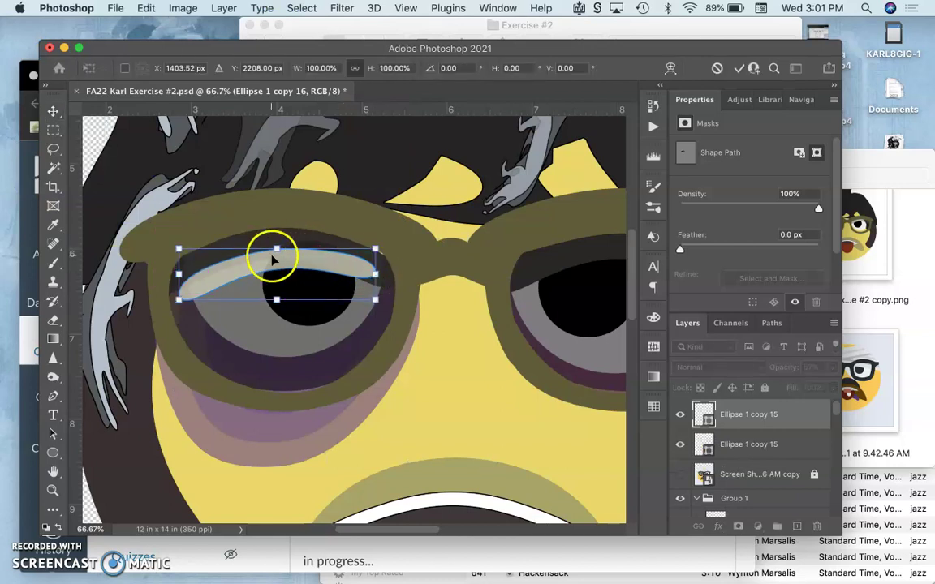
{"action": "left_click", "coordinate": [272, 266]}
{"action": "left_click", "coordinate": [357, 547]}
{"action": "left_click_drag", "start_coordinate": [285, 267], "coordinate": [624, 277]}
{"action": "scroll", "coordinate": [545, 300], "scroll_direction": "right", "scroll_amount": 5}
{"action": "left_click_drag", "start_coordinate": [529, 289], "coordinate": [539, 292]}
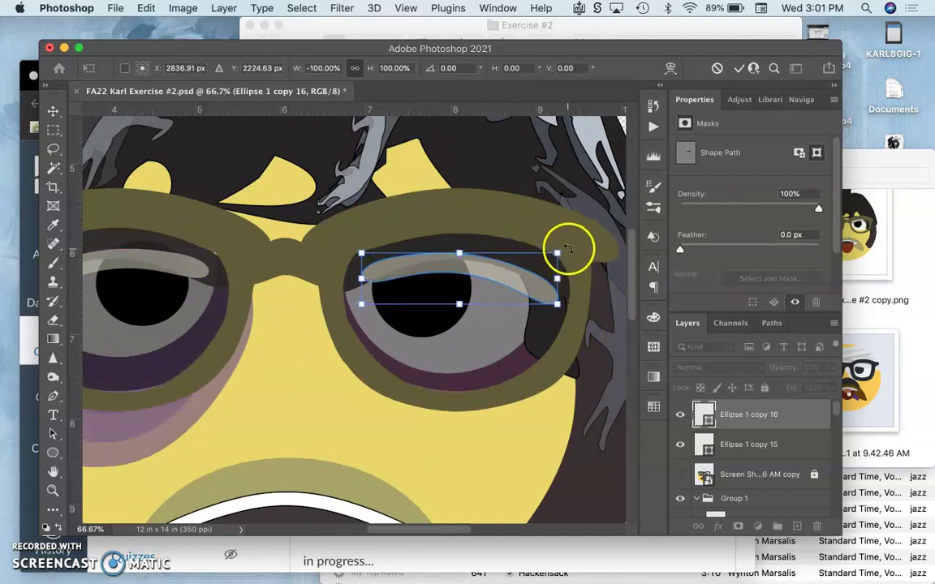
{"action": "left_click_drag", "start_coordinate": [566, 245], "coordinate": [563, 247]}
{"action": "left_click", "coordinate": [535, 273]}
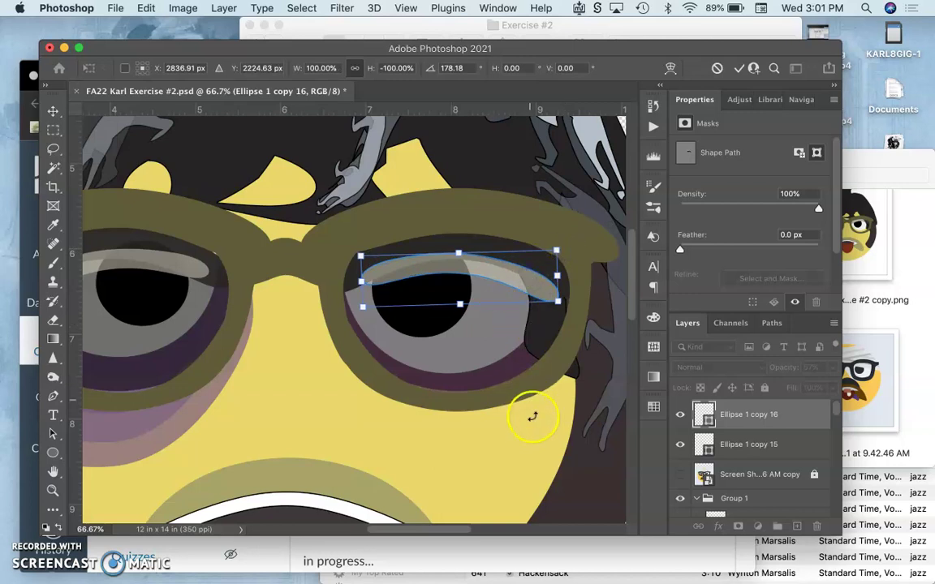
{"action": "key", "text": "Return"}
{"action": "key", "text": "super+minus"}
{"action": "key", "text": "super+minus"}
{"action": "key", "text": "super+minus"}
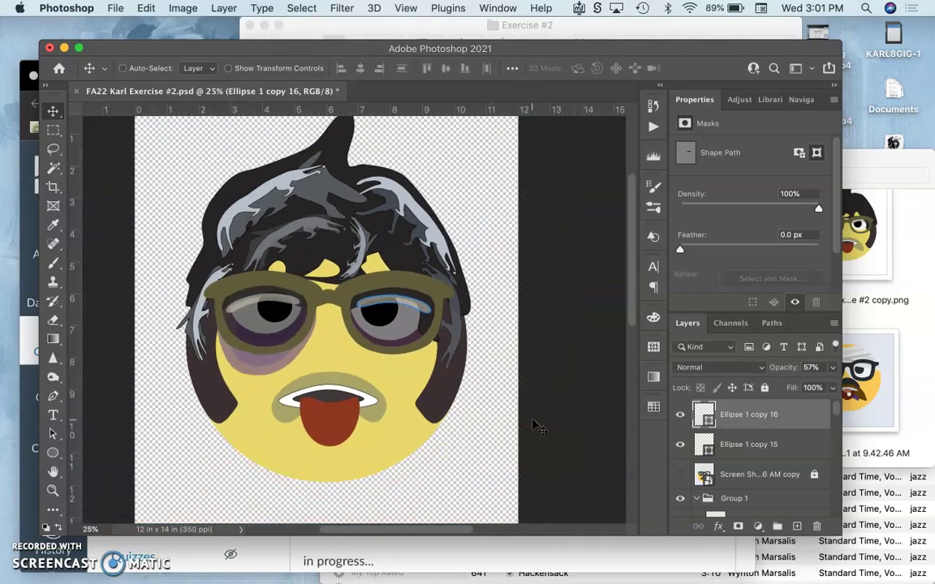
Draw a small rectangle, Rectangle 2, on the left eye with the Rectangle Tool
{"action": "key", "text": "super+plus"}
{"action": "key", "text": "super+plus"}
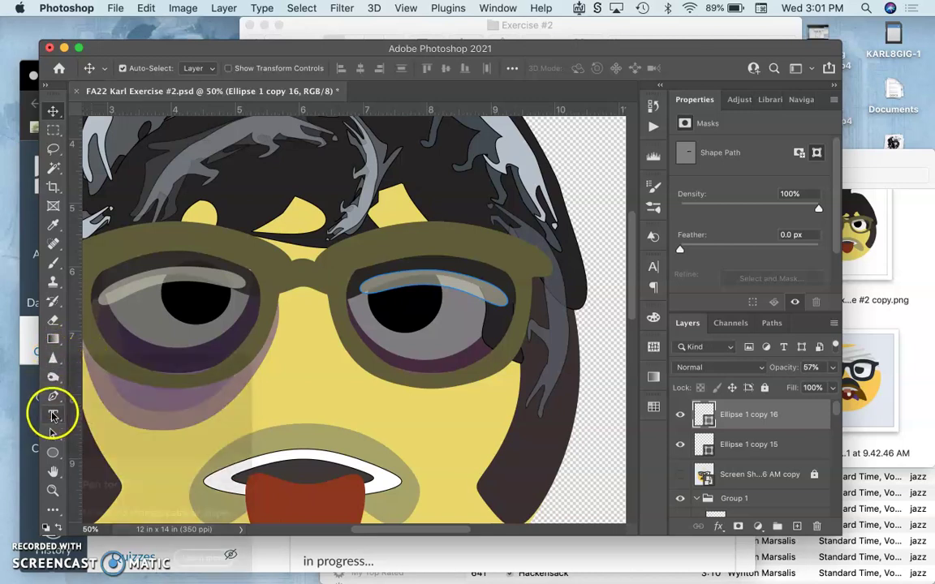
{"action": "left_click", "coordinate": [52, 452]}
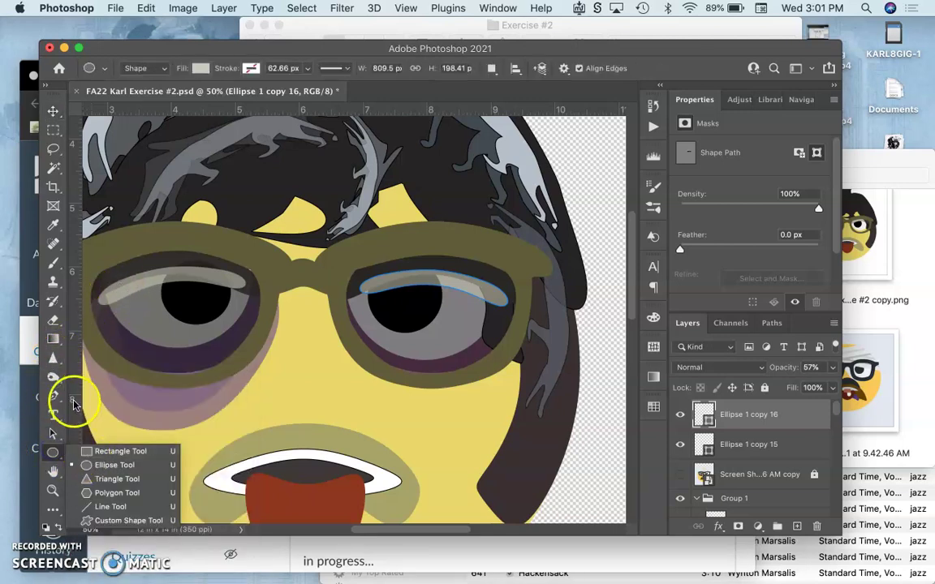
{"action": "left_click", "coordinate": [89, 452]}
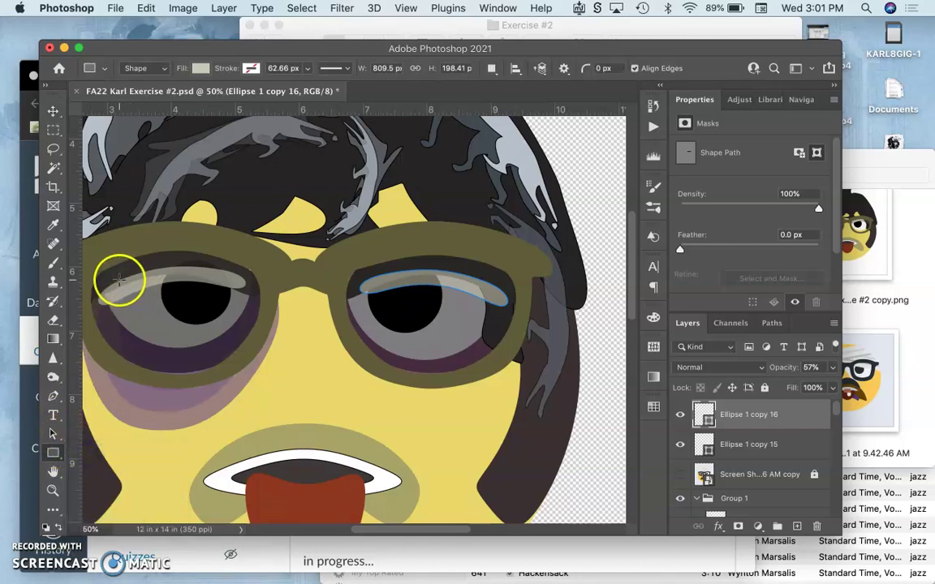
{"action": "left_click_drag", "start_coordinate": [116, 284], "coordinate": [138, 332]}
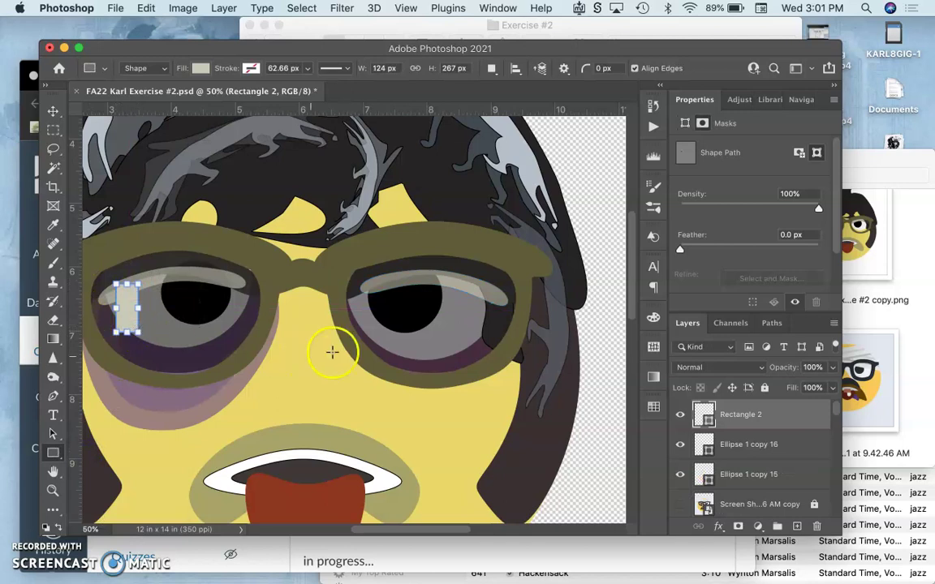
Fill Rectangle 2 with a near-white cream colour
{"action": "left_click", "coordinate": [769, 417]}
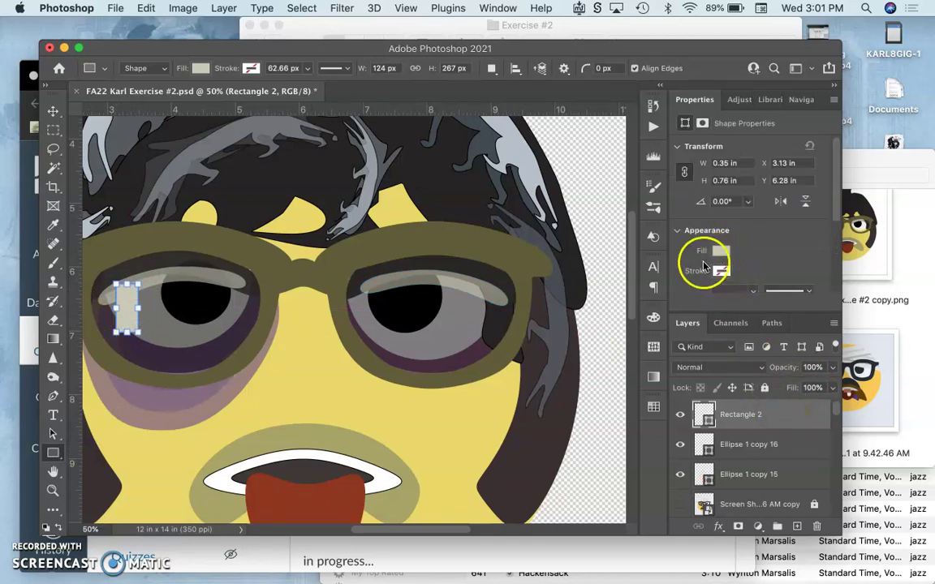
{"action": "double_click", "coordinate": [704, 415]}
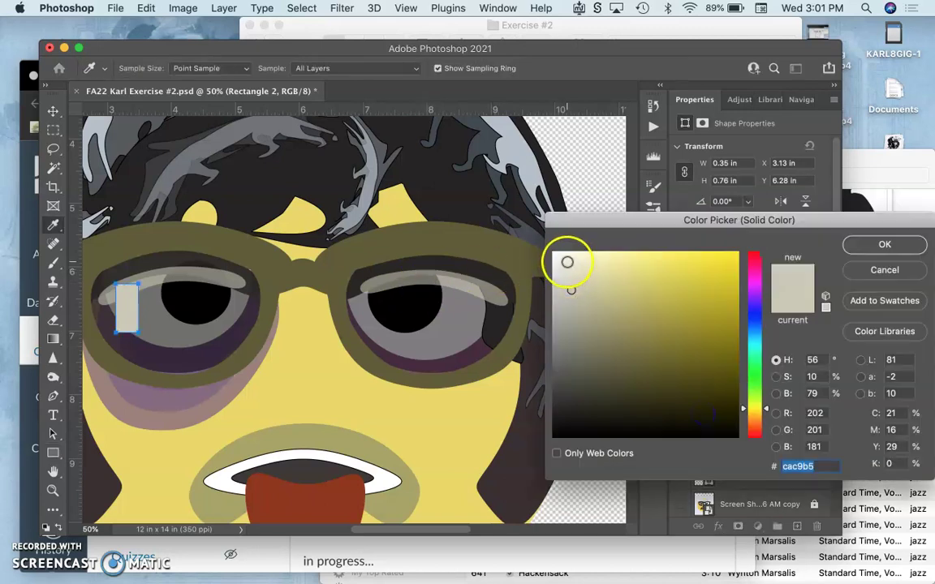
{"action": "left_click", "coordinate": [567, 262]}
{"action": "left_click", "coordinate": [862, 245]}
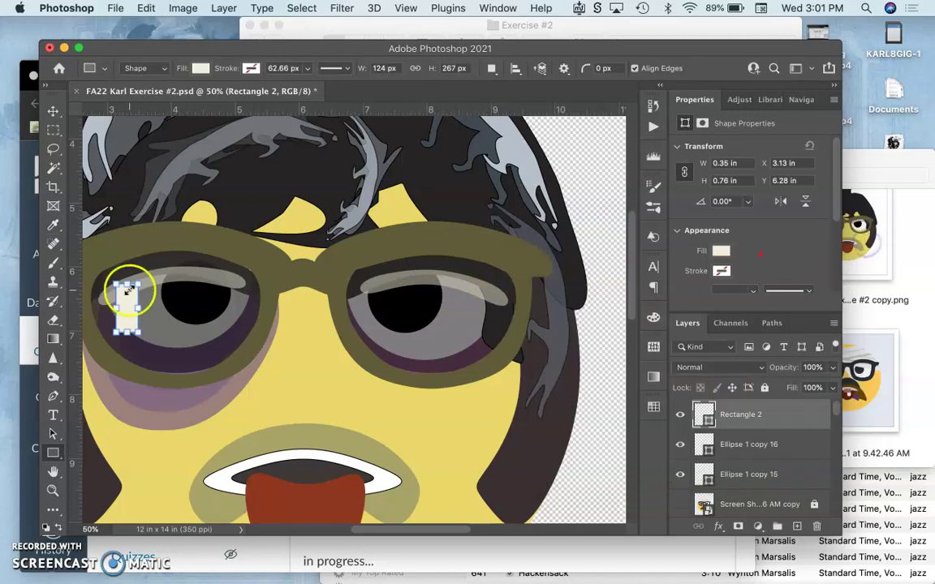
Put the cream rectangle into Warp mode and bend its left side outward
{"action": "key", "text": "super+t"}
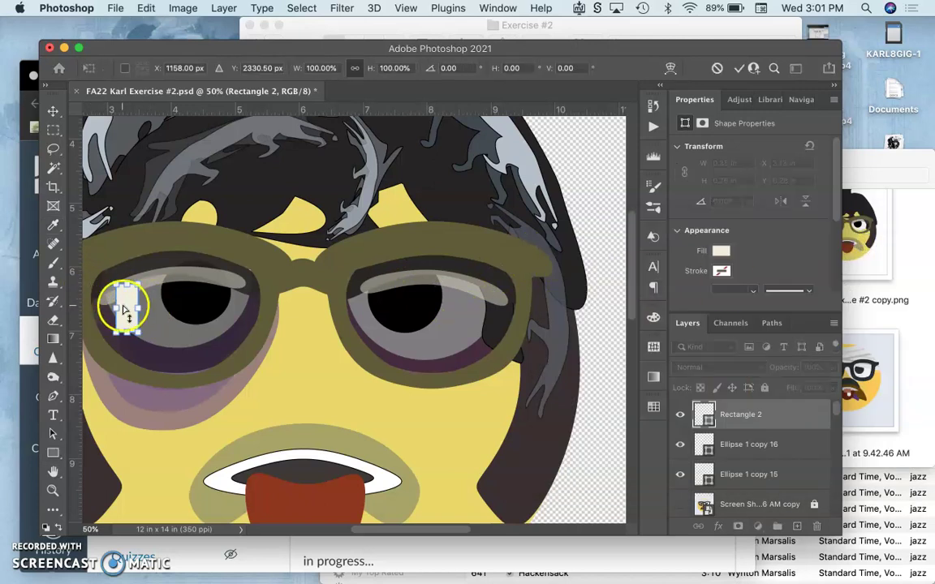
{"action": "right_click", "coordinate": [129, 313]}
{"action": "left_click", "coordinate": [166, 370]}
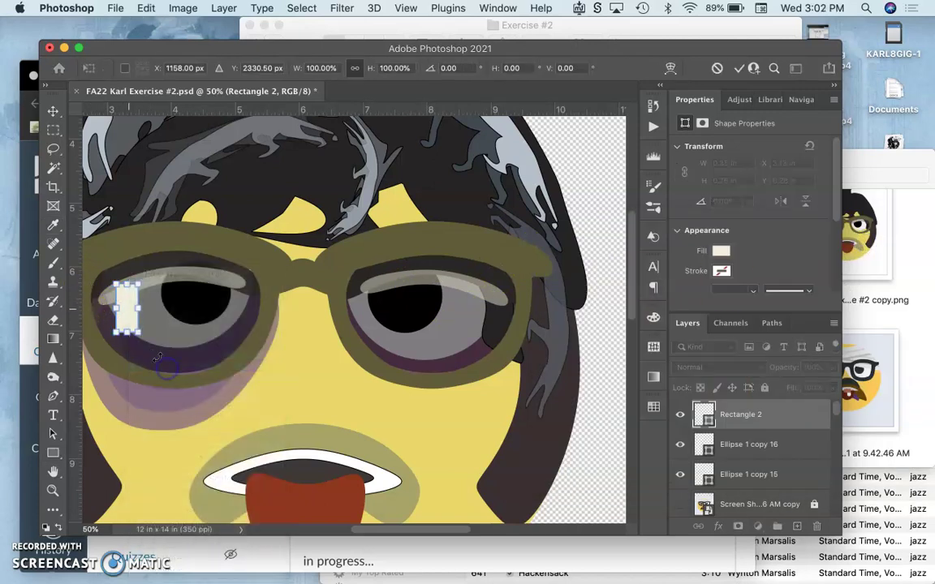
{"action": "key", "text": "super+equal"}
{"action": "key", "text": "super+equal"}
{"action": "key", "text": "super+equal"}
{"action": "key", "text": "super+equal"}
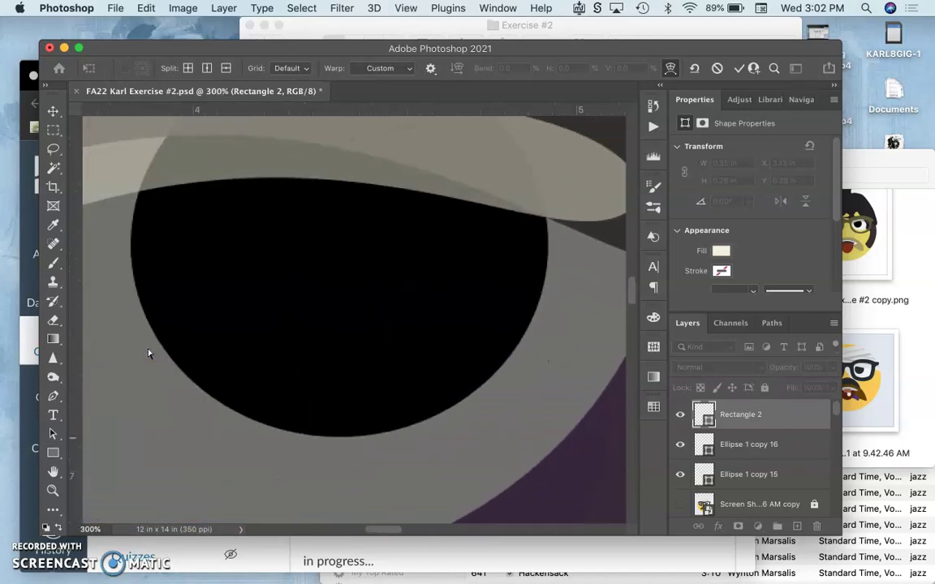
{"action": "key", "text": "super+minus"}
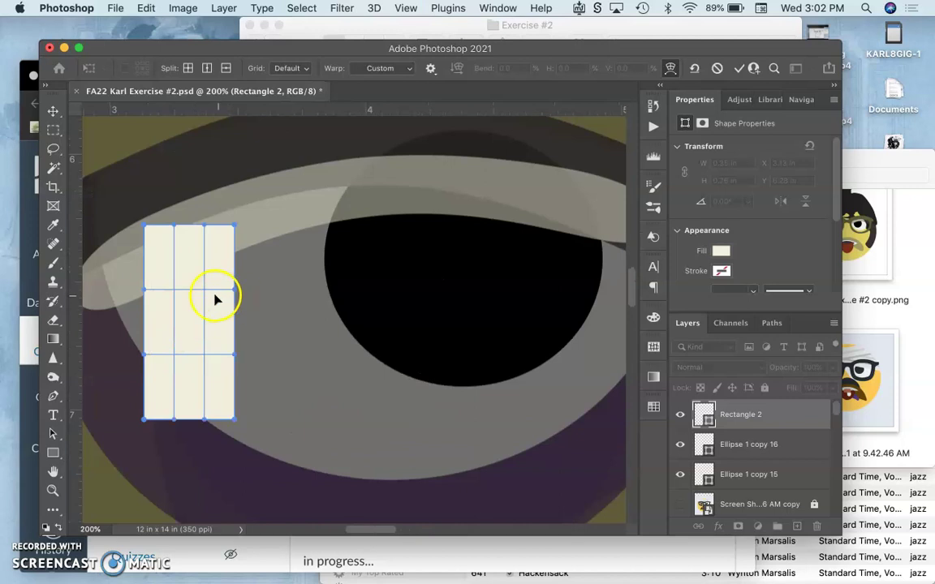
{"action": "left_click_drag", "start_coordinate": [207, 305], "coordinate": [128, 315]}
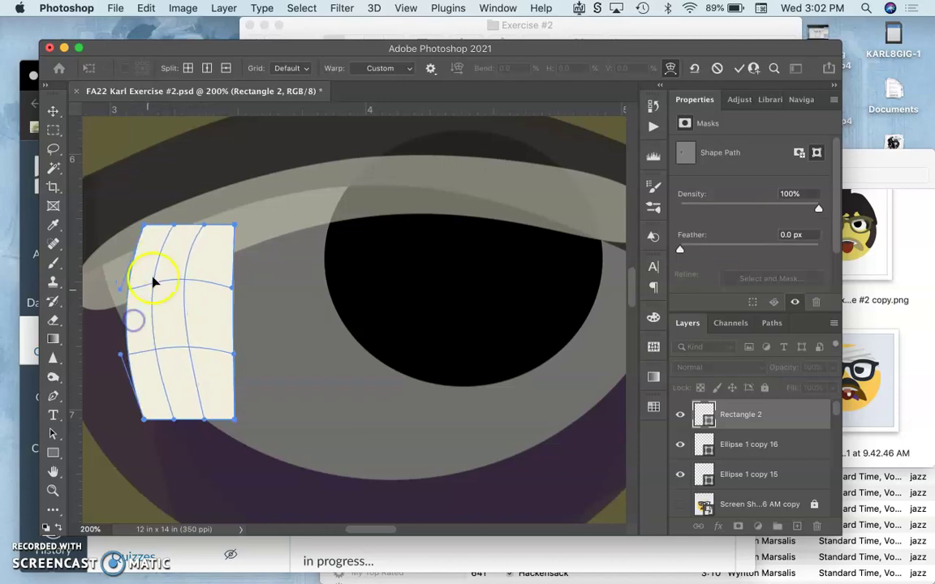
Adjust the warp corners and curve the right edge inward into a tapering glint shape
{"action": "left_click_drag", "start_coordinate": [142, 229], "coordinate": [144, 240]}
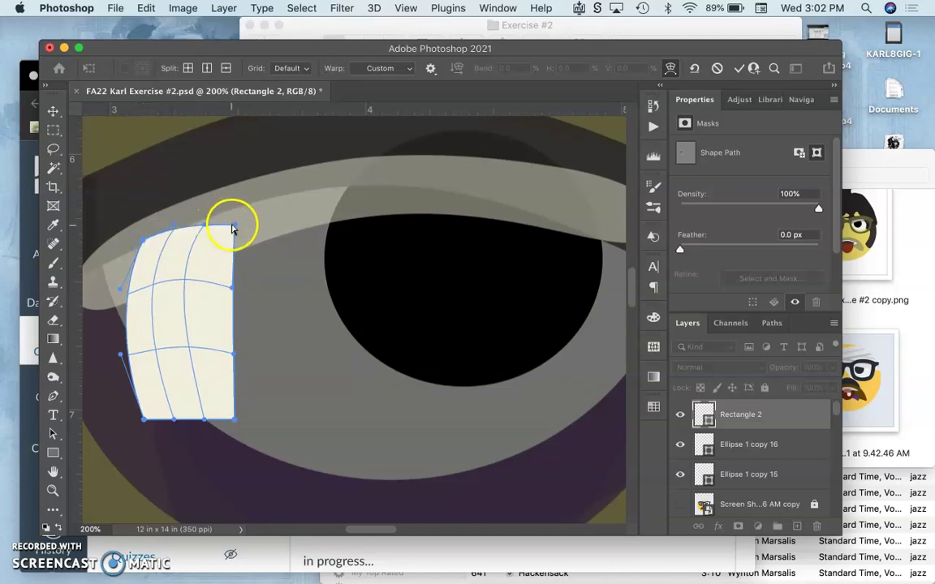
{"action": "mouse_move", "coordinate": [233, 225]}
{"action": "left_mouse_down"}
{"action": "mouse_move", "coordinate": [232, 213]}
{"action": "mouse_move", "coordinate": [227, 228]}
{"action": "left_mouse_up"}
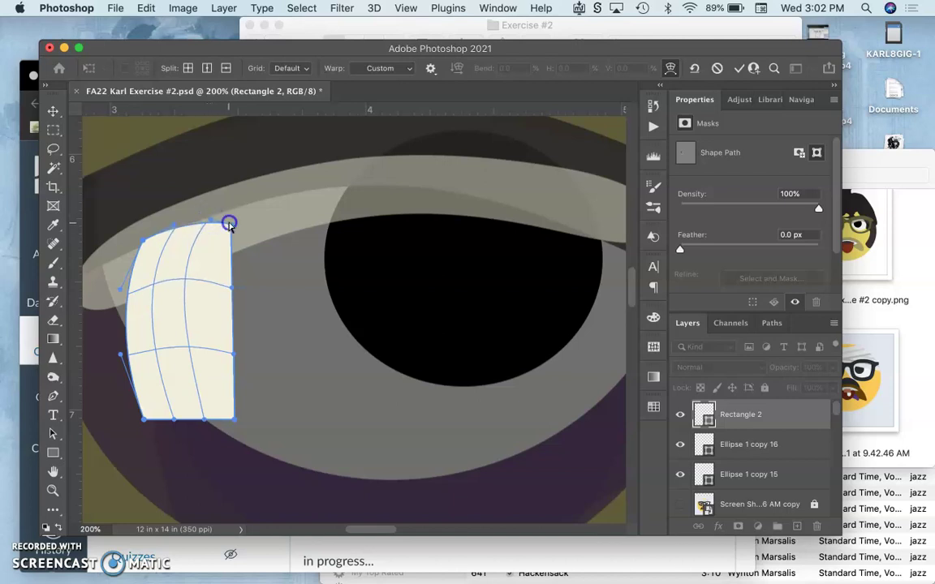
{"action": "mouse_move", "coordinate": [229, 225]}
{"action": "left_mouse_down"}
{"action": "mouse_move", "coordinate": [235, 209]}
{"action": "mouse_move", "coordinate": [230, 223]}
{"action": "left_mouse_up"}
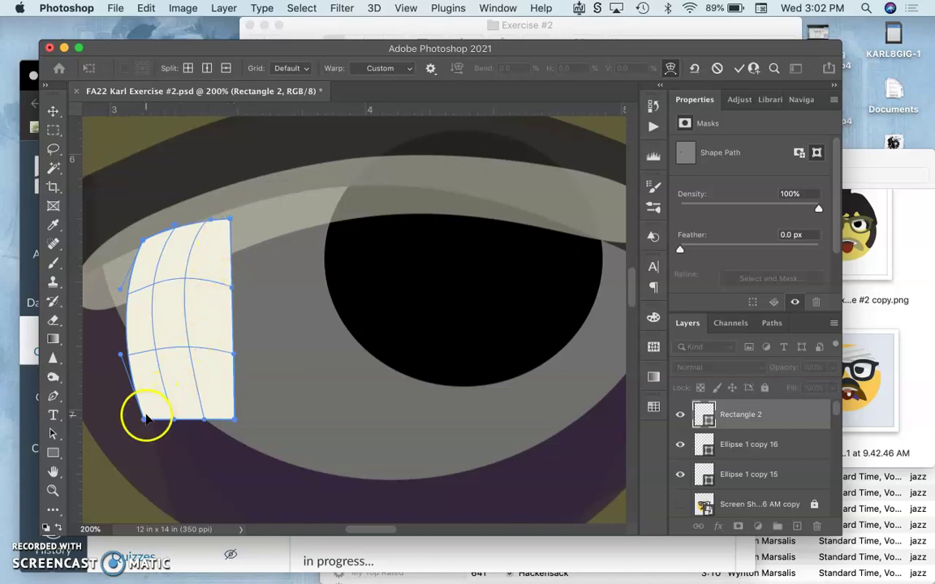
{"action": "left_click_drag", "start_coordinate": [144, 419], "coordinate": [153, 422]}
{"action": "mouse_move", "coordinate": [237, 417]}
{"action": "left_mouse_down"}
{"action": "mouse_move", "coordinate": [242, 411]}
{"action": "mouse_move", "coordinate": [233, 410]}
{"action": "left_mouse_up"}
{"action": "left_click", "coordinate": [237, 354]}
{"action": "left_click_drag", "start_coordinate": [235, 354], "coordinate": [215, 341]}
{"action": "left_click_drag", "start_coordinate": [234, 290], "coordinate": [218, 286]}
Apply the warp, then flip the cream glint horizontally and move it right within the eye
{"action": "left_click", "coordinate": [251, 304]}
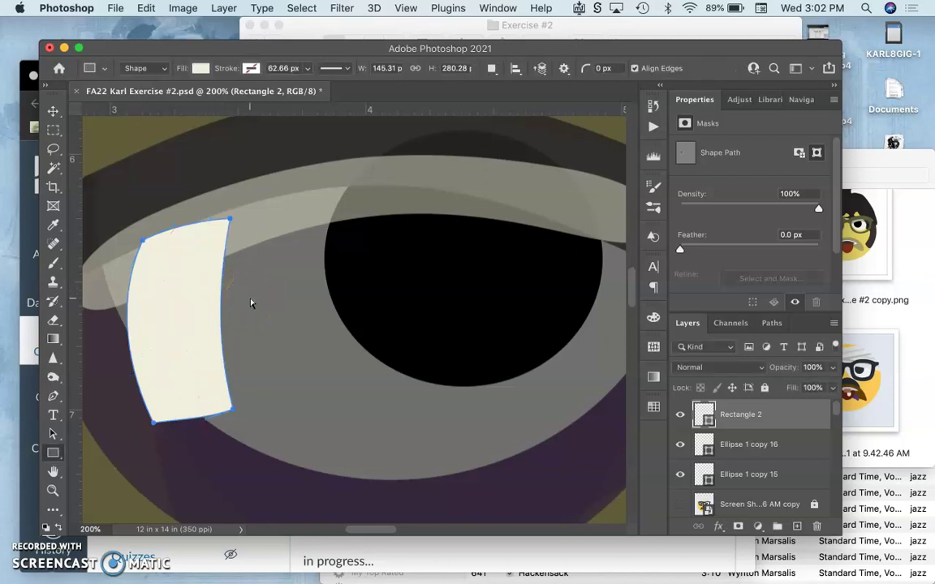
{"action": "key", "text": "super+minus"}
{"action": "key", "text": "super+minus"}
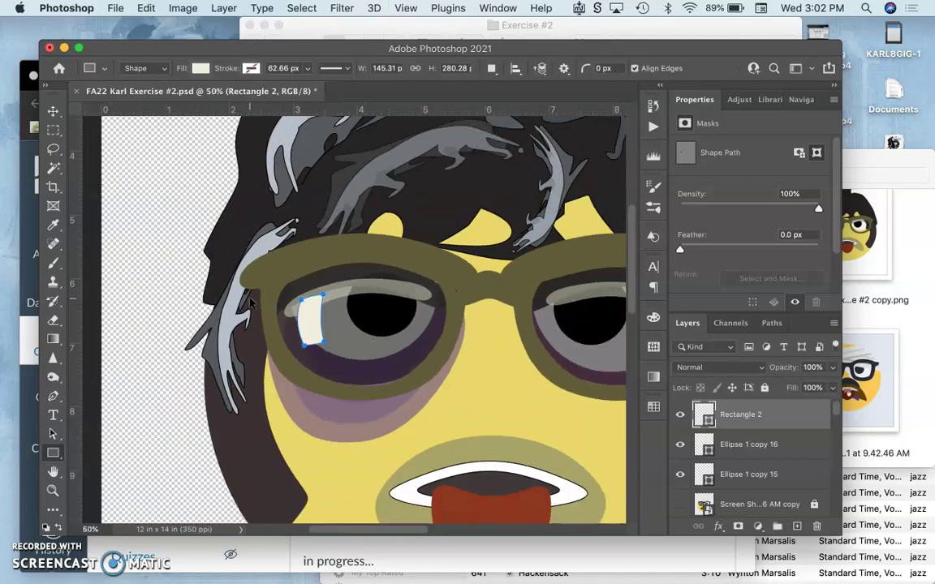
{"action": "key", "text": "super+equal"}
{"action": "key", "text": "super+equal"}
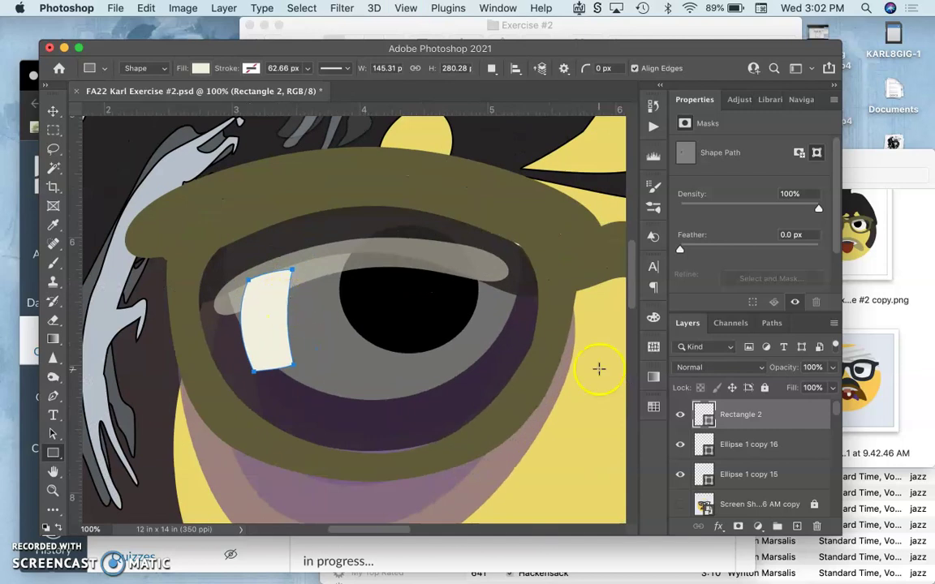
{"action": "key", "text": "super+t"}
{"action": "right_click", "coordinate": [268, 349]}
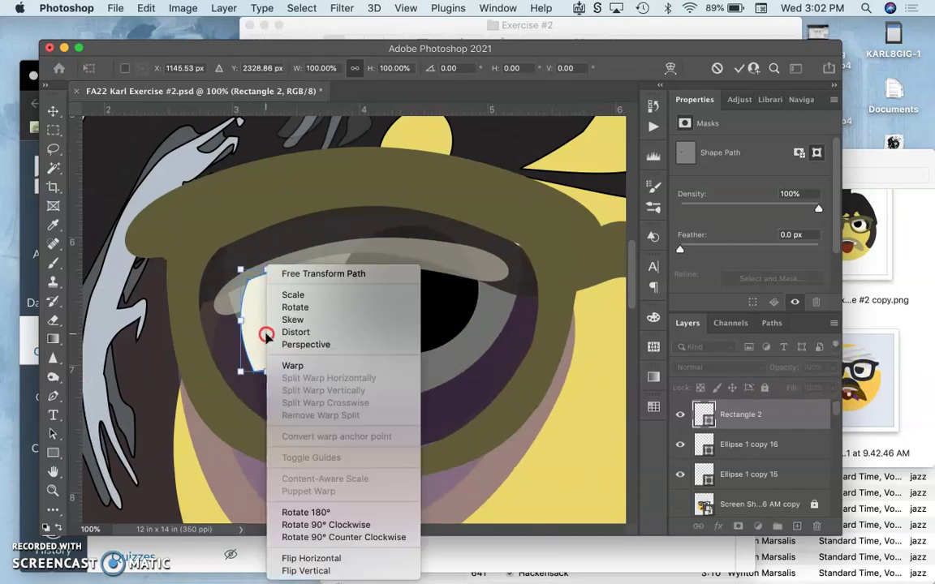
{"action": "left_click", "coordinate": [351, 557]}
{"action": "left_click_drag", "start_coordinate": [271, 323], "coordinate": [284, 348]}
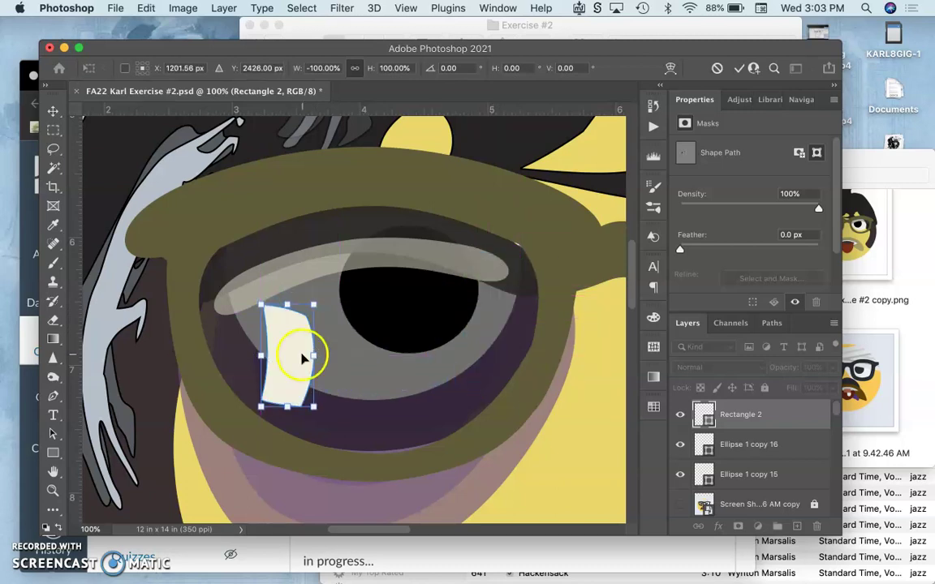
Flip the glint again and tilt it to about -23° near the lens's upper-left edge
{"action": "right_click", "coordinate": [300, 359]}
{"action": "left_click", "coordinate": [350, 558]}
{"action": "left_click_drag", "start_coordinate": [334, 298], "coordinate": [290, 302]}
{"action": "left_click_drag", "start_coordinate": [276, 351], "coordinate": [245, 327]}
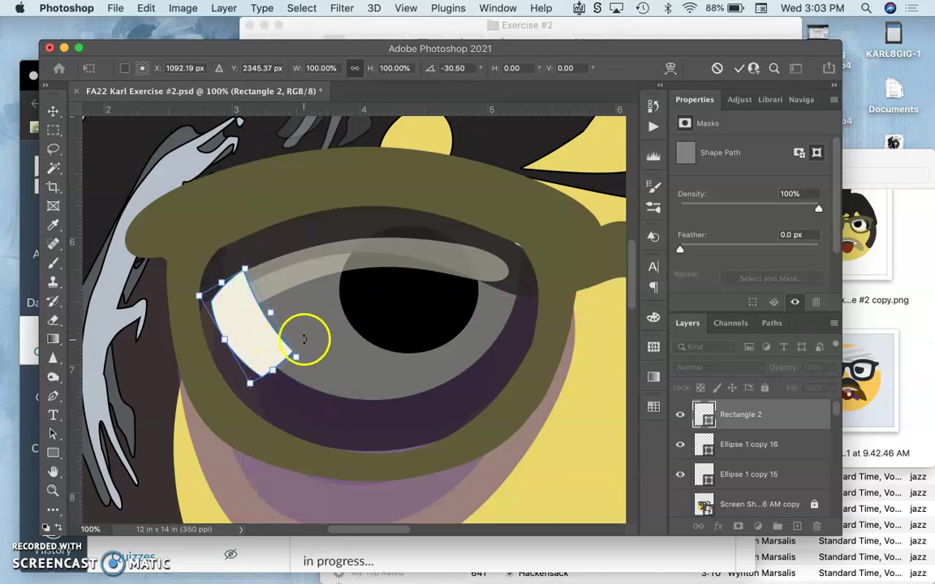
{"action": "left_click_drag", "start_coordinate": [309, 362], "coordinate": [306, 365]}
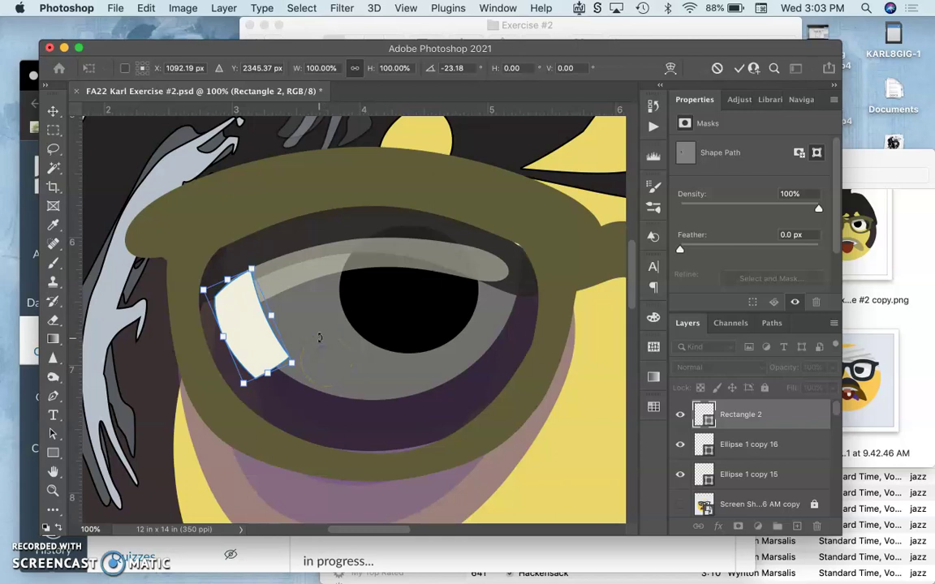
Commit the transform, set Rectangle 2 to 67% opacity and move it slightly up-left
{"action": "key", "text": "Return"}
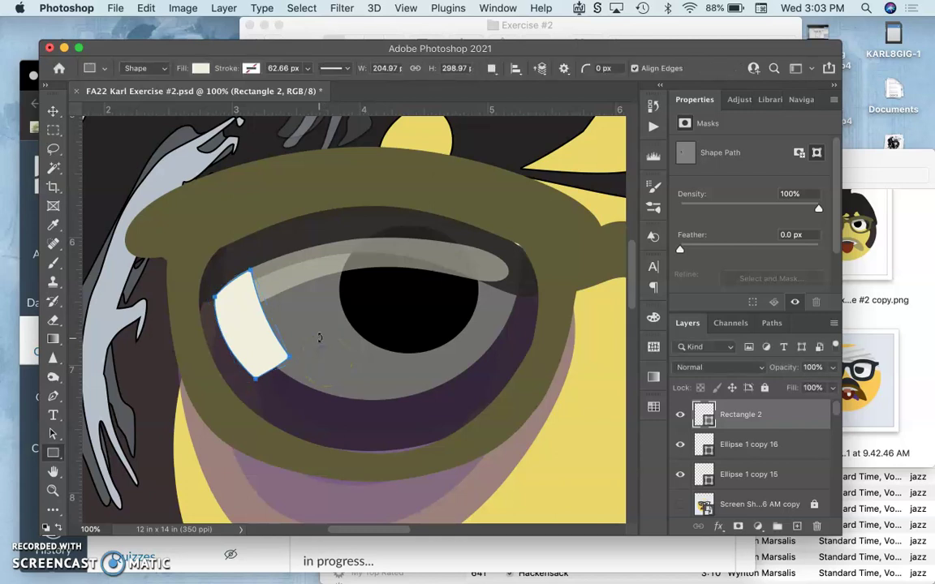
{"action": "left_click", "coordinate": [829, 365]}
{"action": "left_click_drag", "start_coordinate": [805, 387], "coordinate": [810, 387]}
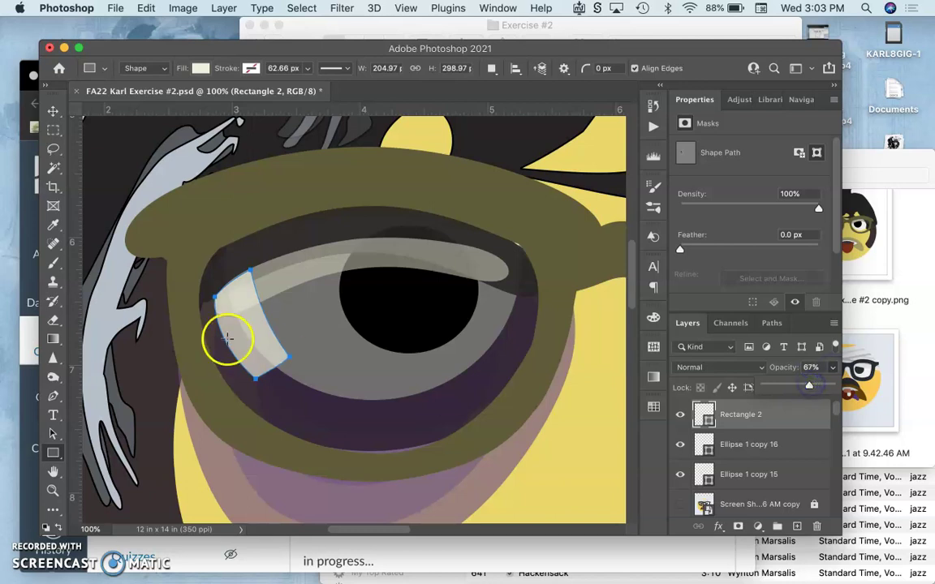
{"action": "left_click", "coordinate": [53, 110]}
{"action": "mouse_move", "coordinate": [259, 317]}
{"action": "left_mouse_down"}
{"action": "mouse_move", "coordinate": [256, 328]}
{"action": "mouse_move", "coordinate": [254, 319]}
{"action": "left_mouse_up"}
Rotate the lens highlight about 5° and nudge it down-left on the lens
{"action": "key", "text": "super+t"}
{"action": "left_click_drag", "start_coordinate": [305, 344], "coordinate": [302, 367]}
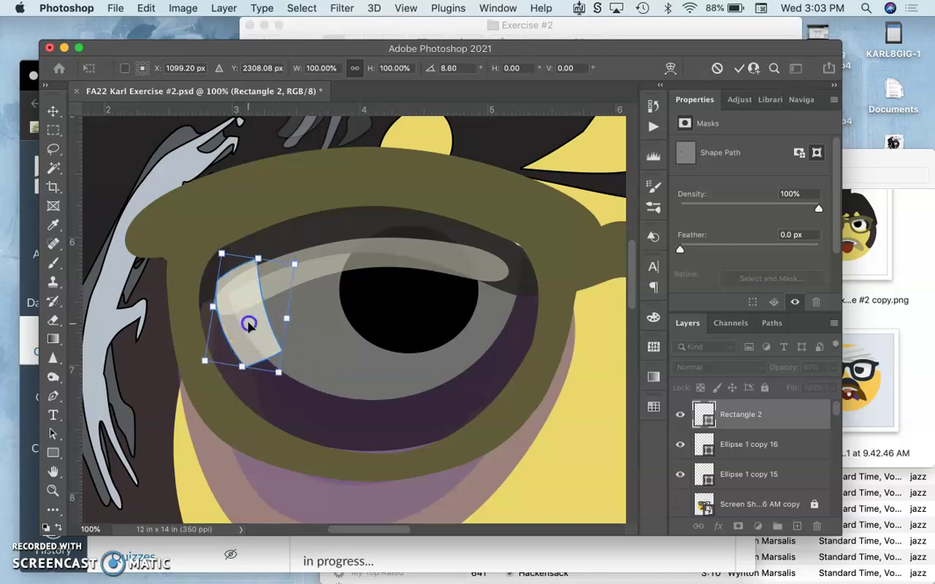
{"action": "left_click_drag", "start_coordinate": [249, 325], "coordinate": [247, 332]}
{"action": "left_click", "coordinate": [297, 348]}
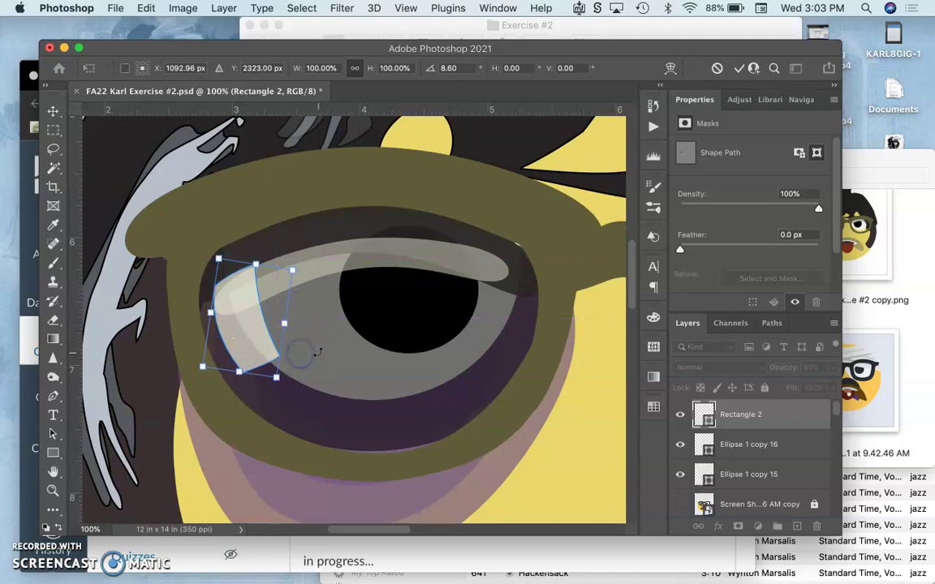
{"action": "key", "text": "super+minus"}
{"action": "key", "text": "super+minus"}
{"action": "key", "text": "super+minus"}
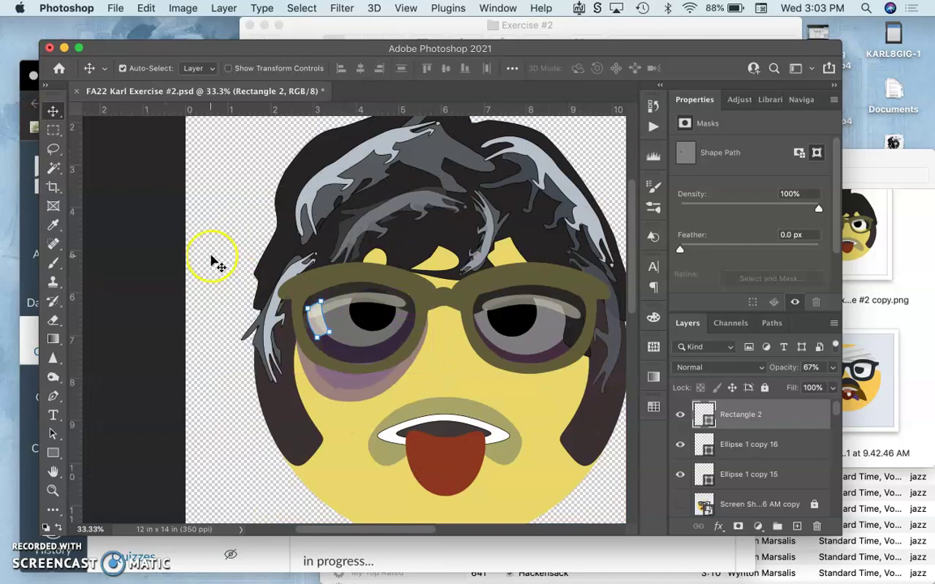
Duplicate Rectangle 2 with Cmd+J and shift the copy slightly right
{"action": "left_click", "coordinate": [212, 261]}
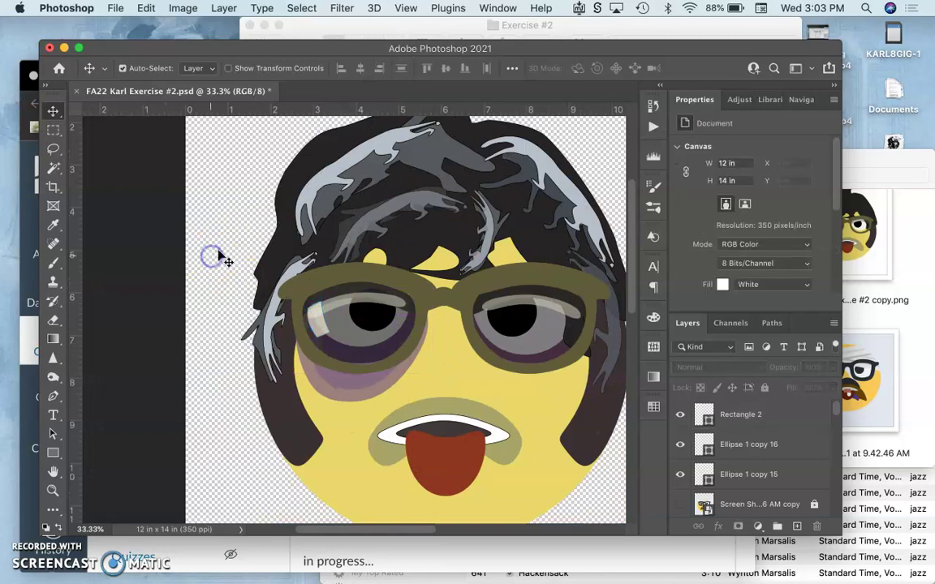
{"action": "scroll", "coordinate": [244, 243], "scroll_direction": "right", "scroll_amount": 5}
{"action": "left_click_drag", "start_coordinate": [276, 260], "coordinate": [214, 343]}
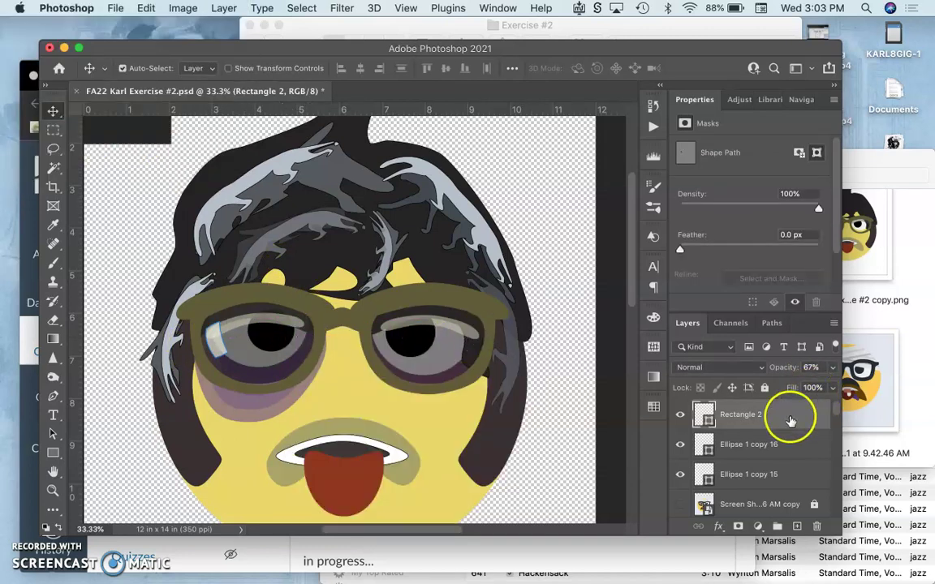
{"action": "key", "text": "super+j"}
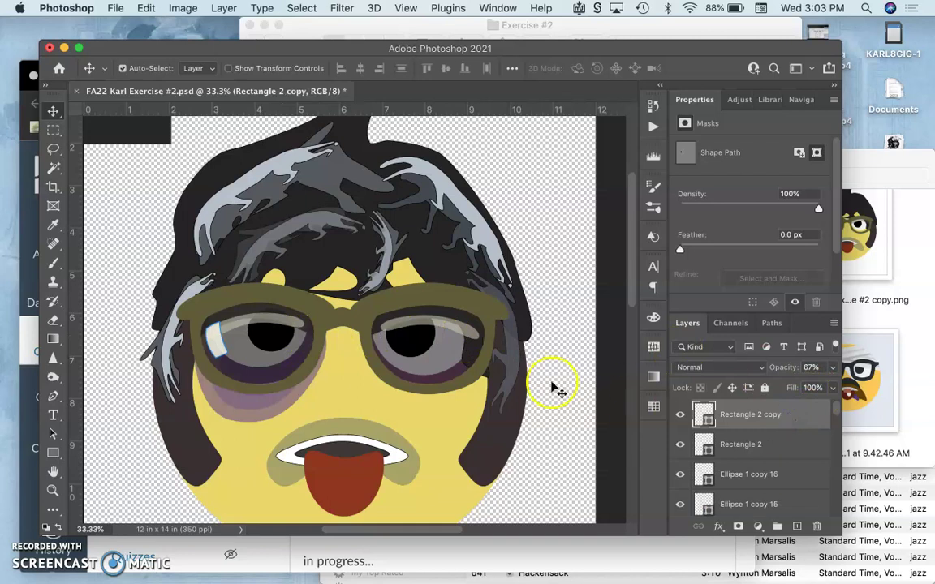
{"action": "left_click_drag", "start_coordinate": [209, 333], "coordinate": [257, 345]}
Move the copy to the lens's lower-left, rotate it about -13° and shorten it
{"action": "key", "text": "super+t"}
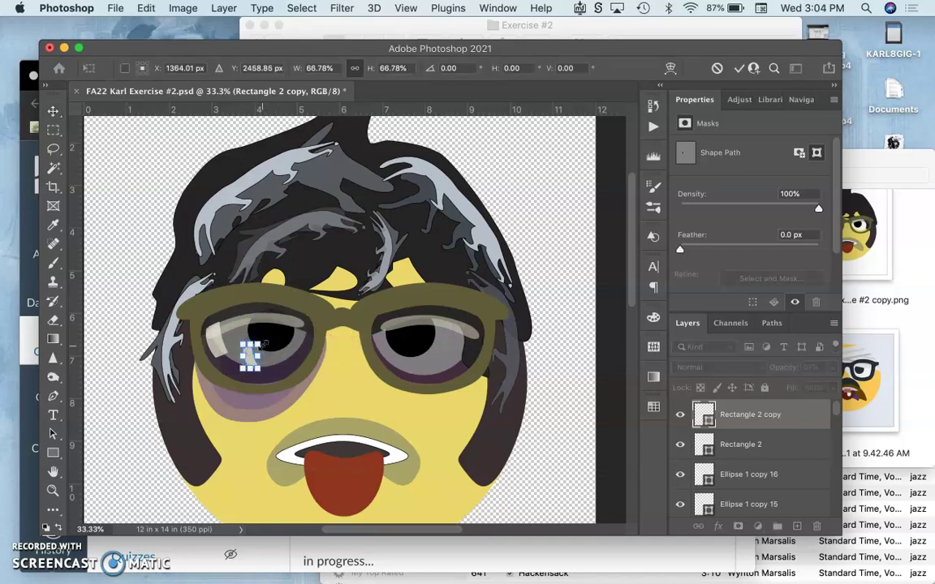
{"action": "key", "text": "super+plus"}
{"action": "key", "text": "super+plus"}
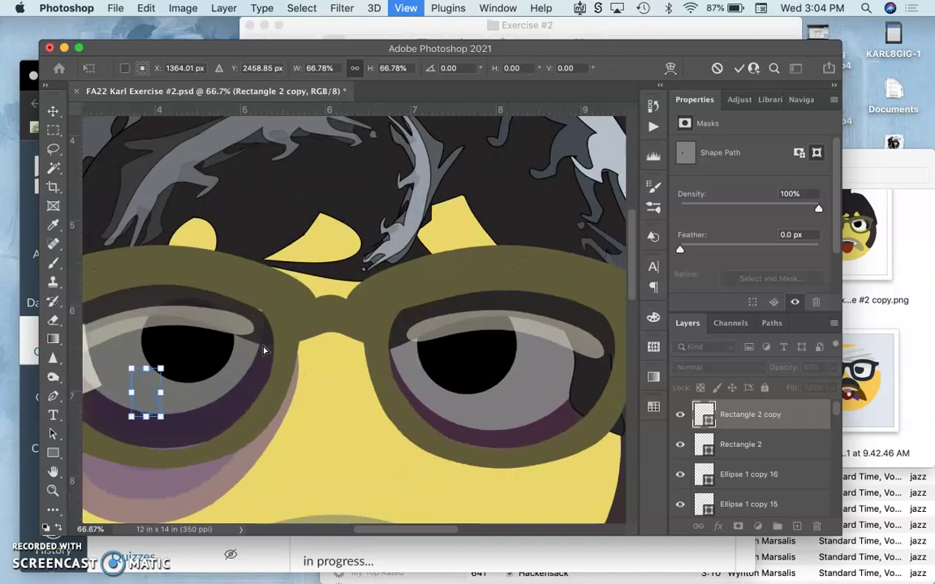
{"action": "key", "text": "super+plus"}
{"action": "left_click", "coordinate": [302, 325]}
{"action": "left_click_drag", "start_coordinate": [302, 324], "coordinate": [236, 356]}
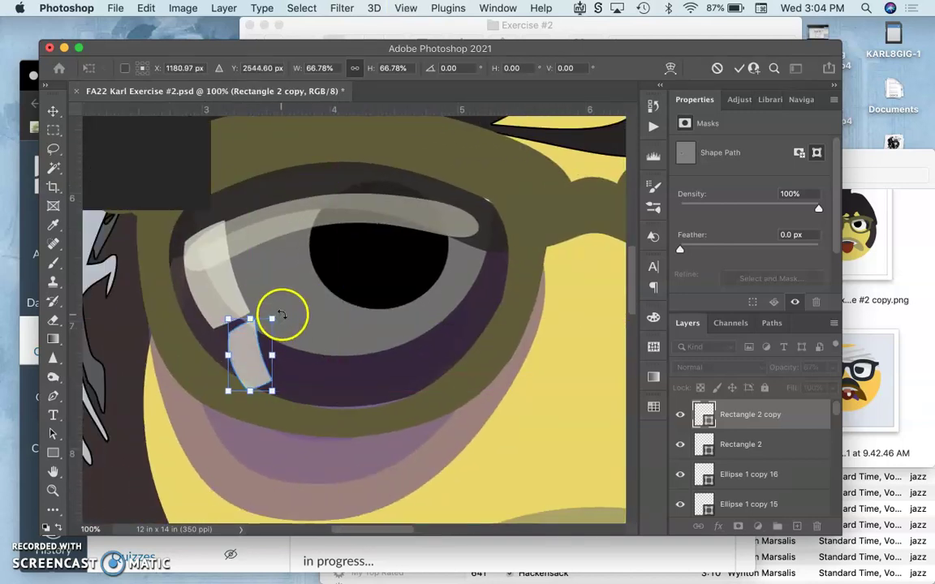
{"action": "left_click_drag", "start_coordinate": [279, 317], "coordinate": [270, 311]}
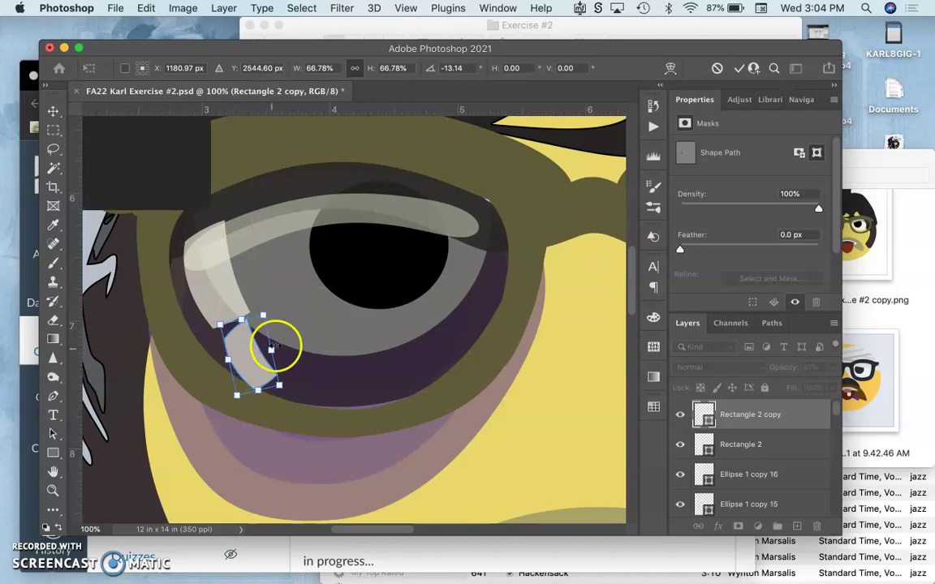
{"action": "left_click_drag", "start_coordinate": [279, 387], "coordinate": [261, 355]}
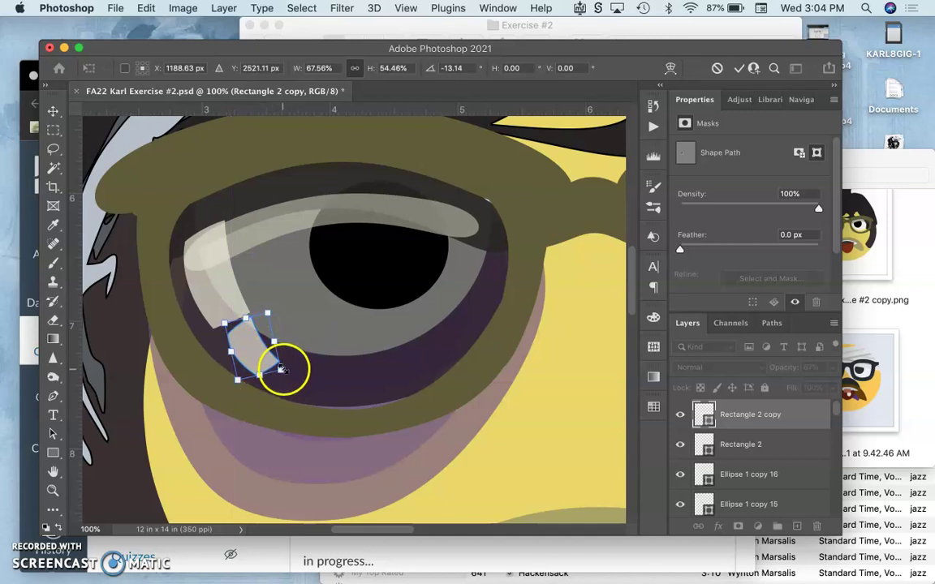
{"action": "key", "text": "super+equal"}
{"action": "key", "text": "super+equal"}
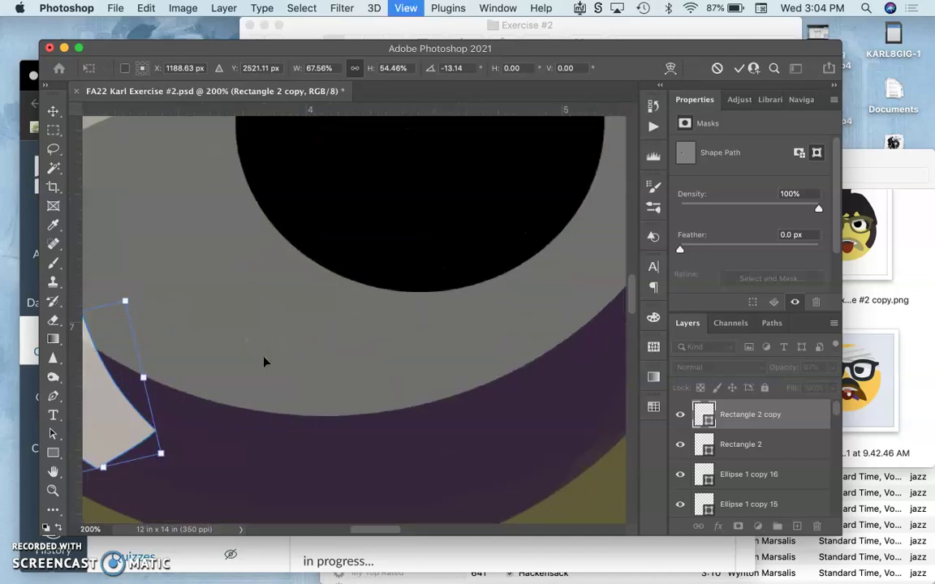
{"action": "scroll", "coordinate": [265, 361], "scroll_direction": "left", "scroll_amount": 5}
{"action": "scroll", "coordinate": [265, 361], "scroll_direction": "down", "scroll_amount": 2}
Warp the highlight copy, pulling its left side and upper-left corner outward
{"action": "right_click", "coordinate": [362, 349]}
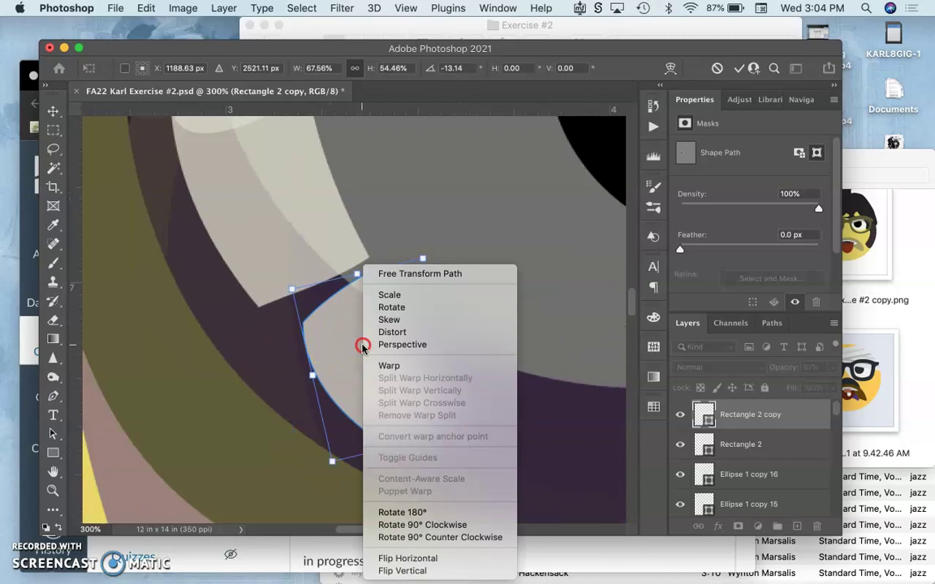
{"action": "left_click", "coordinate": [389, 364]}
{"action": "left_click_drag", "start_coordinate": [318, 332], "coordinate": [276, 324]}
{"action": "left_click_drag", "start_coordinate": [329, 396], "coordinate": [341, 396]}
{"action": "left_click_drag", "start_coordinate": [280, 284], "coordinate": [257, 290]}
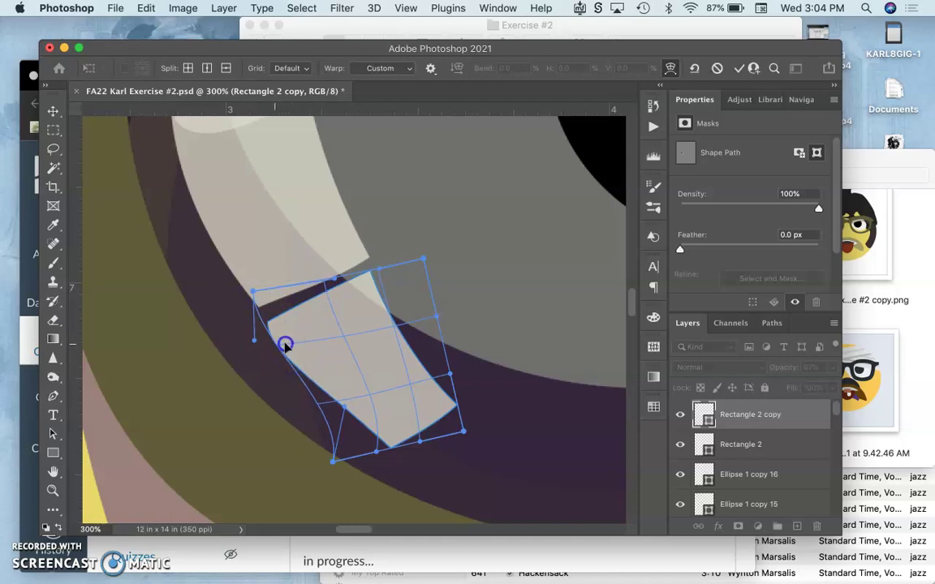
{"action": "left_click_drag", "start_coordinate": [284, 342], "coordinate": [286, 342]}
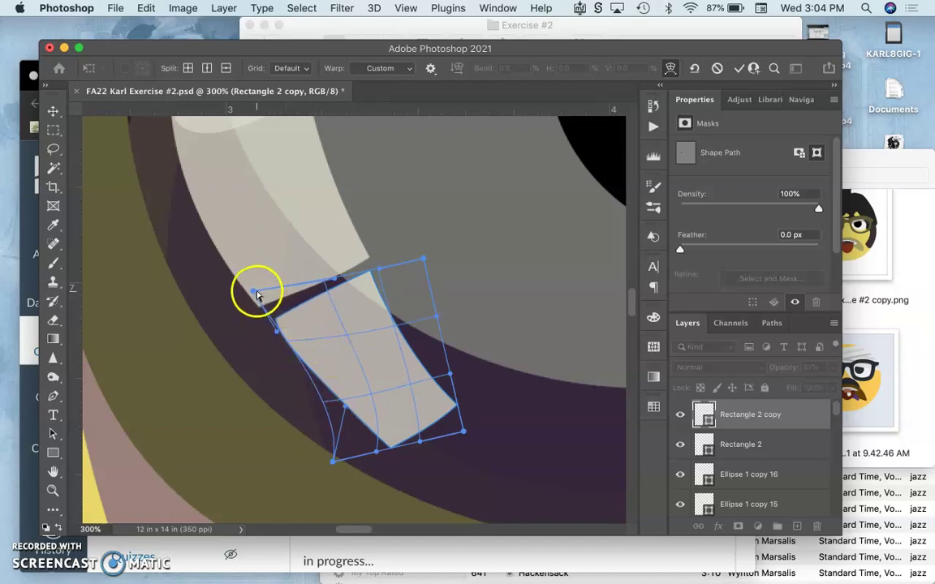
{"action": "left_click_drag", "start_coordinate": [255, 290], "coordinate": [237, 294]}
Curve the copy's top and bottom edges along the lens rim, apply the warp, and zoom out
{"action": "left_click_drag", "start_coordinate": [332, 281], "coordinate": [324, 294]}
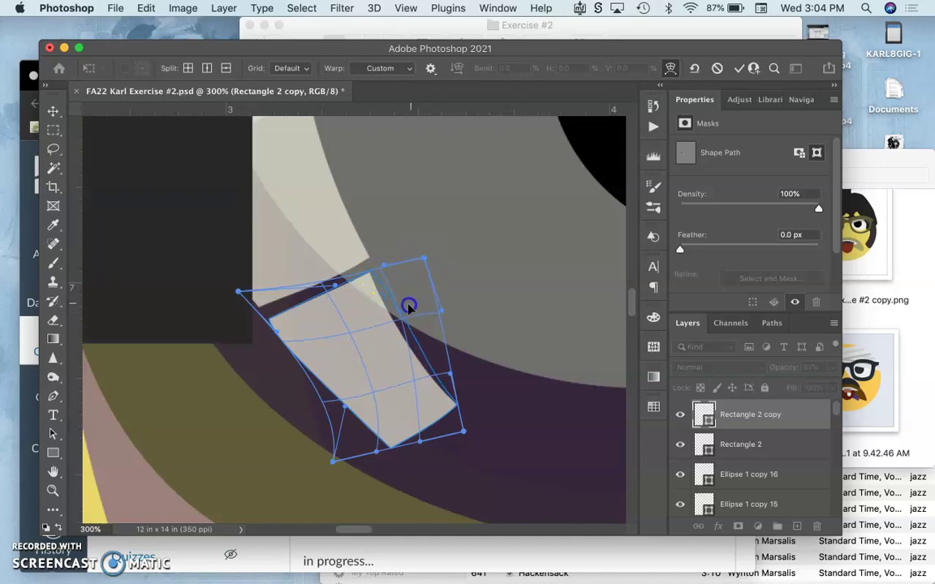
{"action": "left_click", "coordinate": [373, 275]}
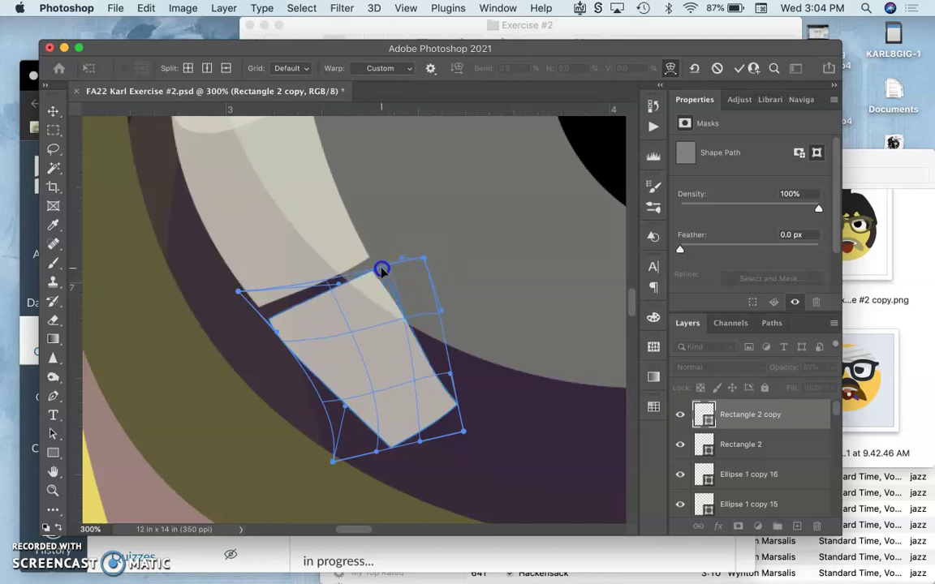
{"action": "left_click_drag", "start_coordinate": [381, 270], "coordinate": [409, 350]}
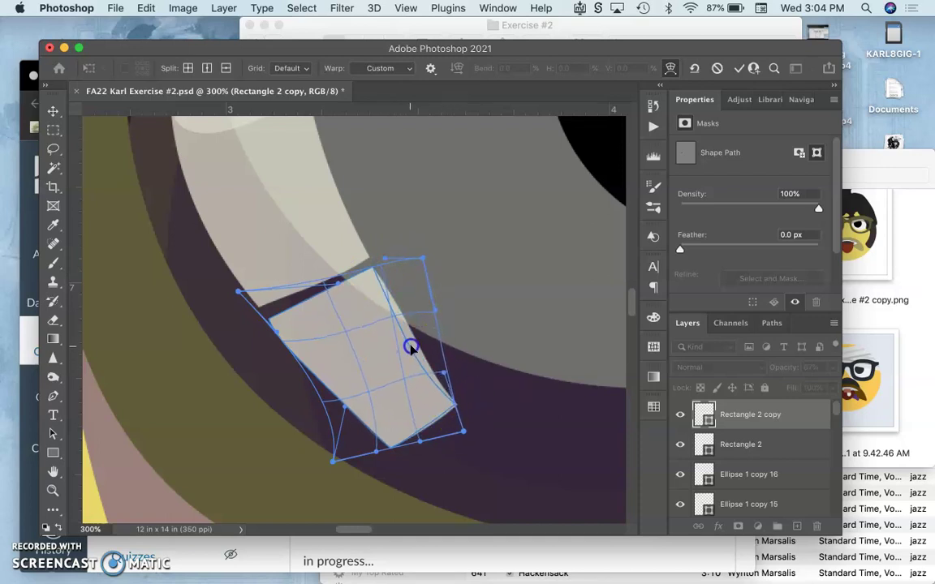
{"action": "left_click_drag", "start_coordinate": [377, 452], "coordinate": [365, 397]}
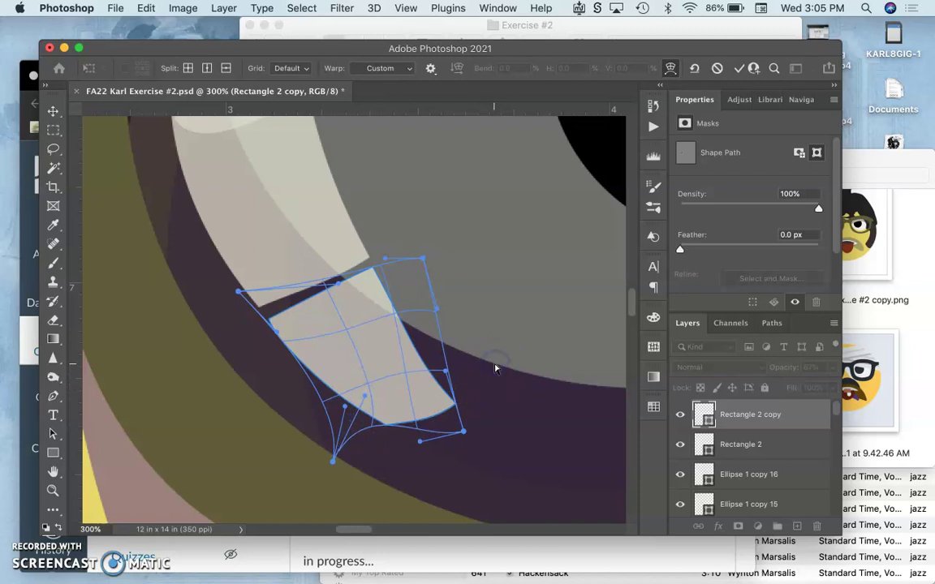
{"action": "key", "text": "Return"}
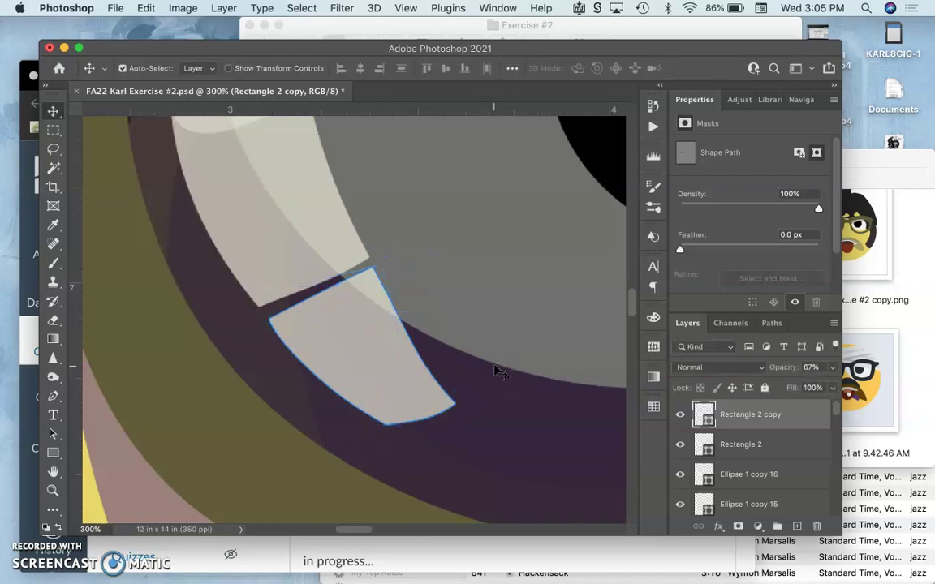
{"action": "key", "text": "super+minus"}
{"action": "key", "text": "super+minus"}
{"action": "key", "text": "super+minus"}
{"action": "key", "text": "super+minus"}
{"action": "key", "text": "super+minus"}
{"action": "scroll", "coordinate": [500, 373], "scroll_direction": "right", "scroll_amount": 5}
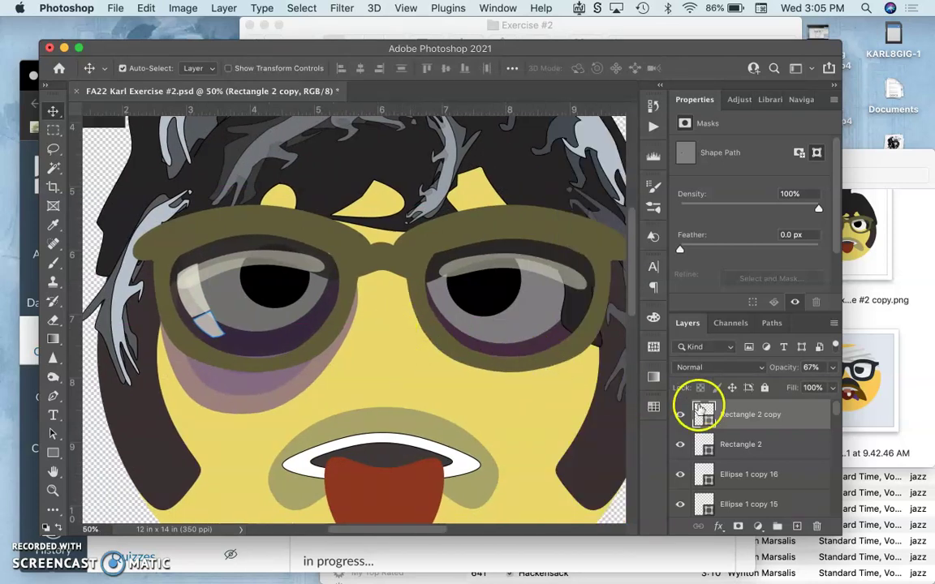
Select both lens highlights, then narrow them and rotate them about -4 degrees
{"action": "left_click", "coordinate": [682, 444]}
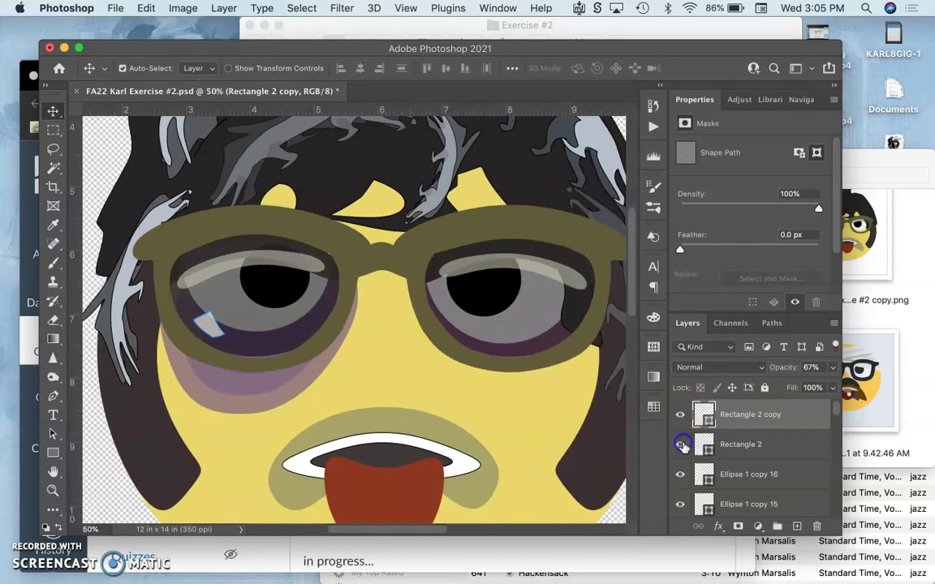
{"action": "left_click", "coordinate": [682, 445]}
{"action": "left_click", "coordinate": [745, 444], "text": "shift"}
{"action": "key", "text": "super+t"}
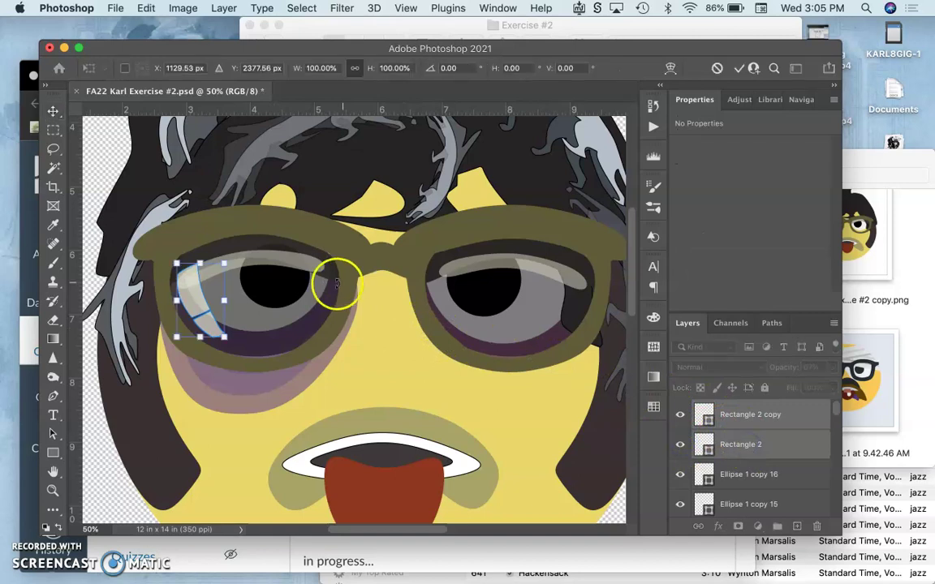
{"action": "left_click_drag", "start_coordinate": [225, 301], "coordinate": [212, 302]}
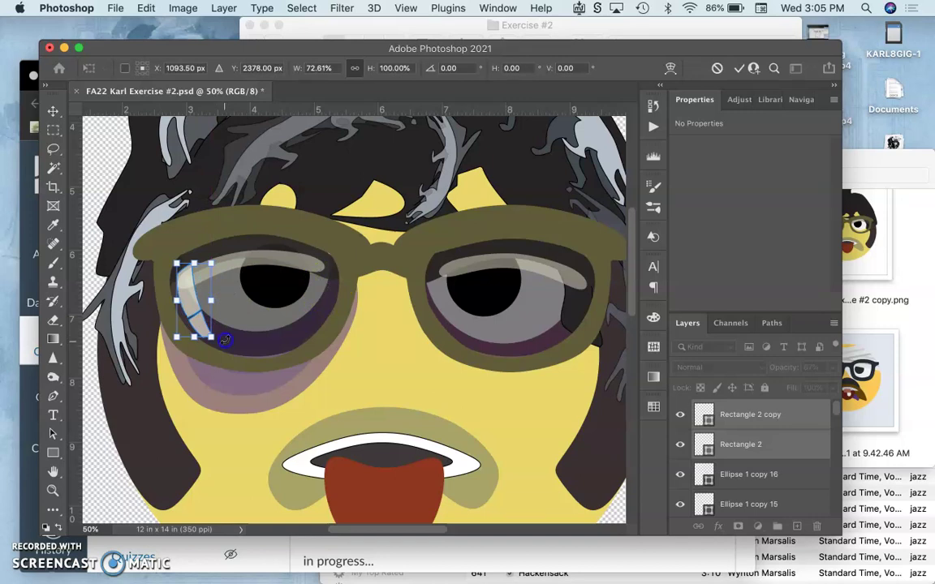
{"action": "left_click_drag", "start_coordinate": [224, 340], "coordinate": [227, 338]}
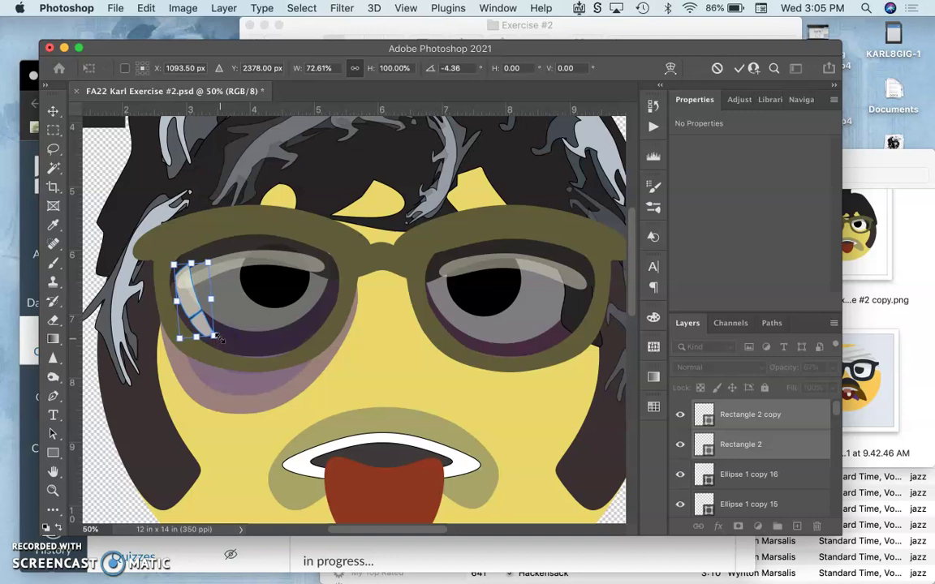
{"action": "left_click", "coordinate": [240, 333]}
Reshape the glare stripes up and left, undo the last height change, and apply the transform
{"action": "key", "text": "super+equal"}
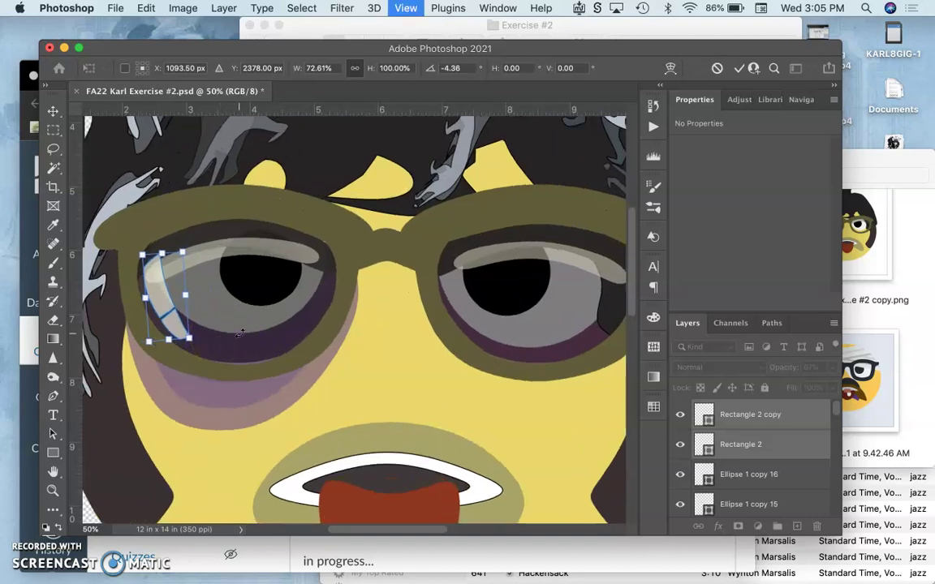
{"action": "scroll", "coordinate": [240, 333], "scroll_direction": "left", "scroll_amount": 5}
{"action": "left_click", "coordinate": [275, 321]}
{"action": "left_click_drag", "start_coordinate": [298, 292], "coordinate": [270, 280]}
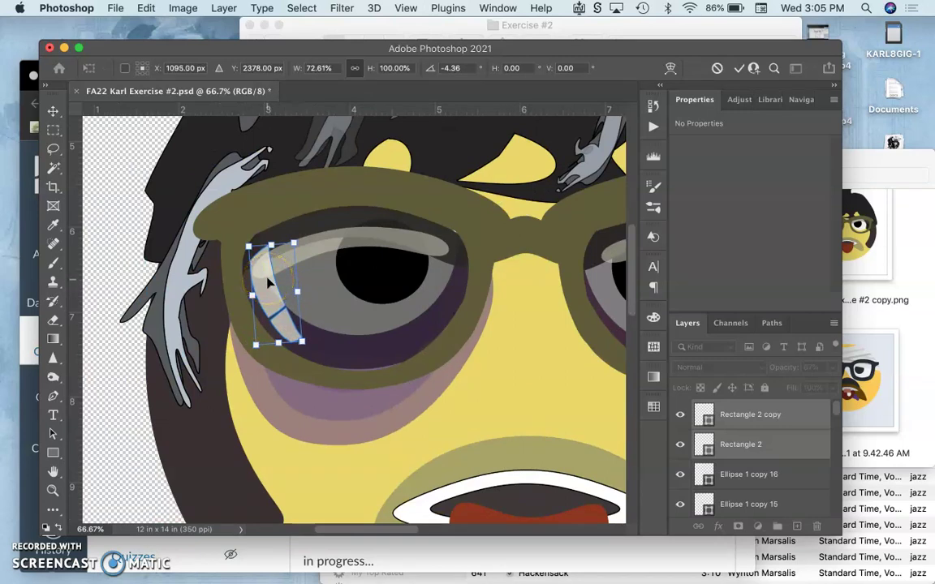
{"action": "left_click_drag", "start_coordinate": [268, 242], "coordinate": [271, 250]}
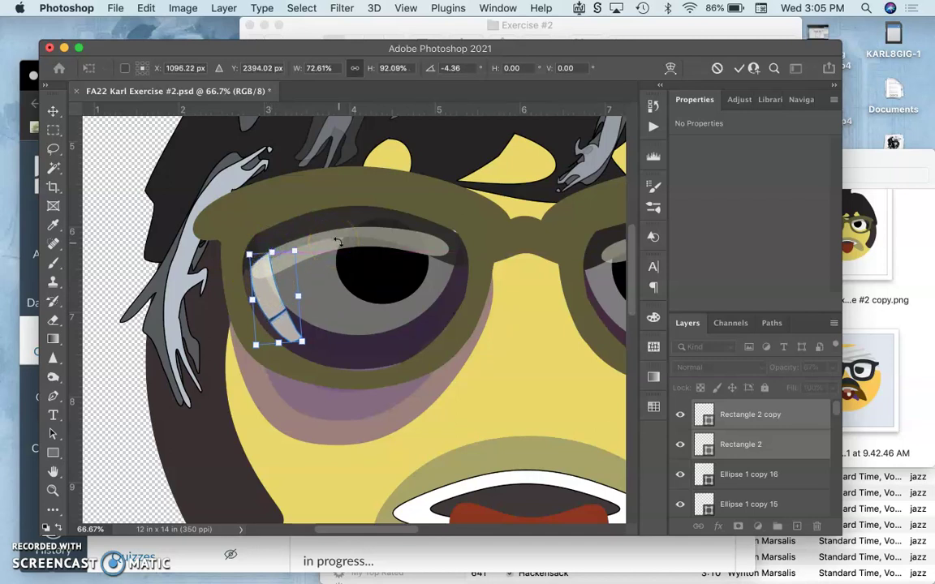
{"action": "key", "text": "super+z"}
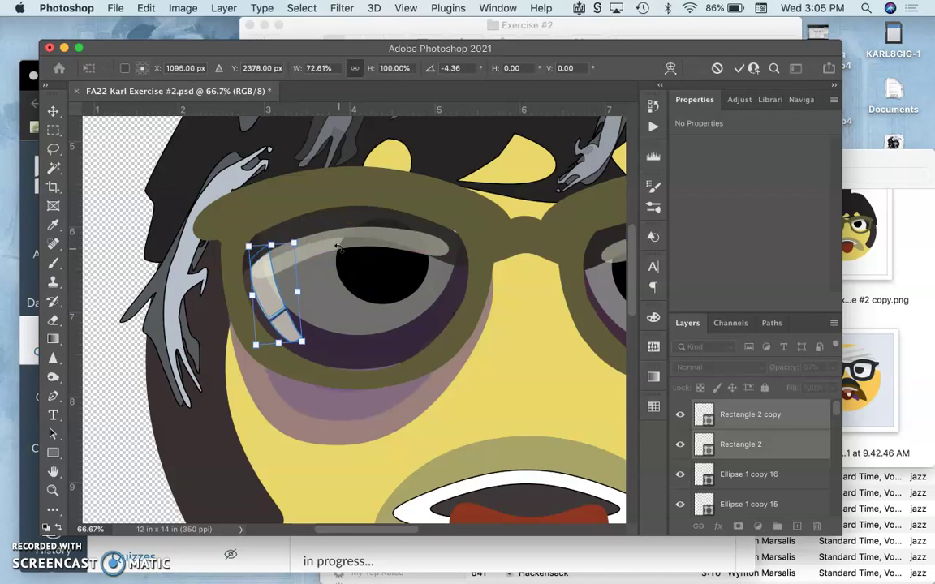
{"action": "key", "text": "Return"}
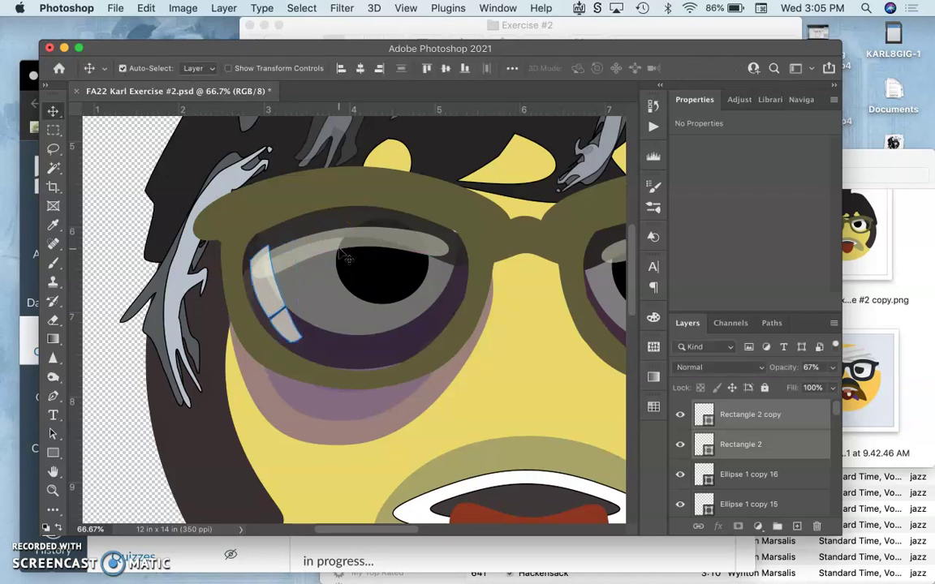
{"action": "key", "text": "super+minus"}
{"action": "key", "text": "super+minus"}
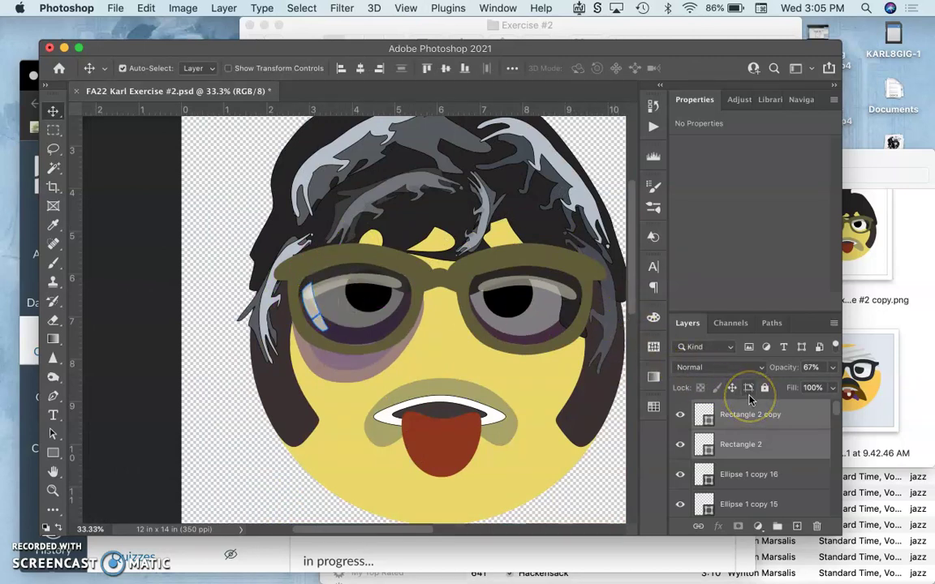
Duplicate the two glare stripe layers and move the copy onto the right lens
{"action": "key", "text": "super+j"}
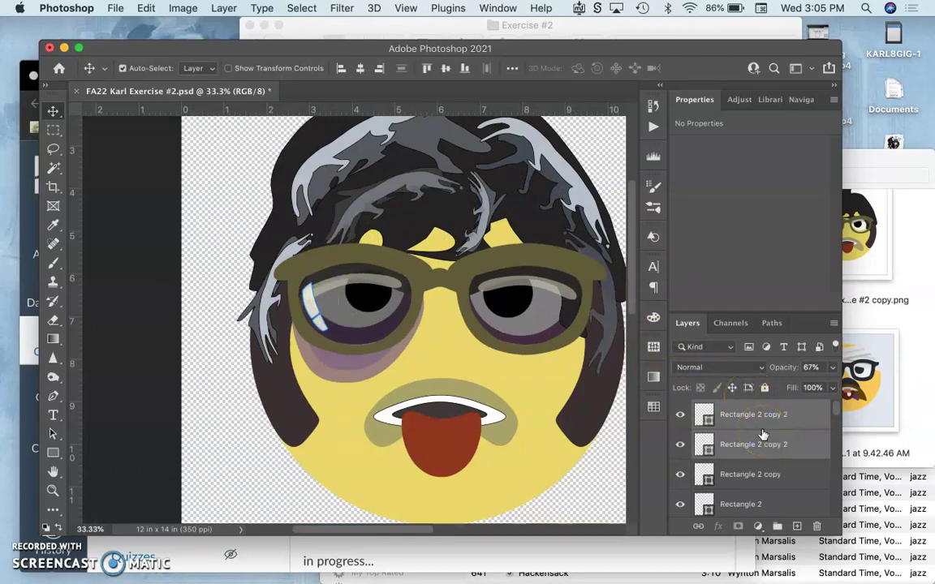
{"action": "left_click", "coordinate": [312, 306]}
{"action": "left_click_drag", "start_coordinate": [312, 307], "coordinate": [520, 333]}
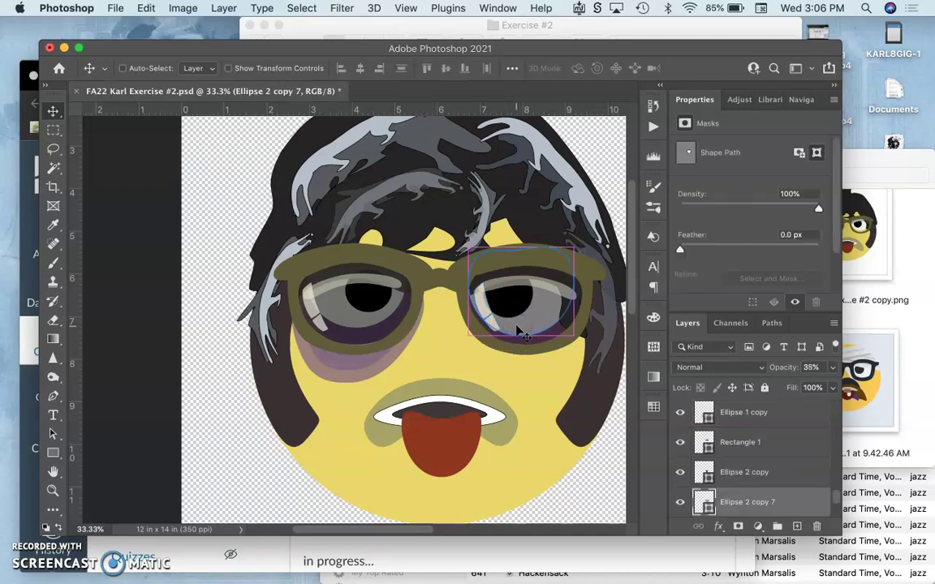
Warp the right lens ellipse, bending its left edge inward
{"action": "key", "text": "super+t"}
{"action": "right_click", "coordinate": [509, 303]}
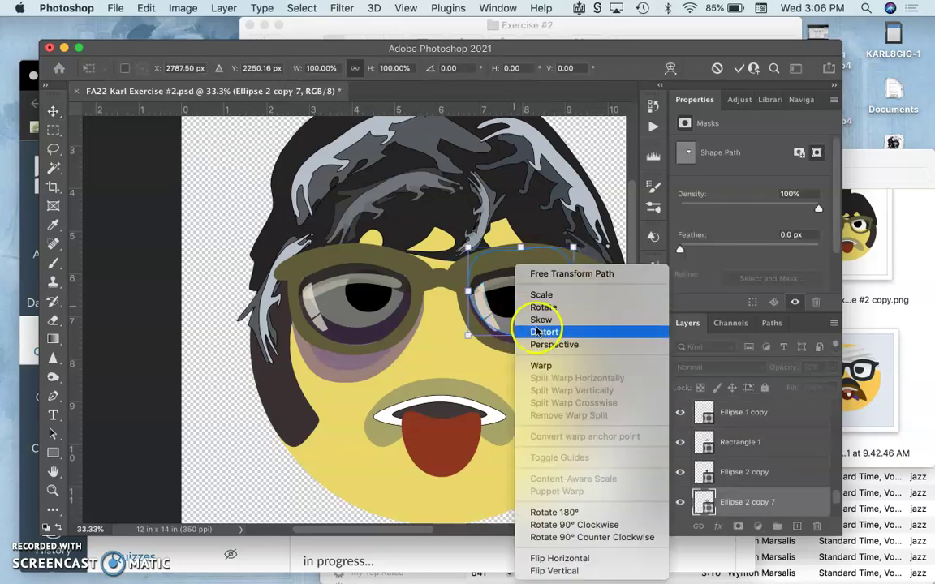
{"action": "left_click", "coordinate": [539, 365]}
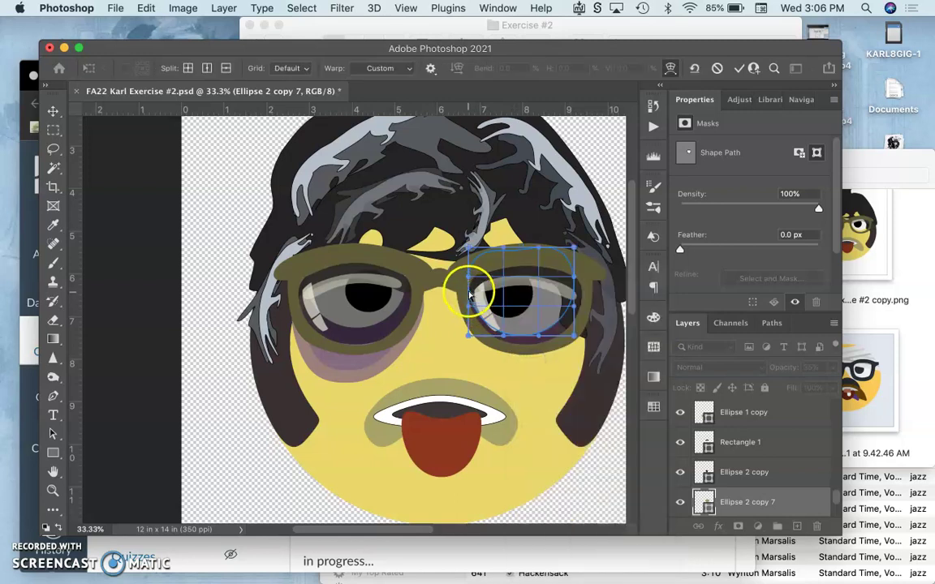
{"action": "left_click_drag", "start_coordinate": [473, 289], "coordinate": [479, 291]}
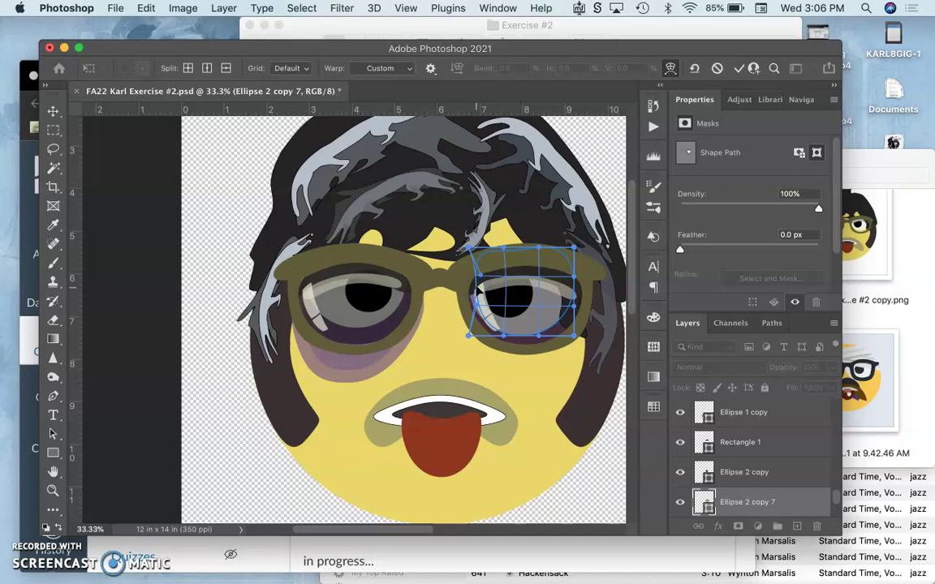
{"action": "left_click", "coordinate": [485, 353]}
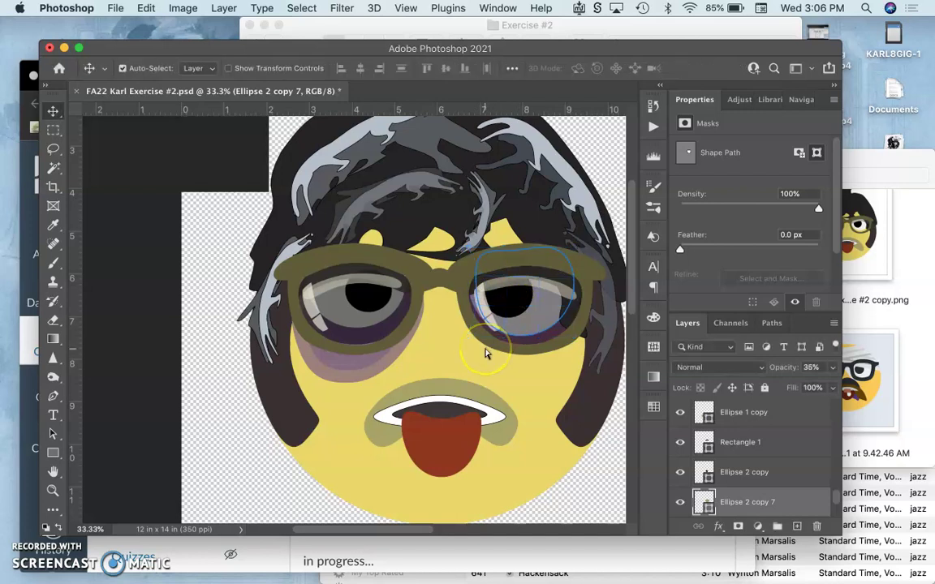
Zoom in on the lenses and hide the Ellipse 5 copy lens shading
{"action": "key", "text": "super+equal"}
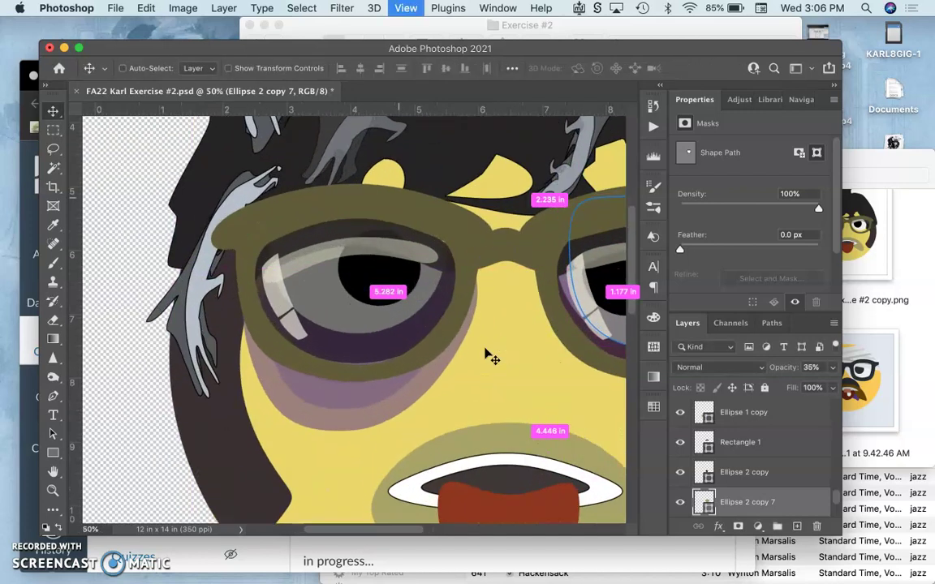
{"action": "key", "text": "super+equal"}
{"action": "scroll", "coordinate": [490, 353], "scroll_direction": "right", "scroll_amount": 5}
{"action": "left_click", "coordinate": [408, 281], "text": "super"}
{"action": "left_click", "coordinate": [407, 281], "text": "super"}
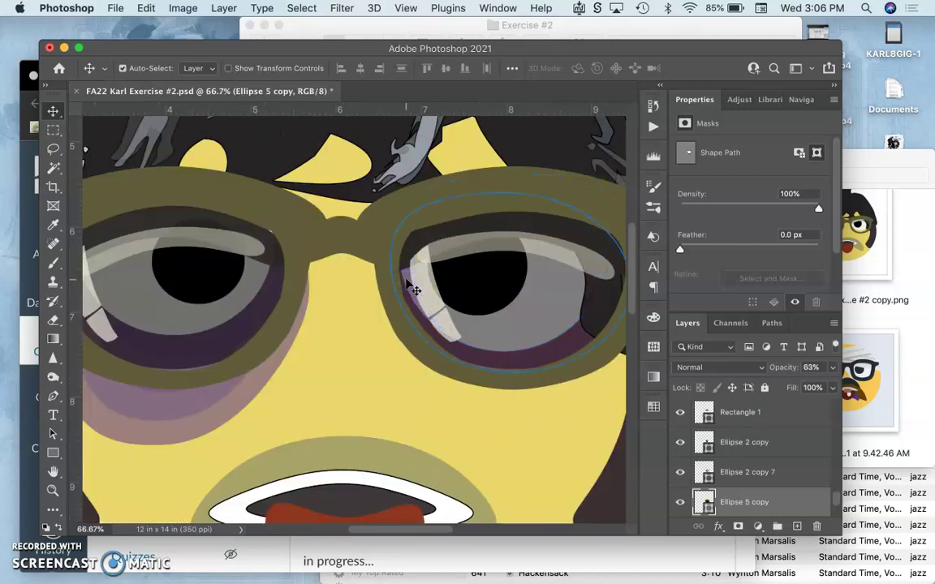
{"action": "left_click", "coordinate": [680, 502]}
Warp the Ellipse 2 lens shape, pulling its lower-left edge inward
{"action": "left_click", "coordinate": [415, 278]}
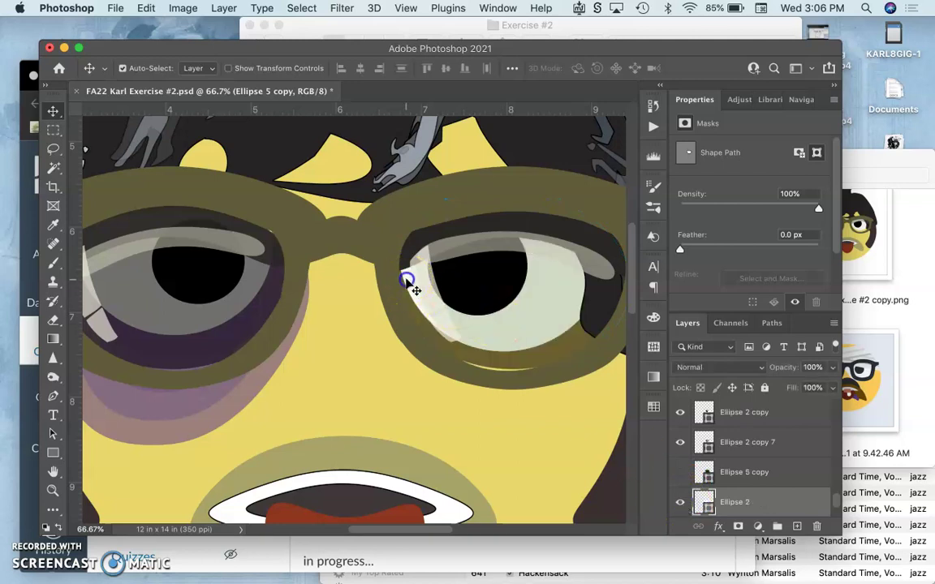
{"action": "key", "text": "super+t"}
{"action": "left_click", "coordinate": [415, 276]}
{"action": "right_click", "coordinate": [416, 276]}
{"action": "key", "text": "w"}
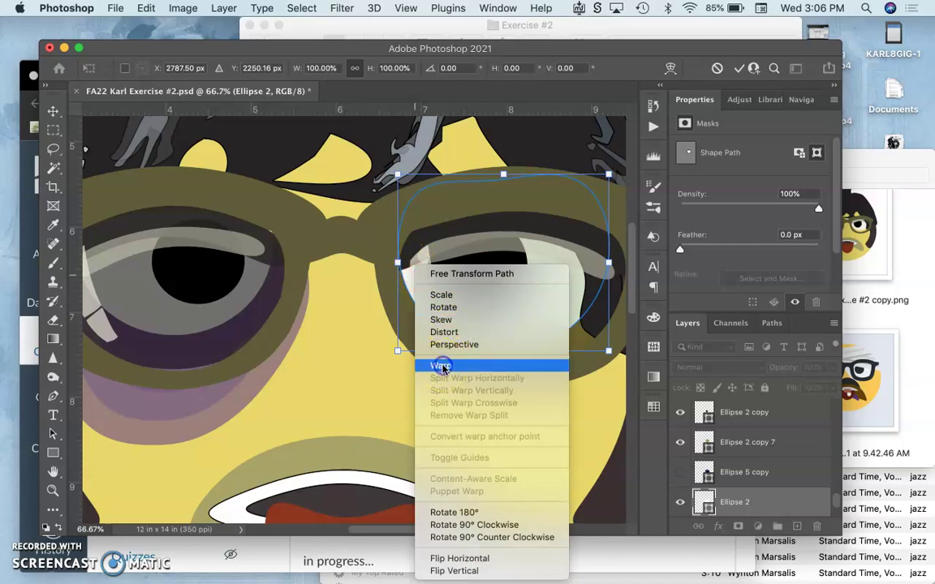
{"action": "key", "text": "Return"}
{"action": "left_click_drag", "start_coordinate": [397, 294], "coordinate": [413, 295]}
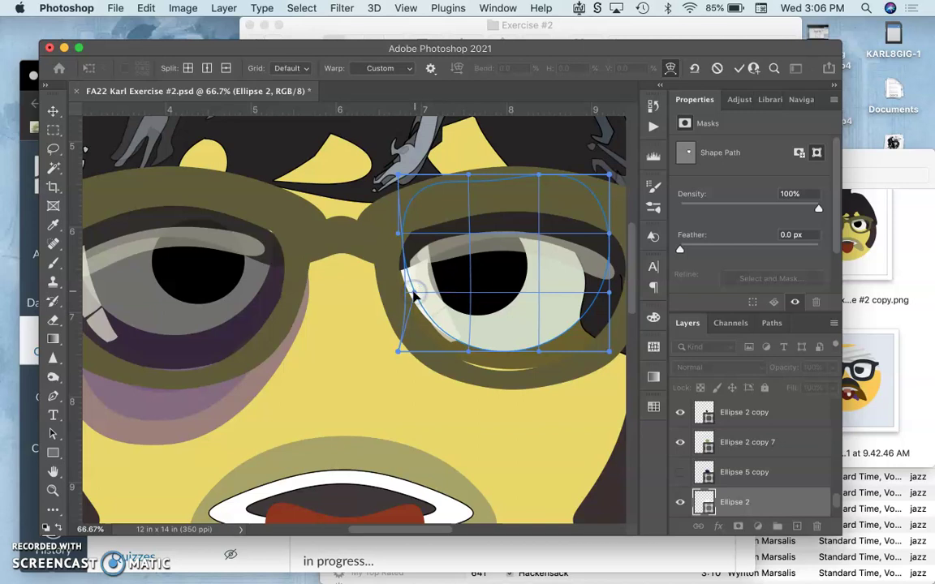
{"action": "key", "text": "Return"}
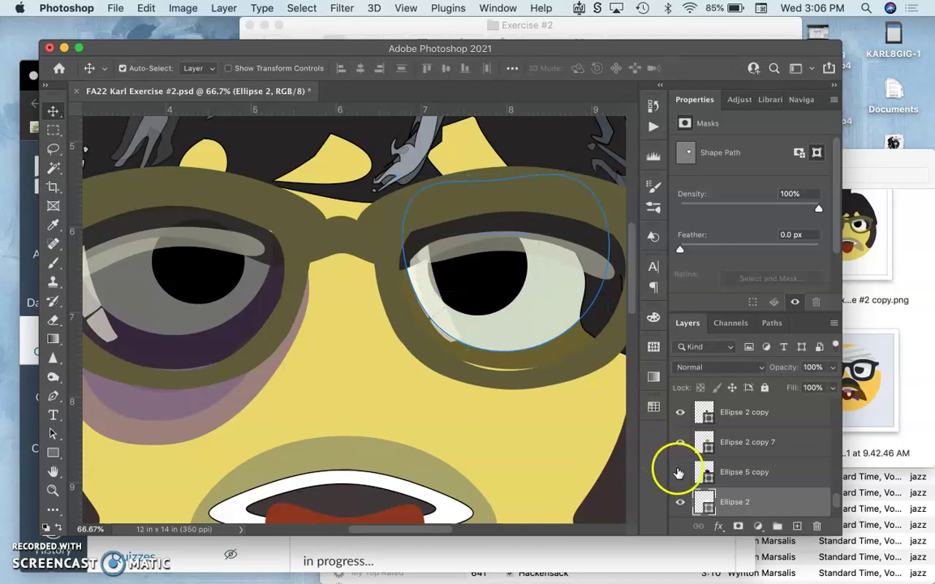
Show the Ellipse 5 copy shading again and select the face circle Ellipse 1
{"action": "left_click", "coordinate": [680, 472]}
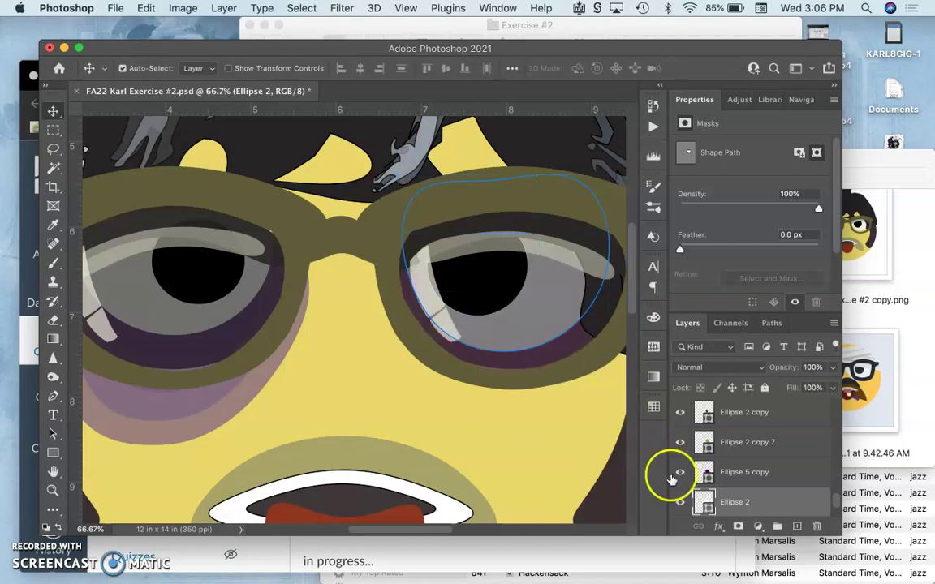
{"action": "left_click", "coordinate": [551, 464]}
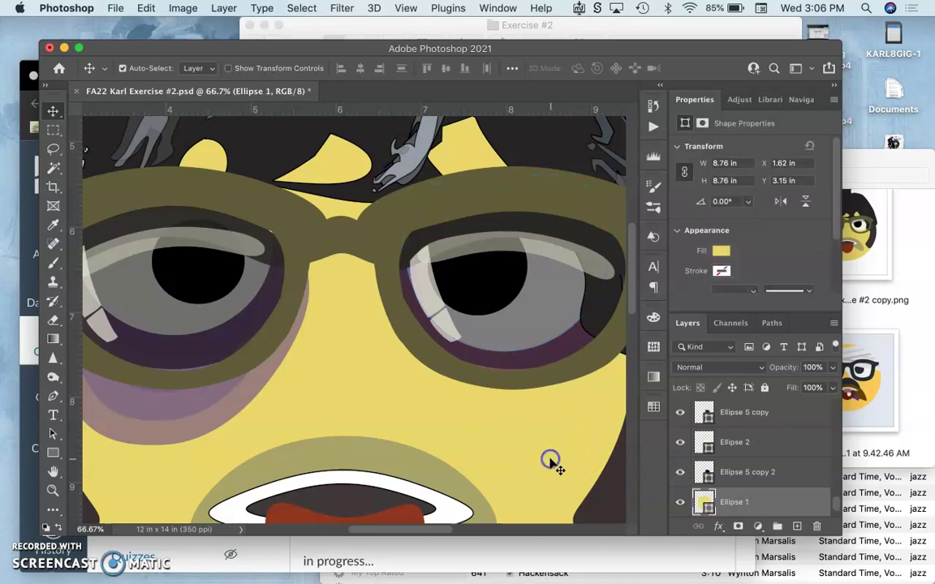
{"action": "key", "text": "super+minus"}
{"action": "key", "text": "super+minus"}
{"action": "key", "text": "super+minus"}
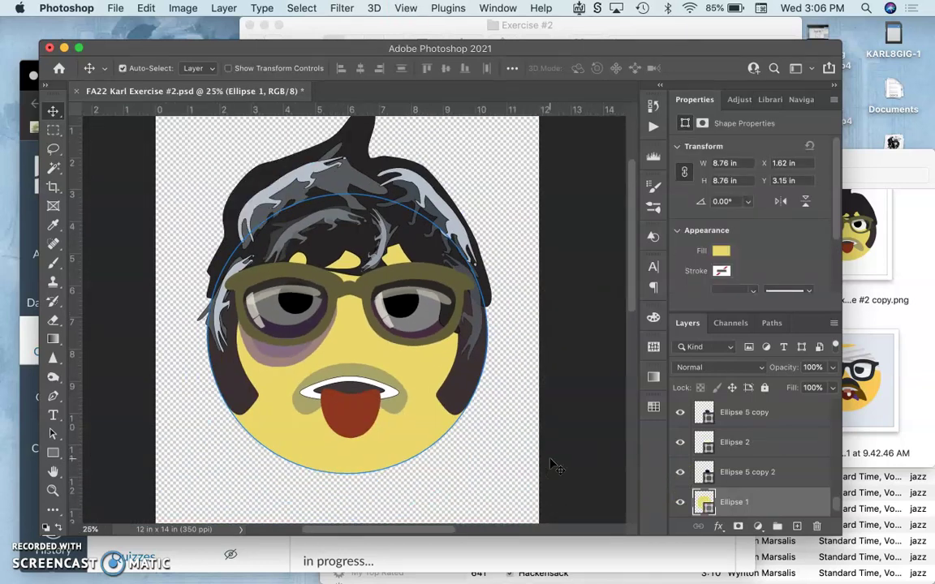
Select the face circle Ellipse 1, then open and close its layer style settings
{"action": "left_click", "coordinate": [528, 411]}
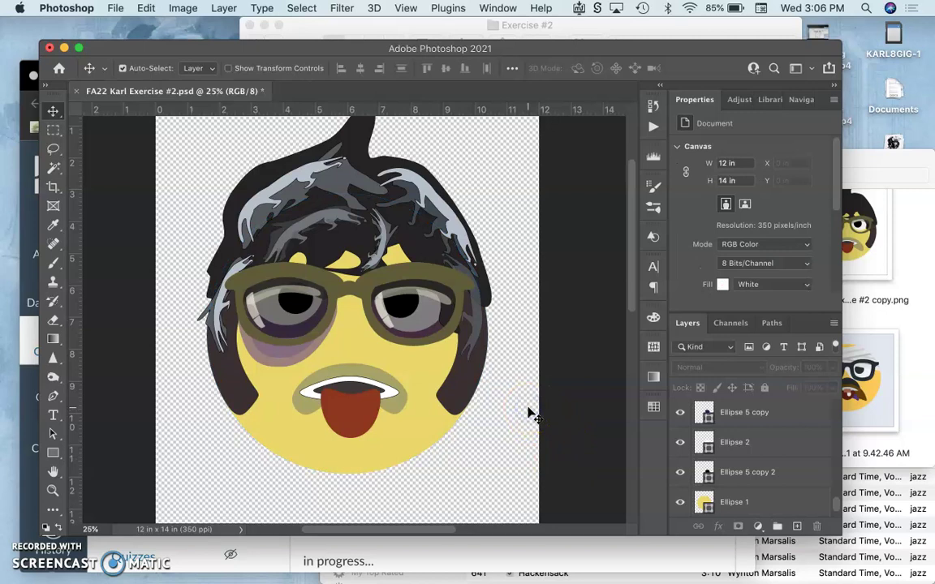
{"action": "left_click", "coordinate": [522, 410]}
{"action": "left_click", "coordinate": [436, 382]}
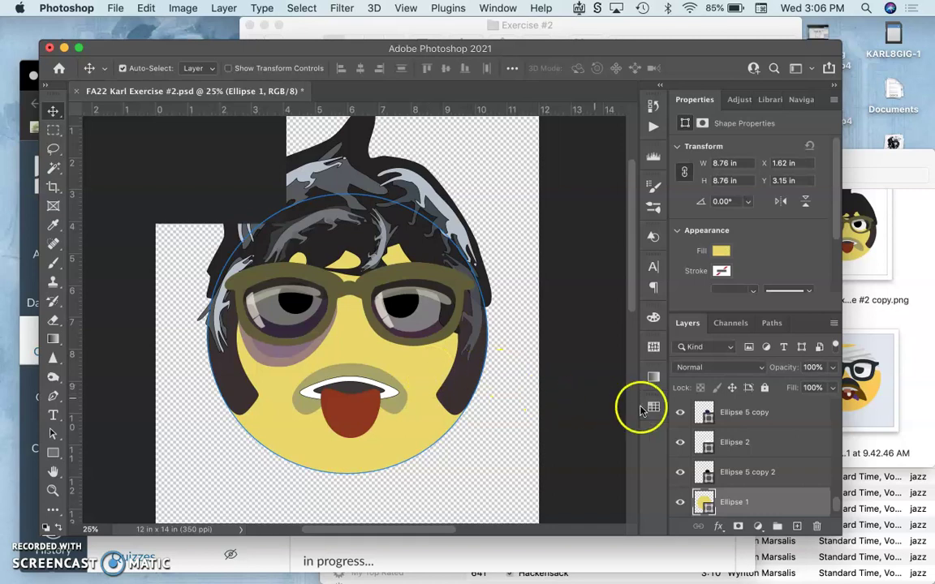
{"action": "double_click", "coordinate": [778, 502]}
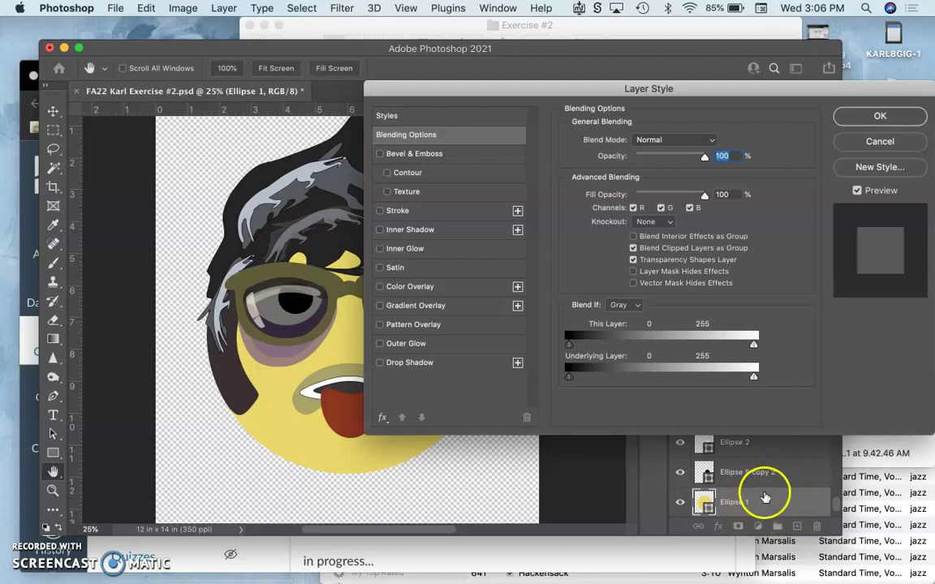
{"action": "left_click", "coordinate": [741, 505]}
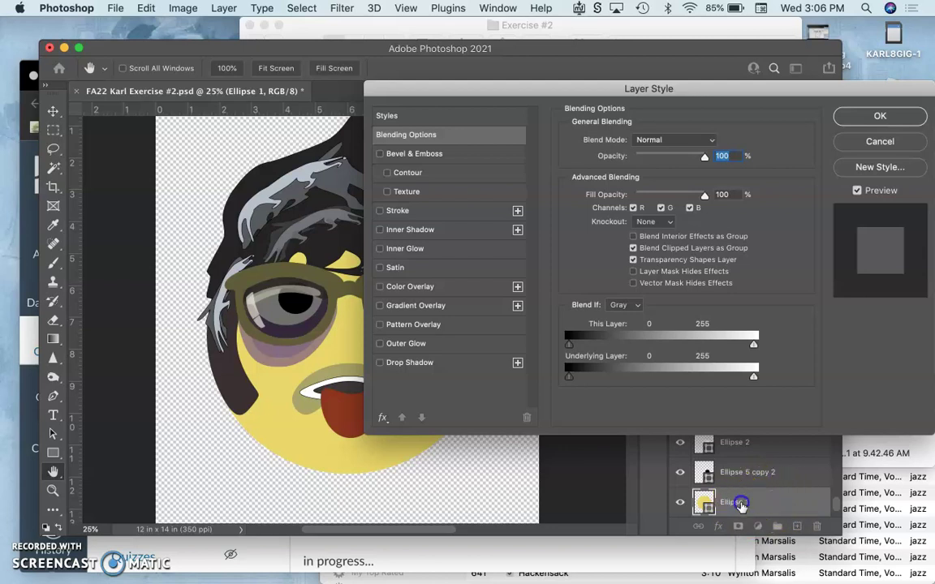
{"action": "left_click", "coordinate": [877, 141]}
Check the Ellipse 1 fill colour, then reopen its Layer Style dialog and move it aside
{"action": "double_click", "coordinate": [731, 502]}
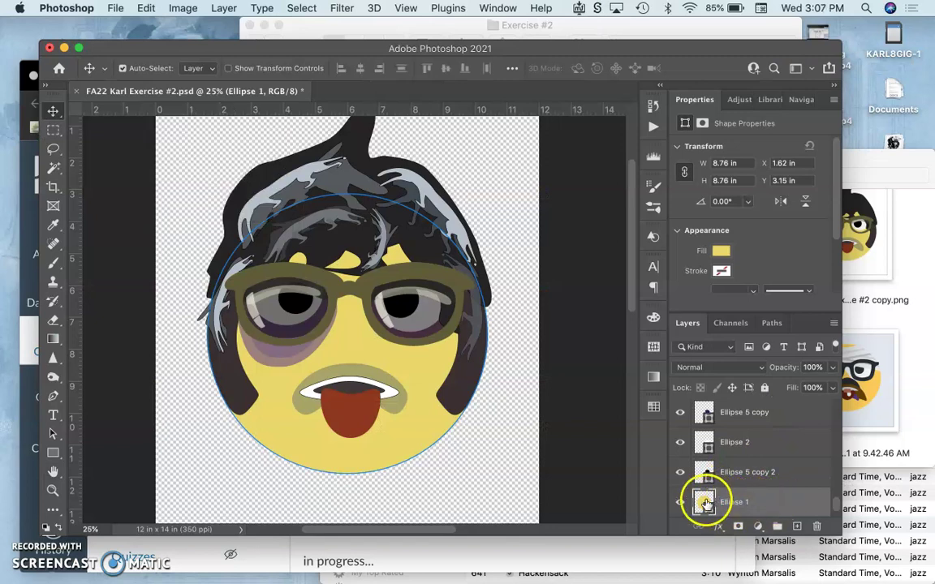
{"action": "left_click", "coordinate": [704, 503]}
{"action": "double_click", "coordinate": [704, 503]}
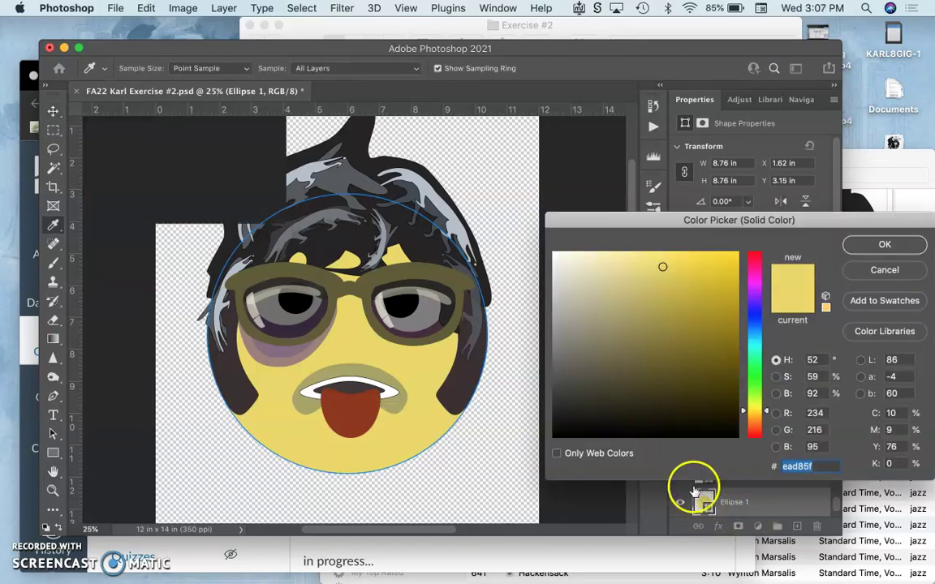
{"action": "left_click", "coordinate": [886, 270]}
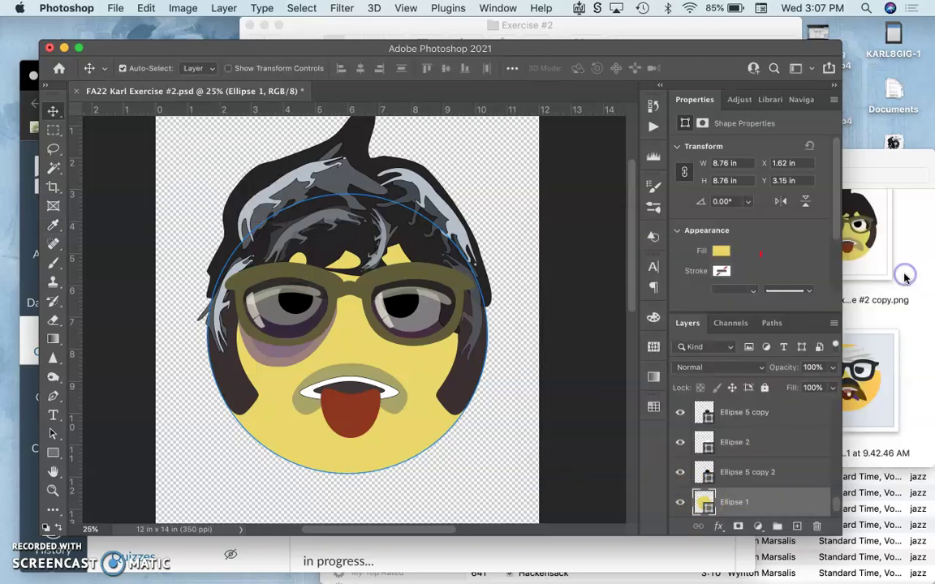
{"action": "double_click", "coordinate": [788, 508]}
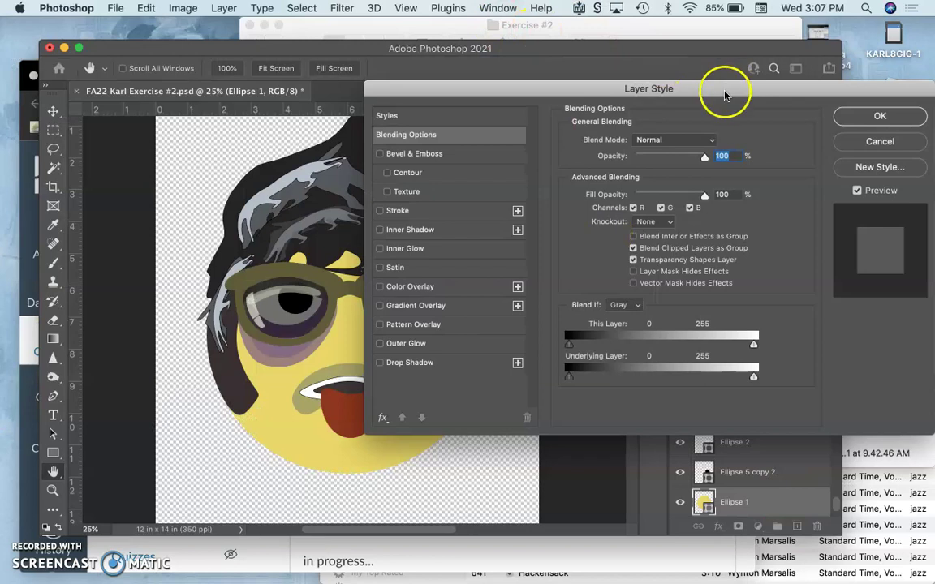
{"action": "left_click_drag", "start_coordinate": [726, 91], "coordinate": [594, 64]}
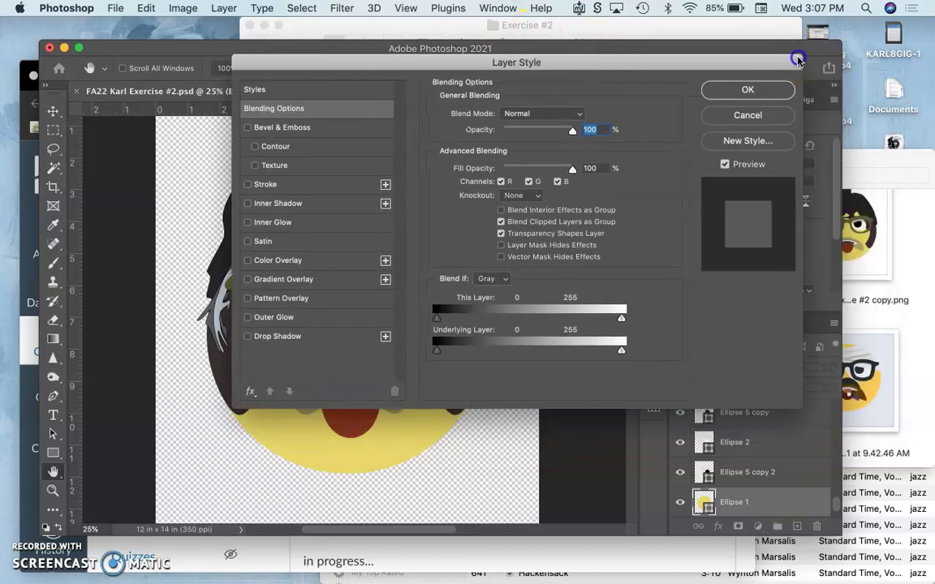
{"action": "left_click_drag", "start_coordinate": [794, 60], "coordinate": [924, 62]}
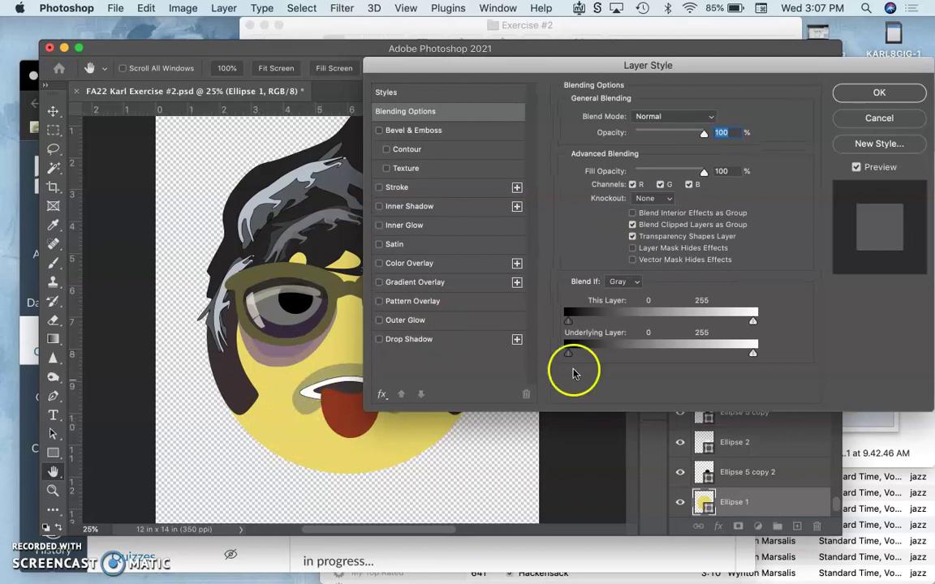
Give Ellipse 1 a drop shadow at 67% opacity and 125 px size, and apply it
{"action": "left_click", "coordinate": [379, 340]}
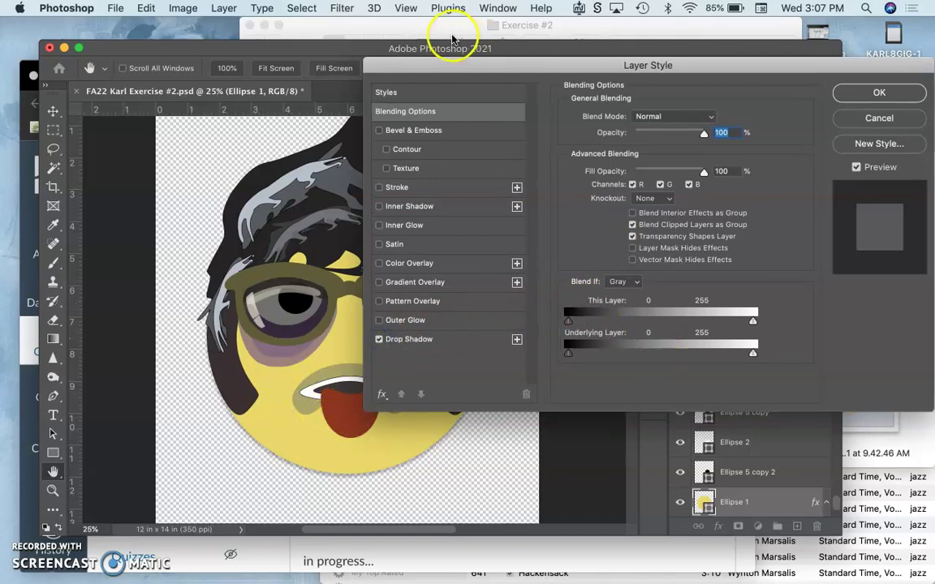
{"action": "left_click_drag", "start_coordinate": [436, 65], "coordinate": [575, 83]}
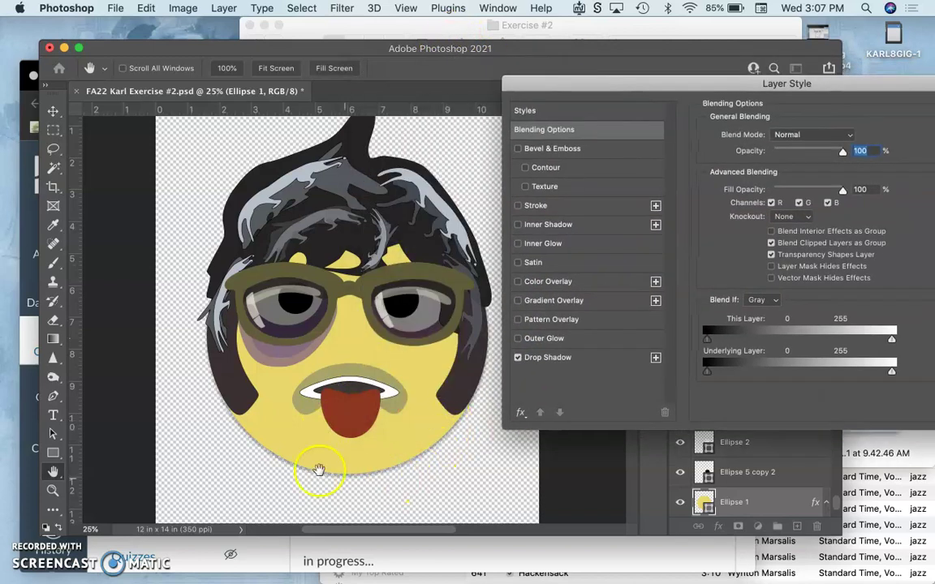
{"action": "left_click", "coordinate": [581, 357]}
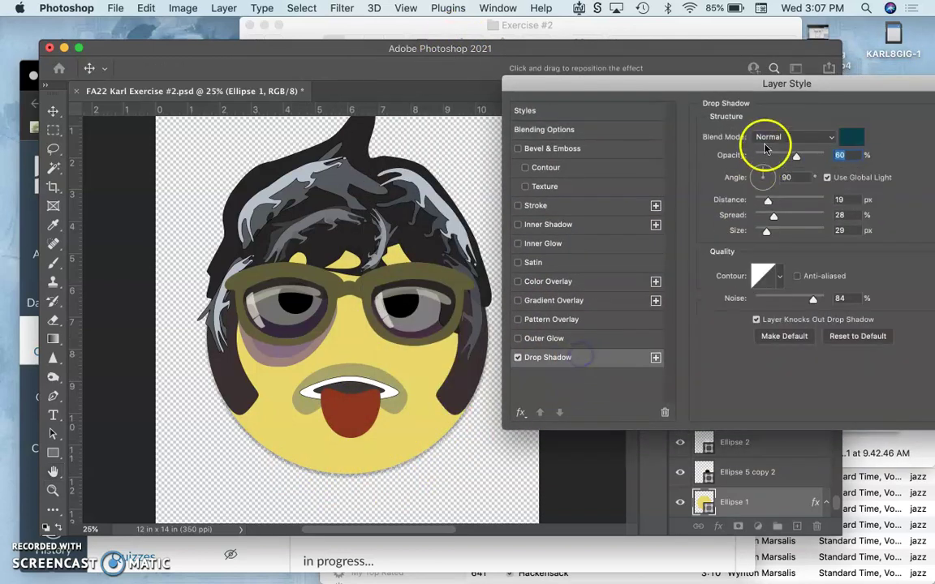
{"action": "mouse_move", "coordinate": [796, 154]}
{"action": "left_mouse_down"}
{"action": "mouse_move", "coordinate": [814, 159]}
{"action": "mouse_move", "coordinate": [799, 157]}
{"action": "left_mouse_up"}
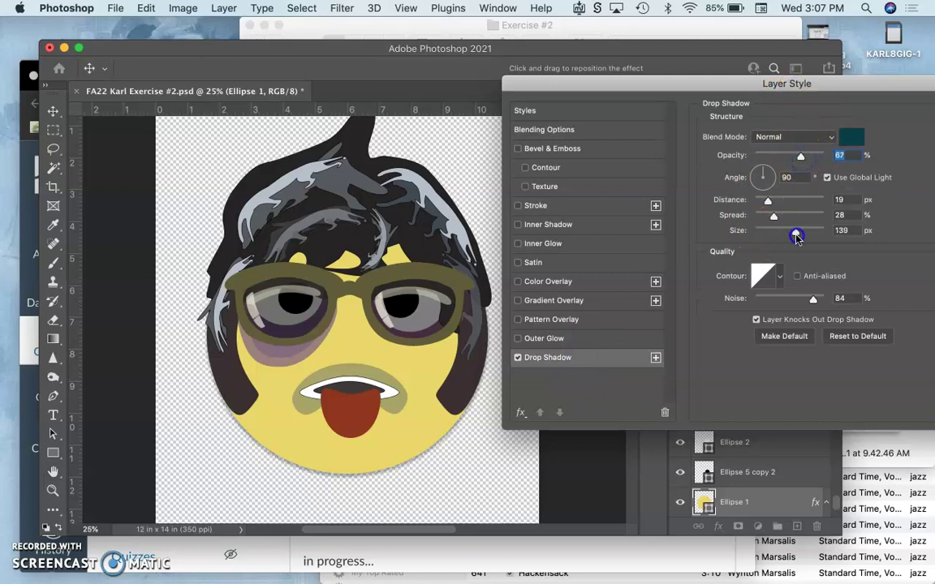
{"action": "left_click_drag", "start_coordinate": [796, 236], "coordinate": [791, 235]}
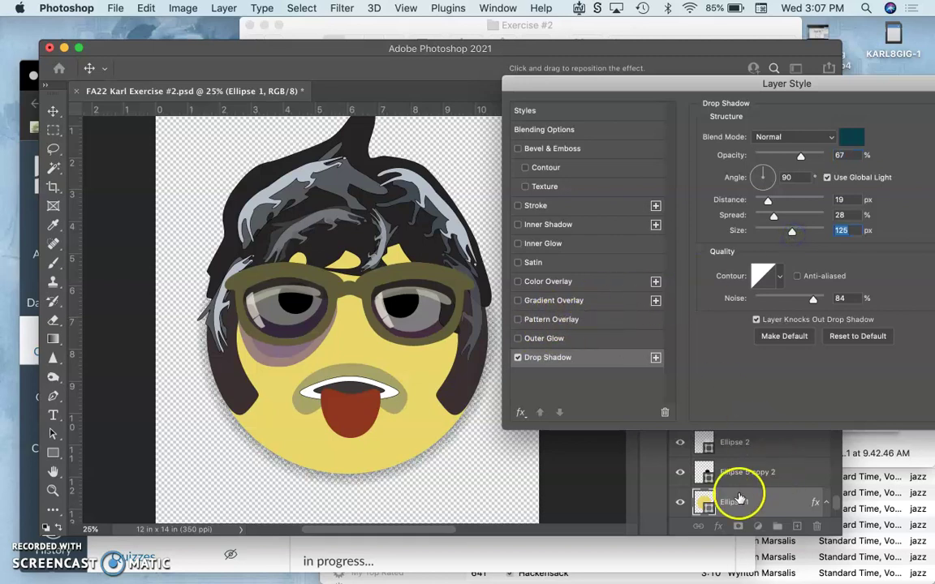
{"action": "scroll", "coordinate": [734, 497], "scroll_direction": "down", "scroll_amount": 5}
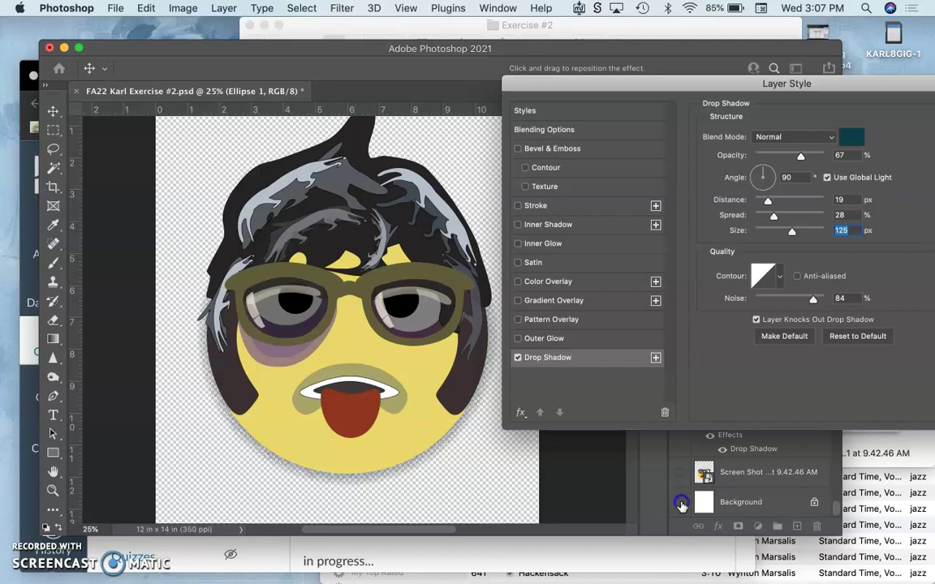
{"action": "left_click_drag", "start_coordinate": [811, 86], "coordinate": [622, 72]}
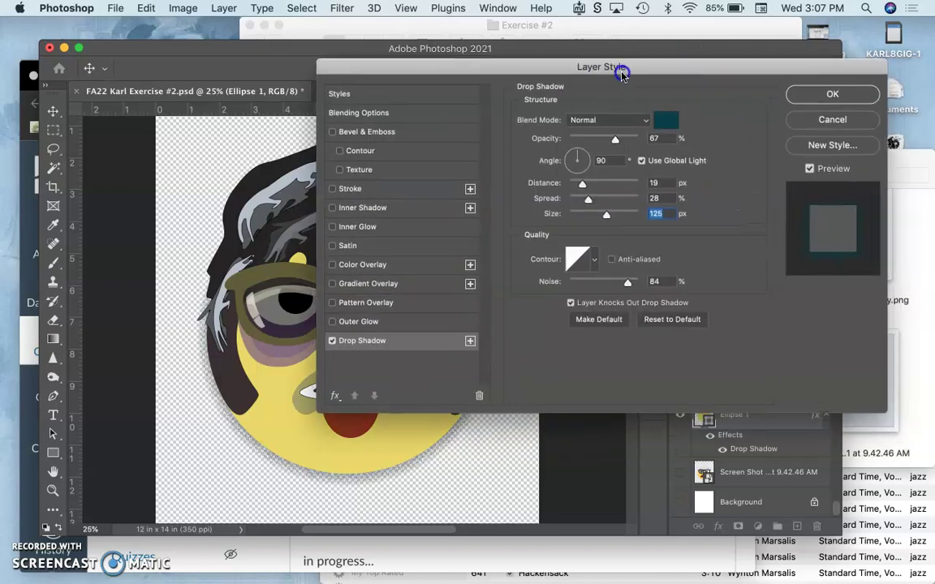
{"action": "left_click", "coordinate": [823, 95]}
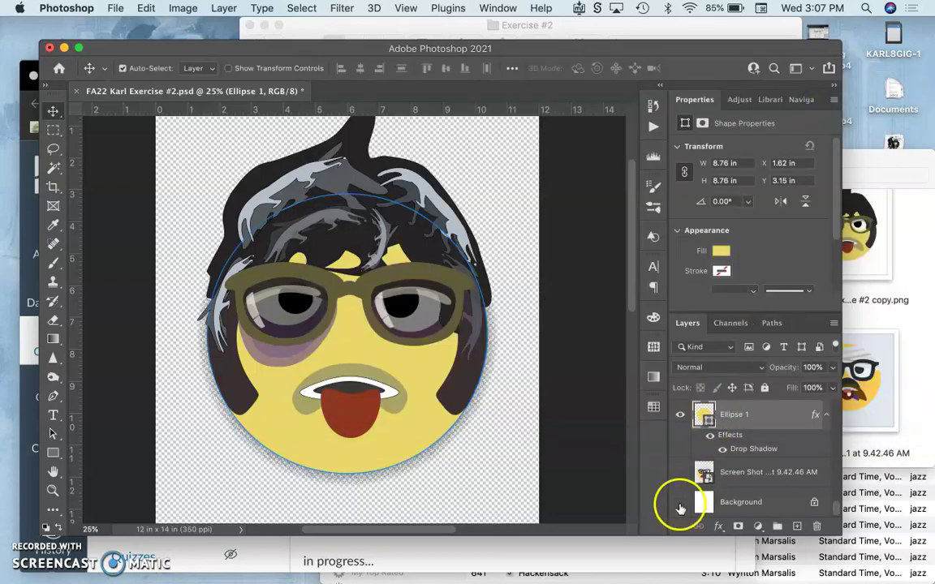
Show the white Background, reopen the face's drop shadow, and adjust its opacity, spread and size
{"action": "left_click", "coordinate": [680, 505]}
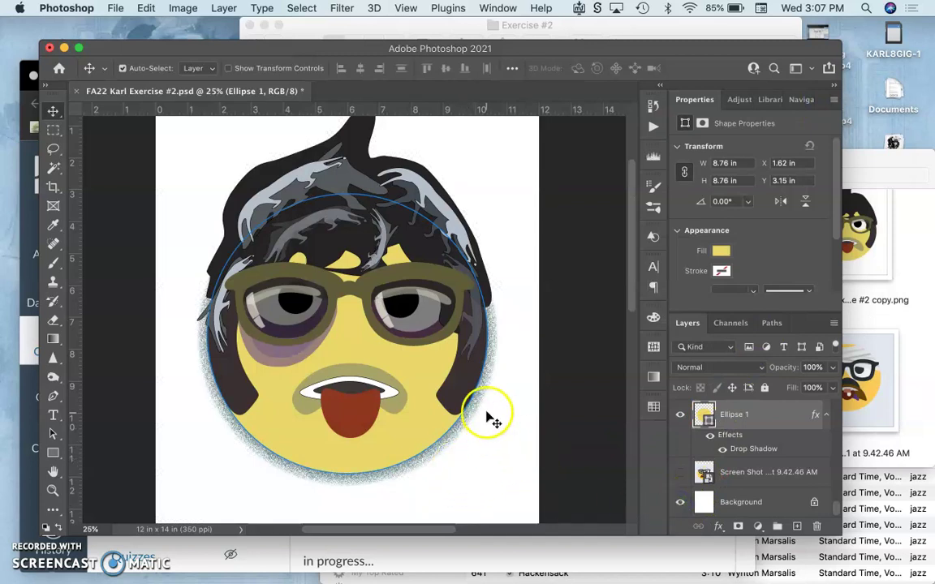
{"action": "left_click_drag", "start_coordinate": [699, 422], "coordinate": [735, 473]}
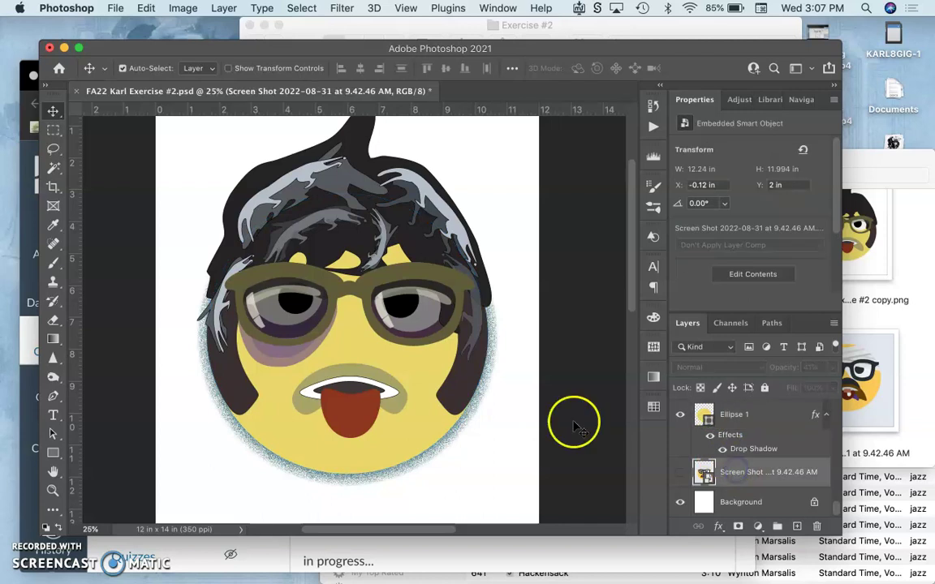
{"action": "double_click", "coordinate": [732, 445]}
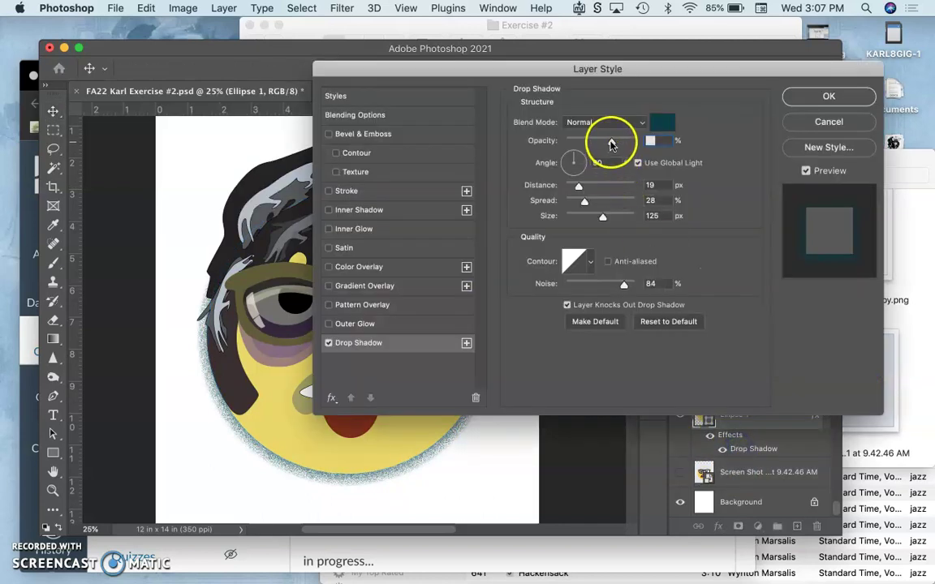
{"action": "left_click_drag", "start_coordinate": [606, 142], "coordinate": [589, 146]}
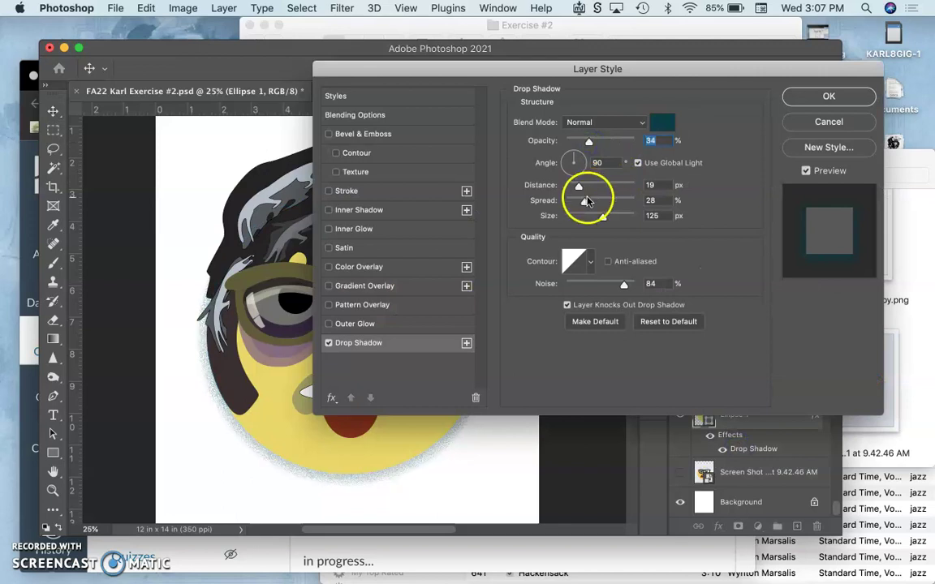
{"action": "left_click_drag", "start_coordinate": [586, 202], "coordinate": [582, 203]}
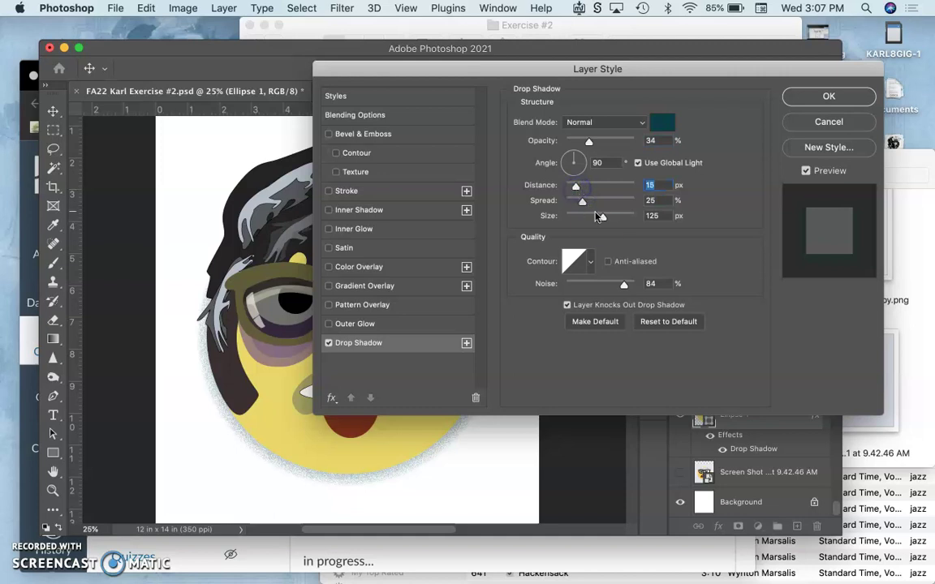
{"action": "left_click_drag", "start_coordinate": [601, 219], "coordinate": [603, 221]}
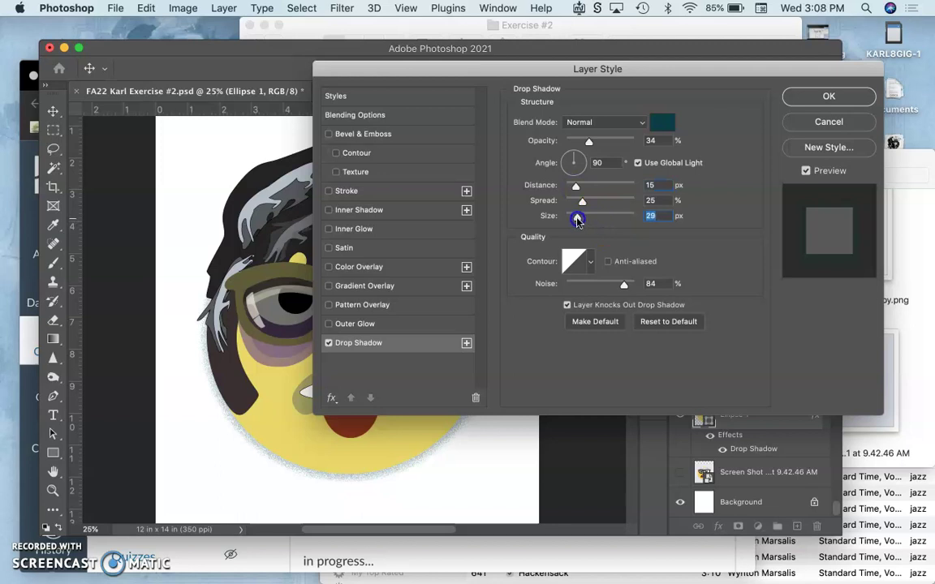
{"action": "left_click_drag", "start_coordinate": [576, 219], "coordinate": [577, 214]}
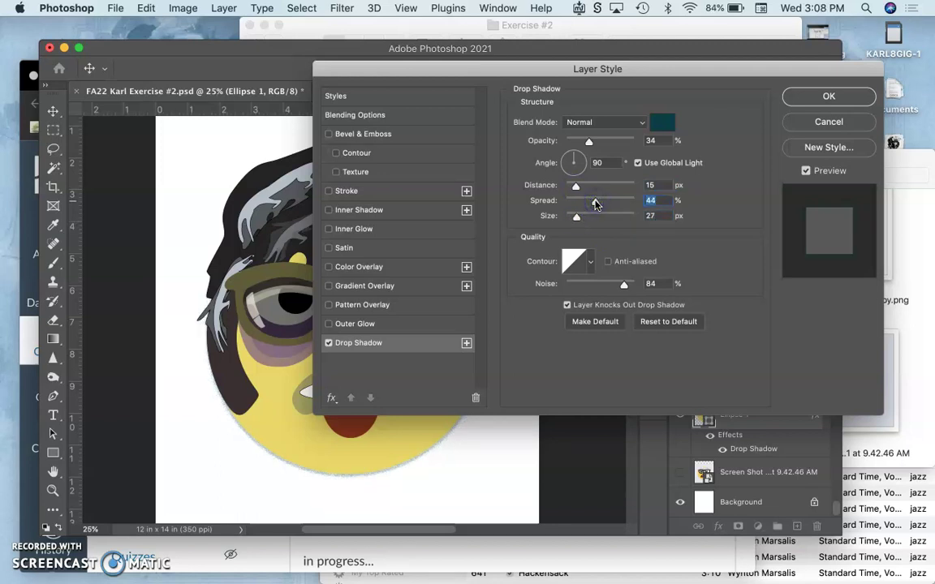
Finish the drop shadow at 27% opacity, 9% spread, 136 px size and 72% noise
{"action": "left_click_drag", "start_coordinate": [596, 203], "coordinate": [572, 189]}
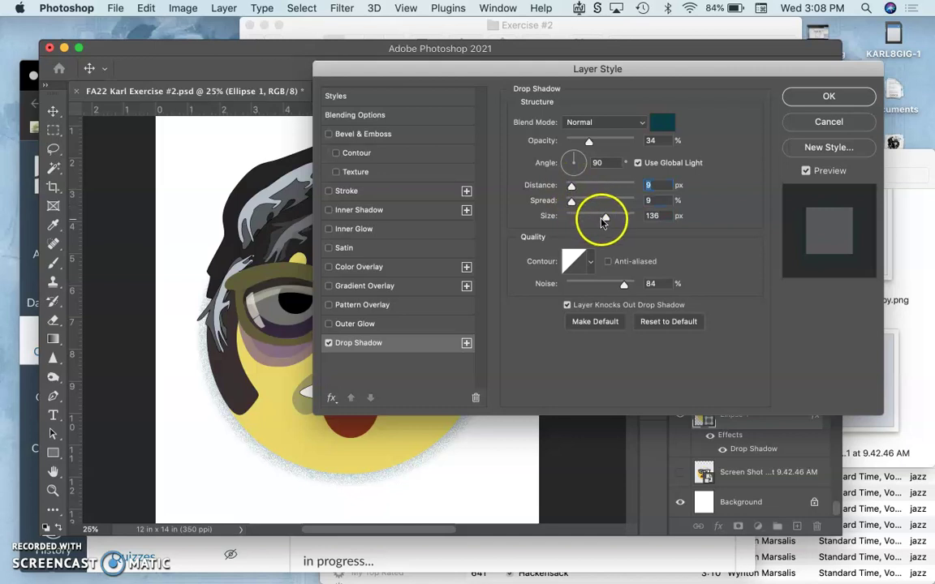
{"action": "left_click_drag", "start_coordinate": [578, 145], "coordinate": [576, 143]}
{"action": "left_click_drag", "start_coordinate": [627, 286], "coordinate": [636, 285]}
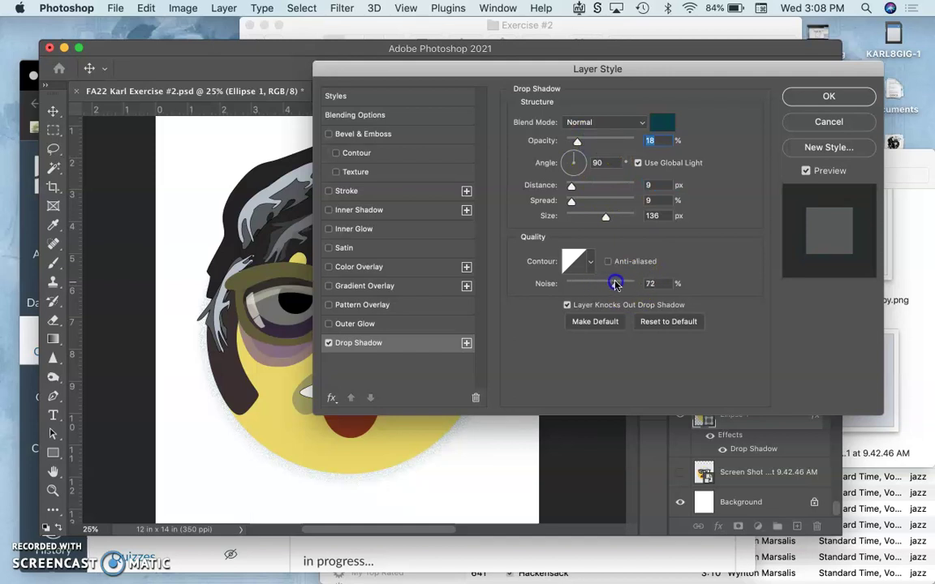
{"action": "left_click_drag", "start_coordinate": [577, 141], "coordinate": [584, 143]}
{"action": "left_click", "coordinate": [828, 95]}
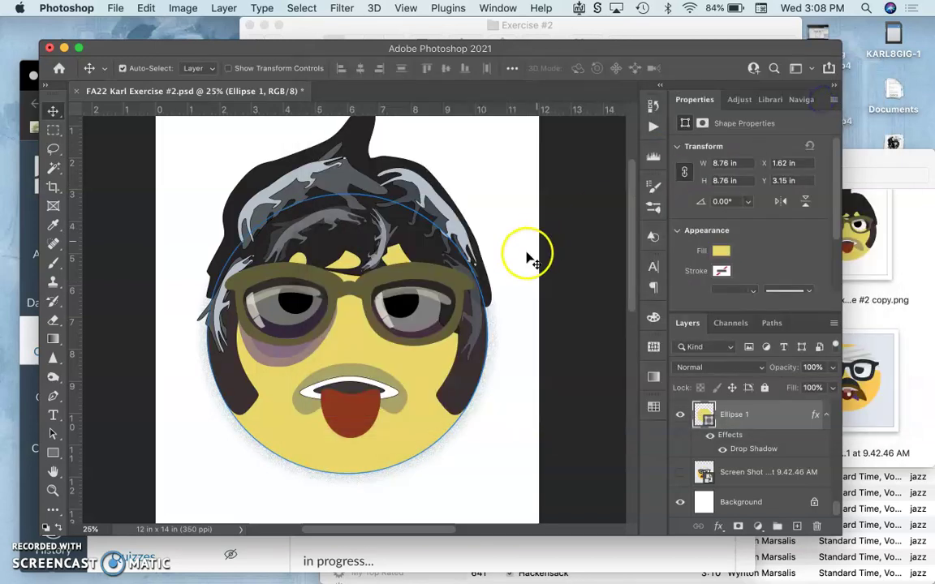
Hide the face's path outline and enable a Gradient Overlay on the face circle
{"action": "left_click", "coordinate": [424, 373]}
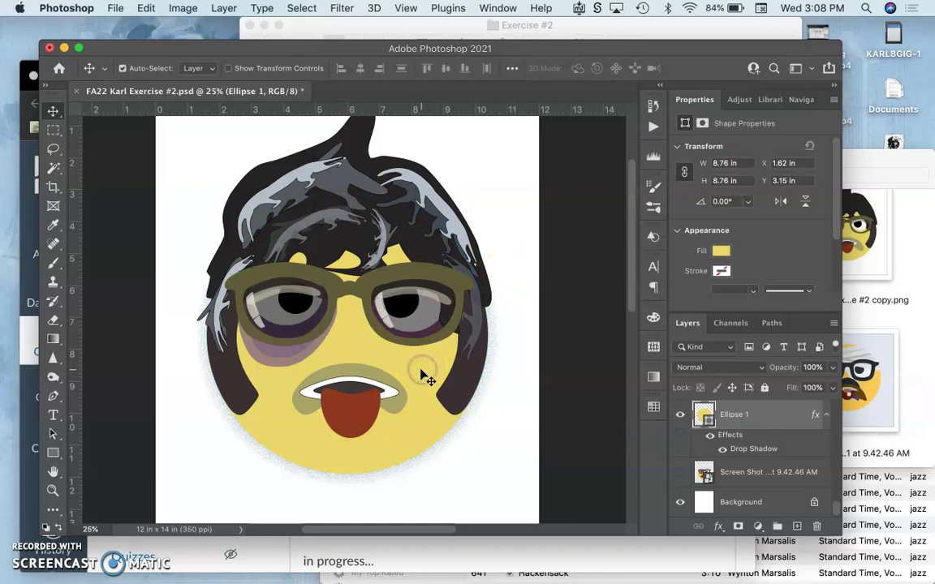
{"action": "double_click", "coordinate": [729, 436]}
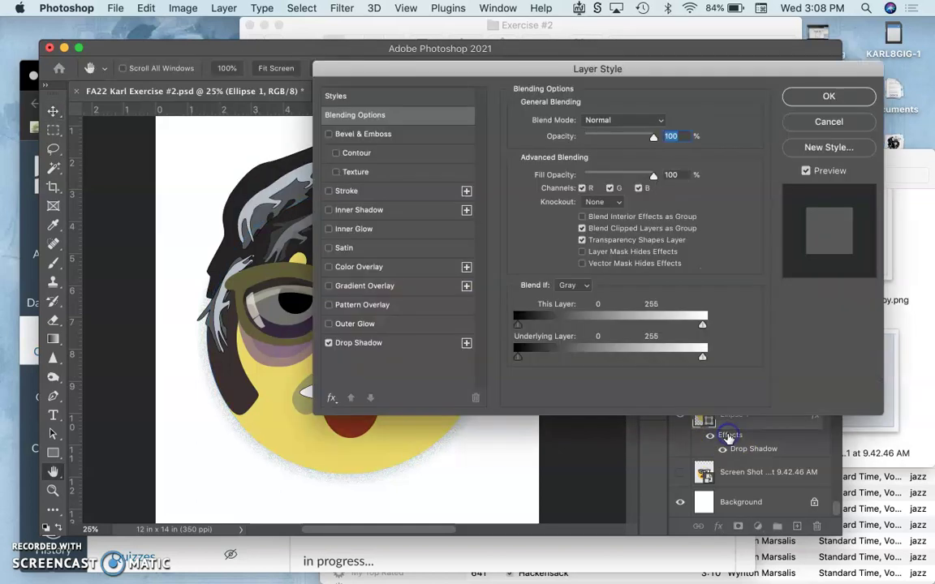
{"action": "left_click_drag", "start_coordinate": [439, 72], "coordinate": [490, 61]}
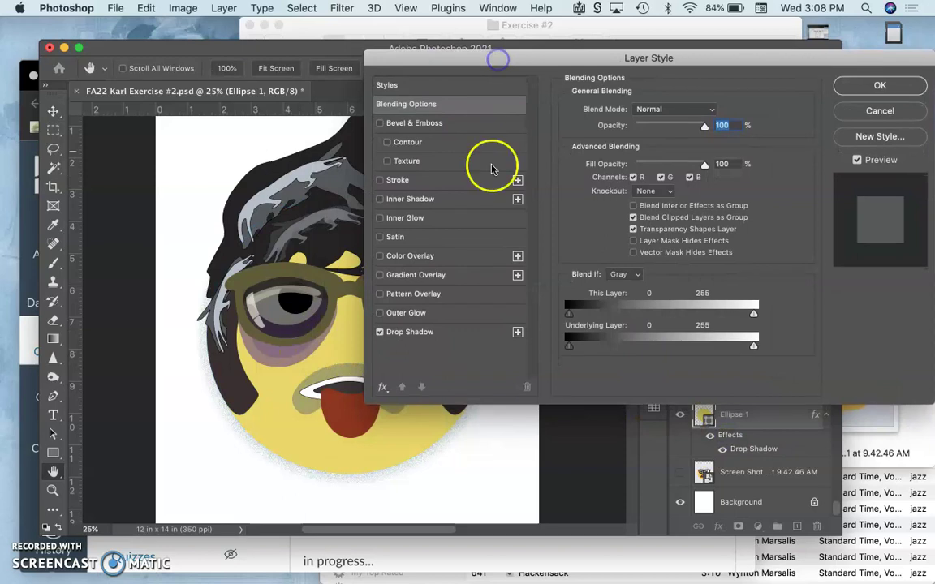
{"action": "left_click", "coordinate": [380, 275]}
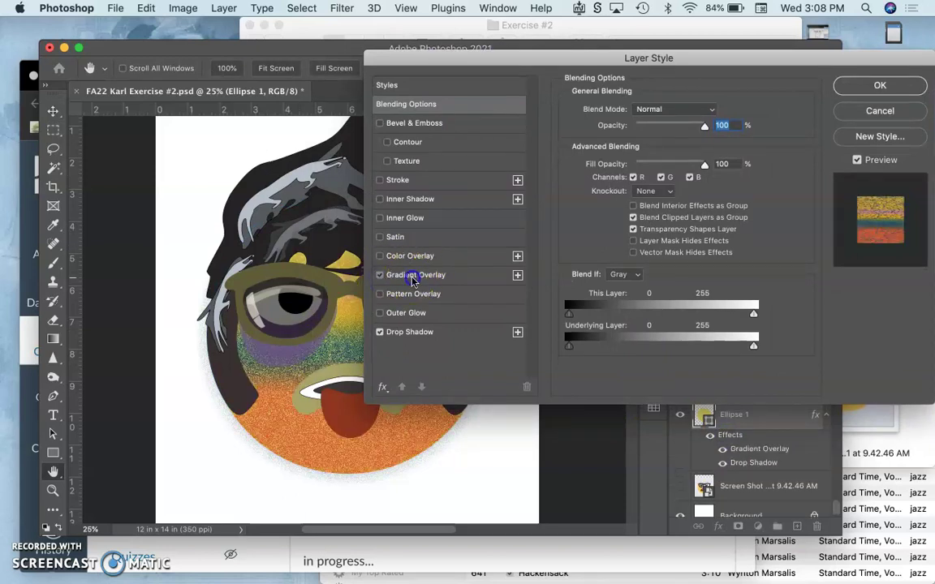
{"action": "left_click", "coordinate": [414, 278]}
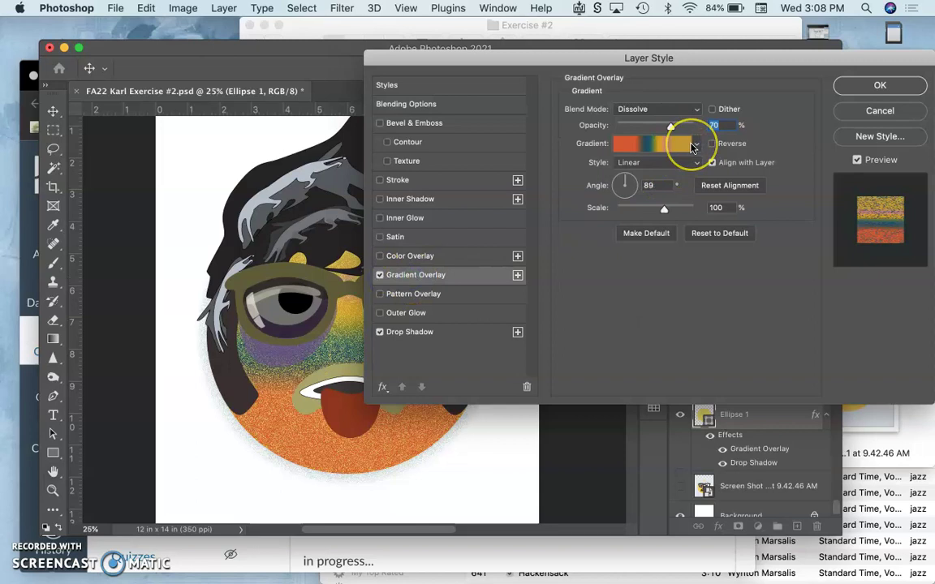
Make the gradient overlay radial and reversed, and fade its opacity to 13%
{"action": "left_click", "coordinate": [672, 163]}
{"action": "left_click", "coordinate": [668, 172]}
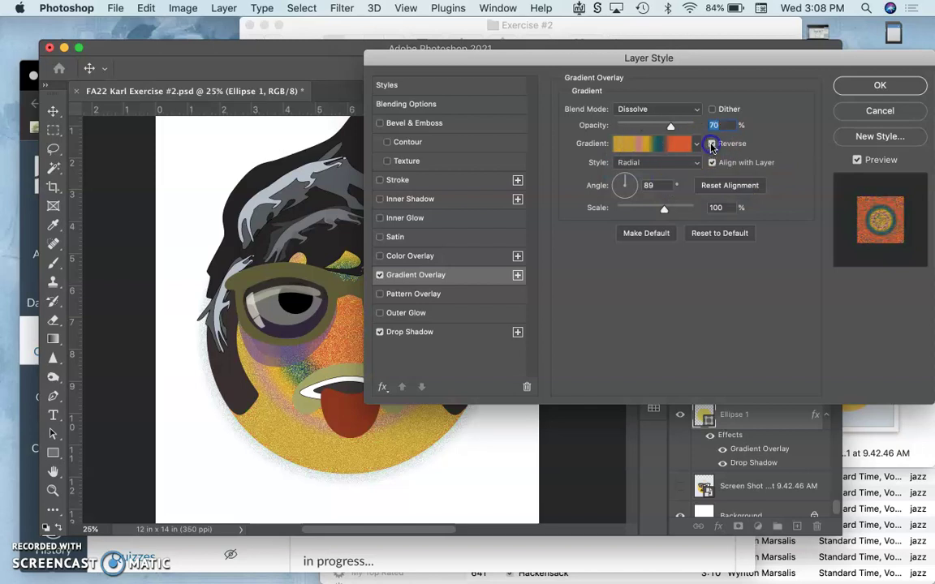
{"action": "left_click", "coordinate": [711, 144]}
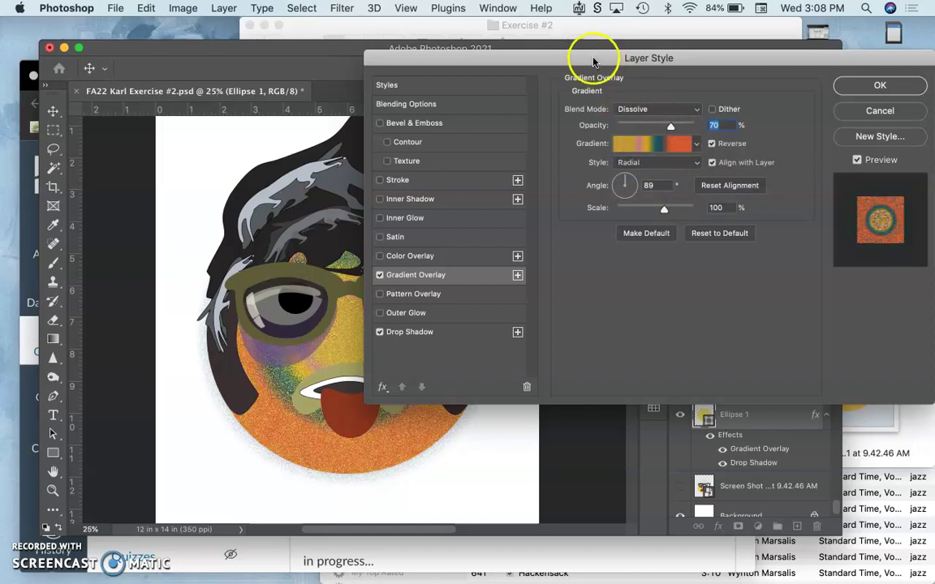
{"action": "left_click_drag", "start_coordinate": [589, 59], "coordinate": [559, 106]}
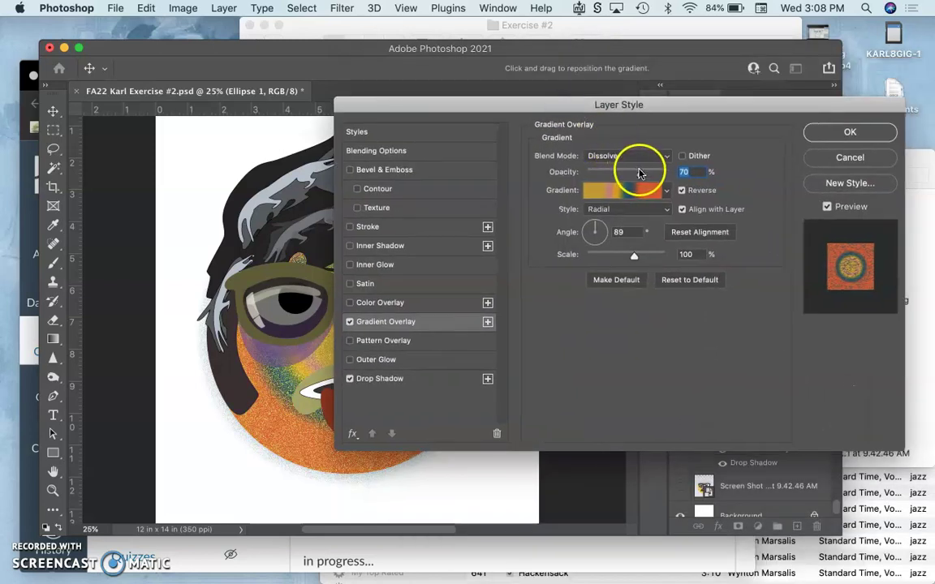
{"action": "left_click_drag", "start_coordinate": [641, 175], "coordinate": [599, 178]}
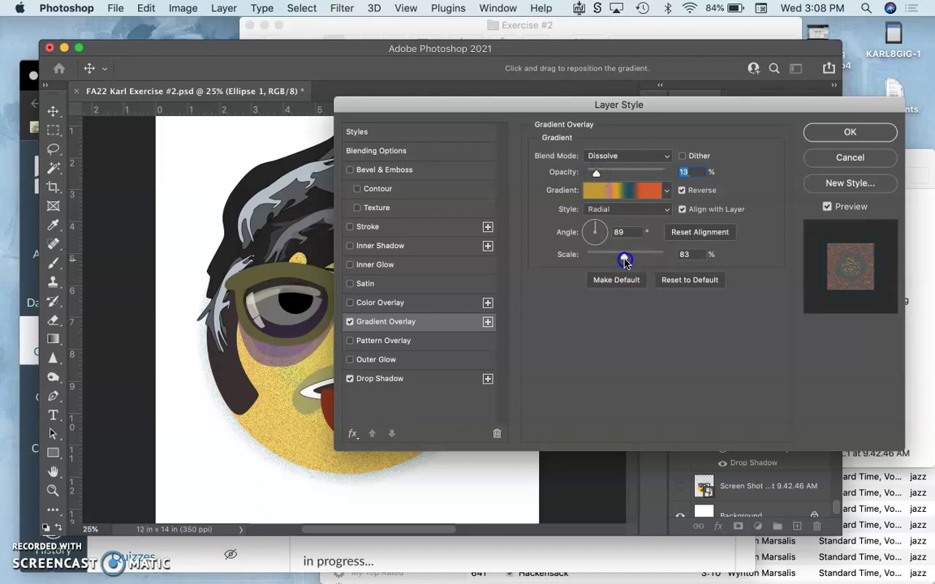
Set the overlay blend mode to Dissolve and zoom in to inspect the speckled texture
{"action": "left_click_drag", "start_coordinate": [620, 105], "coordinate": [740, 115]}
{"action": "left_click", "coordinate": [744, 157]}
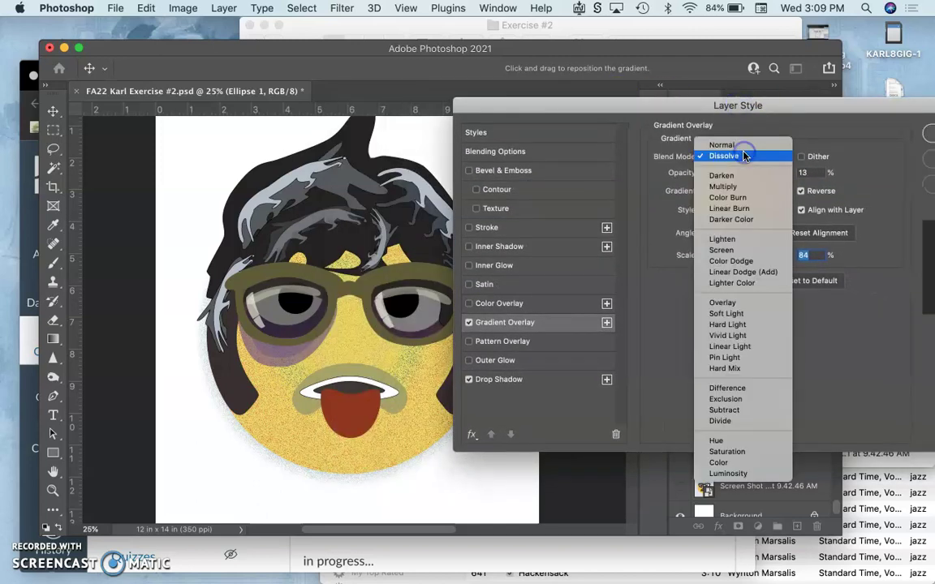
{"action": "left_click", "coordinate": [721, 145]}
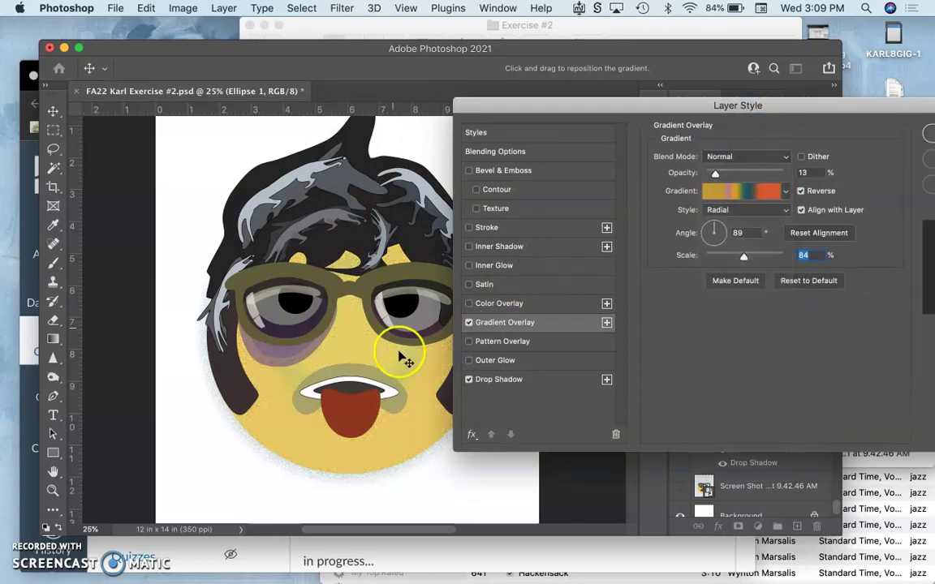
{"action": "left_click", "coordinate": [785, 157]}
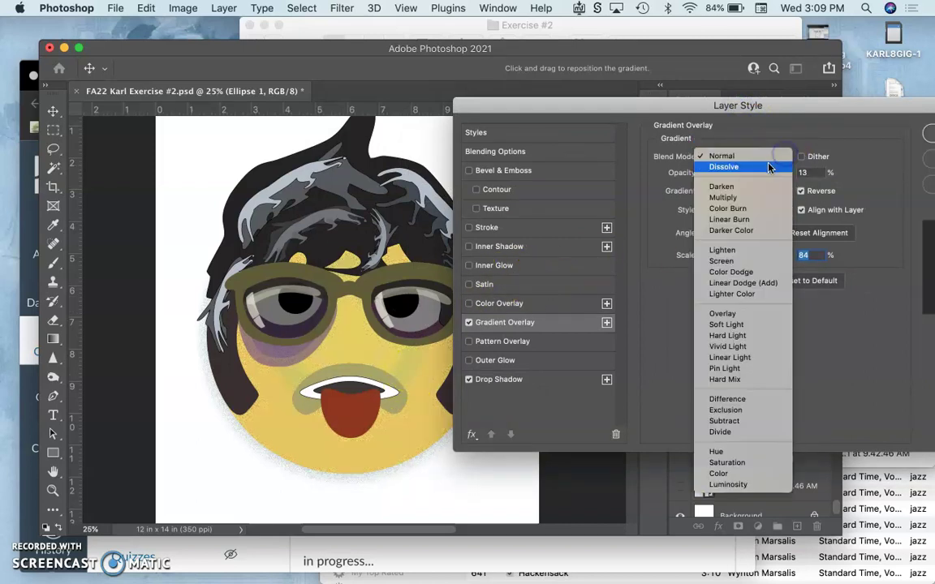
{"action": "left_click", "coordinate": [723, 167]}
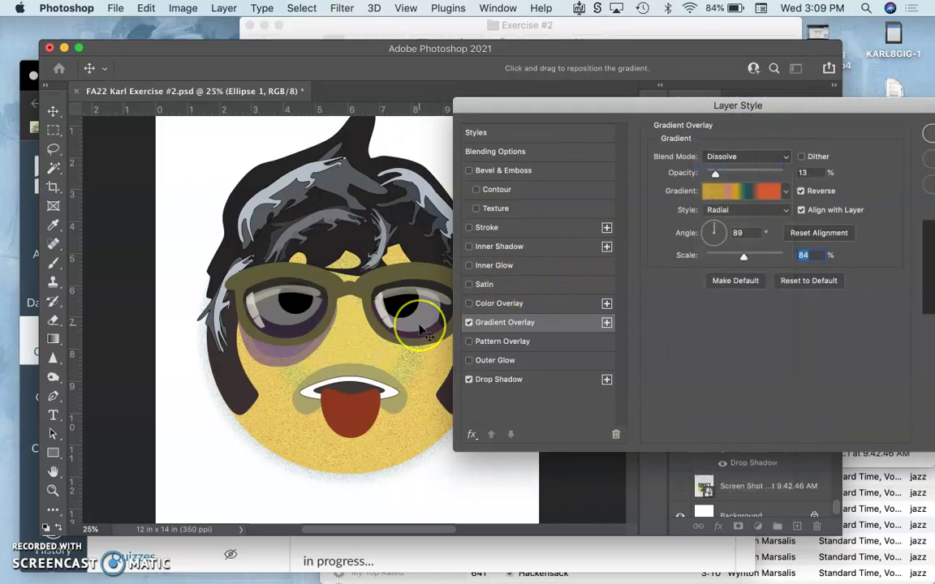
{"action": "left_click_drag", "start_coordinate": [421, 330], "coordinate": [421, 330]}
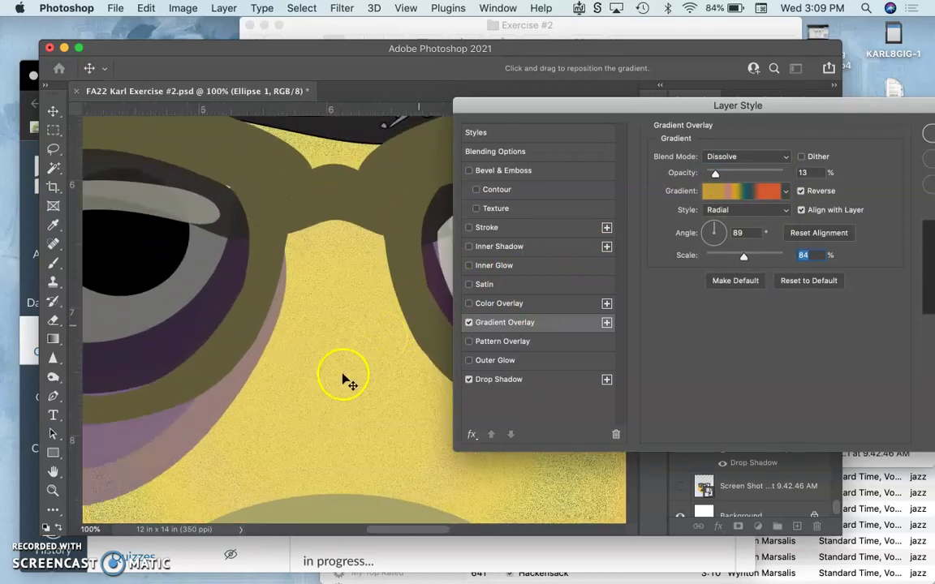
{"action": "scroll", "coordinate": [342, 381], "scroll_direction": "down", "scroll_amount": 10}
{"action": "scroll", "coordinate": [342, 382], "scroll_direction": "left", "scroll_amount": 5}
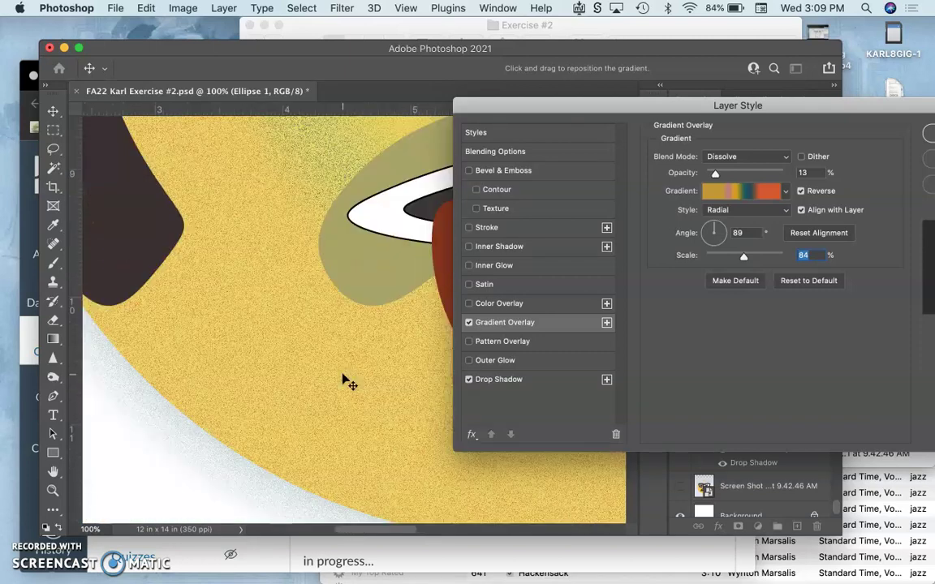
{"action": "scroll", "coordinate": [308, 375], "scroll_direction": "up", "scroll_amount": 3}
{"action": "scroll", "coordinate": [308, 376], "scroll_direction": "left", "scroll_amount": 5}
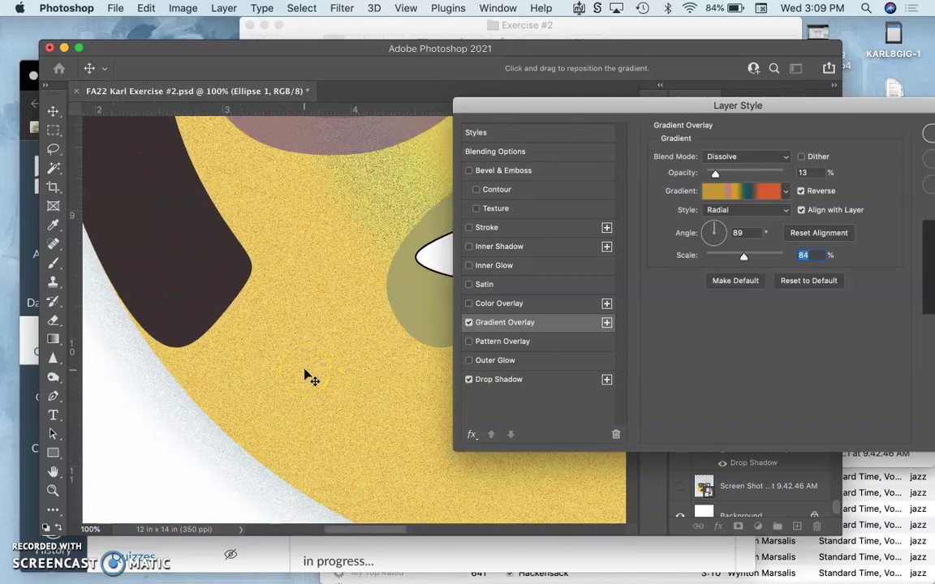
{"action": "scroll", "coordinate": [312, 380], "scroll_direction": "down", "scroll_amount": 6}
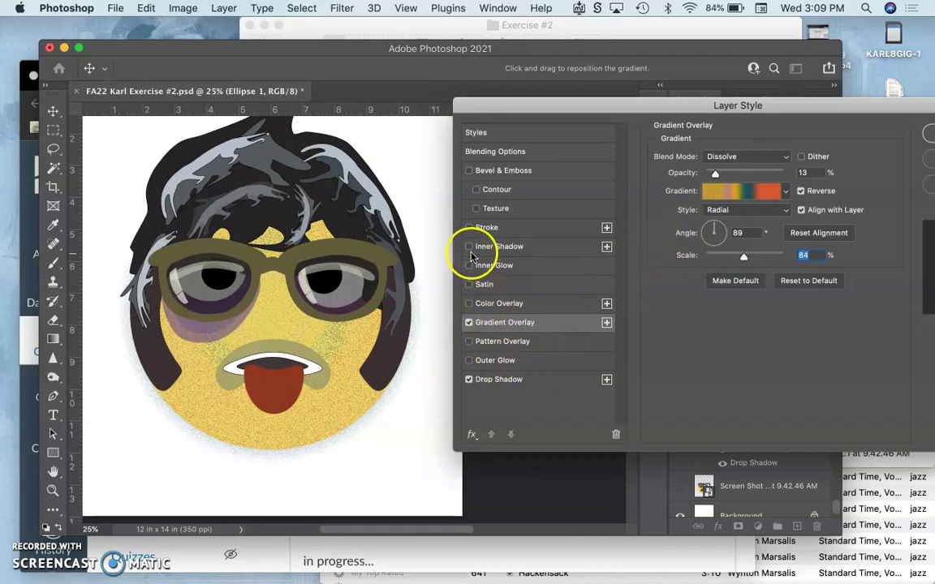
Enable an inner shadow on the face and set its colour to dark brown
{"action": "left_click", "coordinate": [469, 248]}
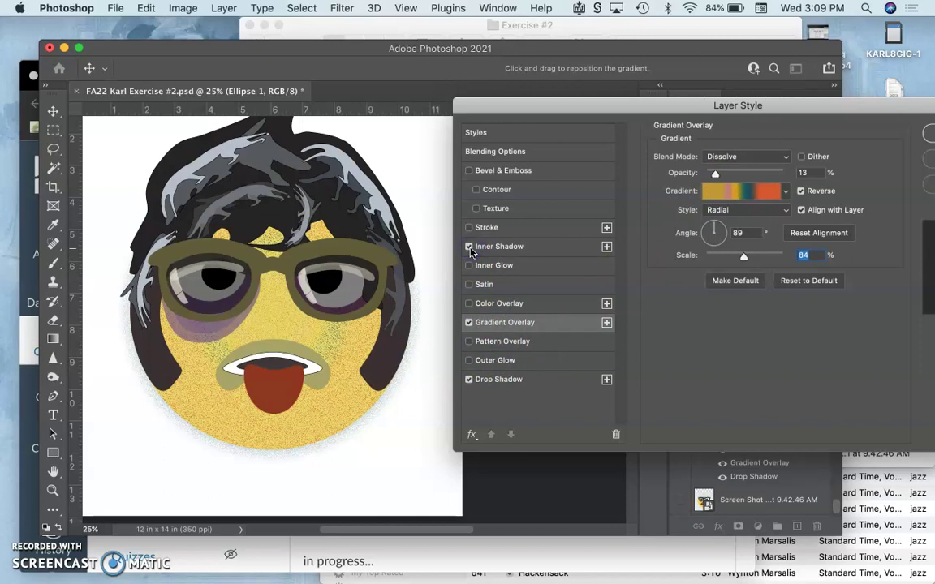
{"action": "left_click", "coordinate": [493, 254]}
{"action": "left_click", "coordinate": [470, 246]}
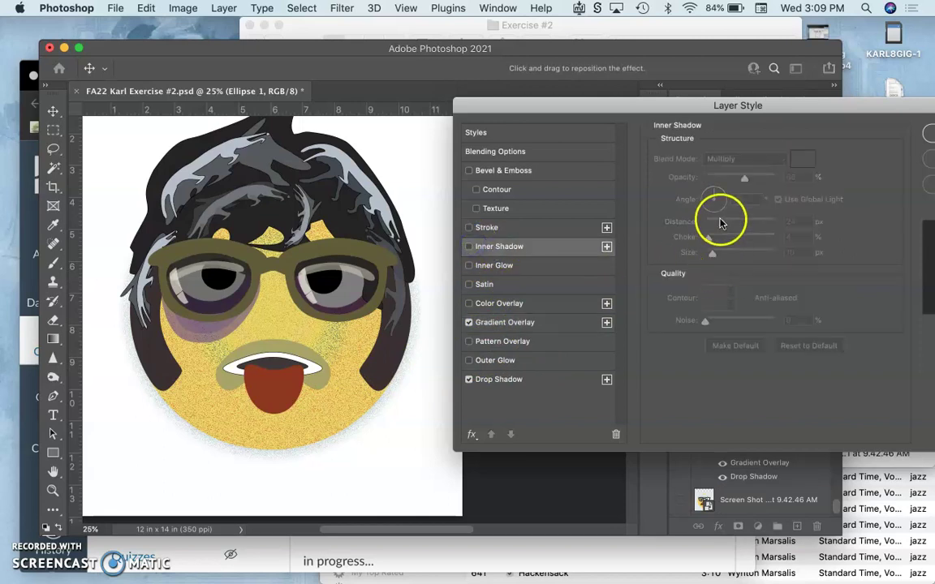
{"action": "left_click", "coordinate": [469, 247]}
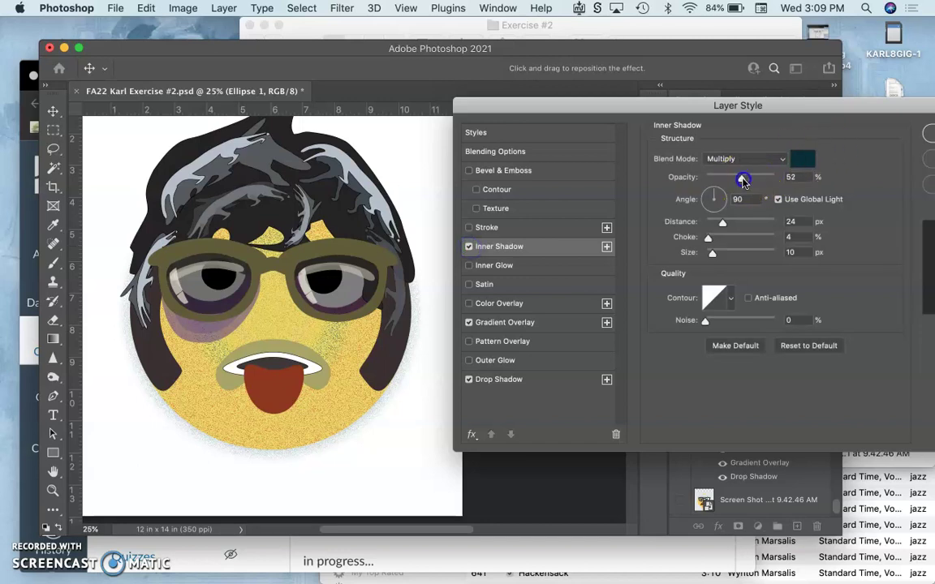
{"action": "left_click", "coordinate": [792, 155]}
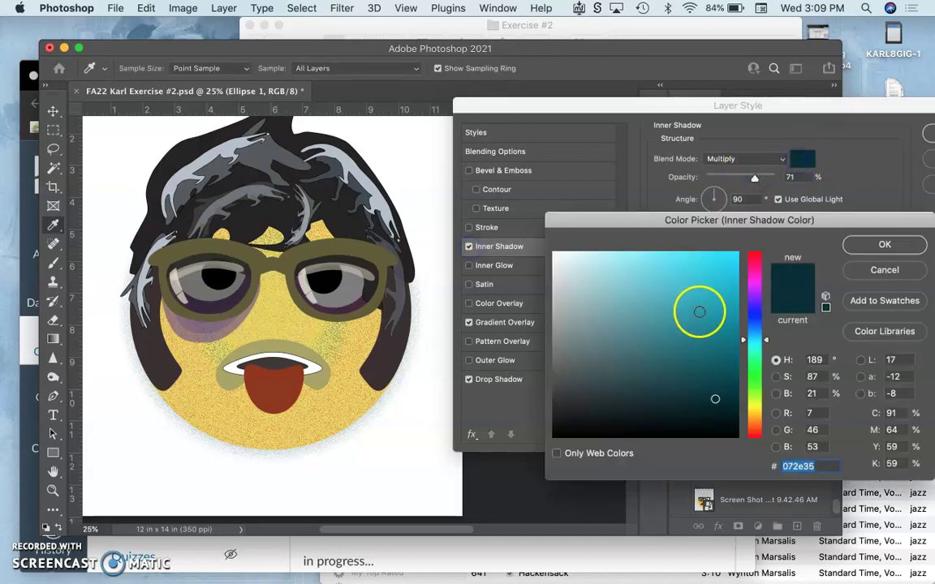
{"action": "left_click", "coordinate": [755, 394]}
{"action": "left_click", "coordinate": [707, 378]}
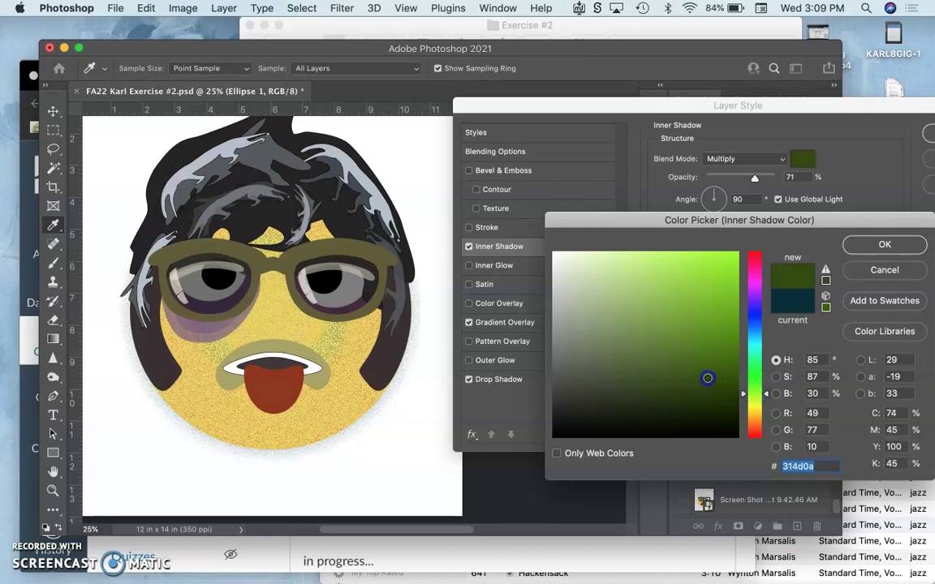
{"action": "left_click_drag", "start_coordinate": [749, 403], "coordinate": [750, 413]}
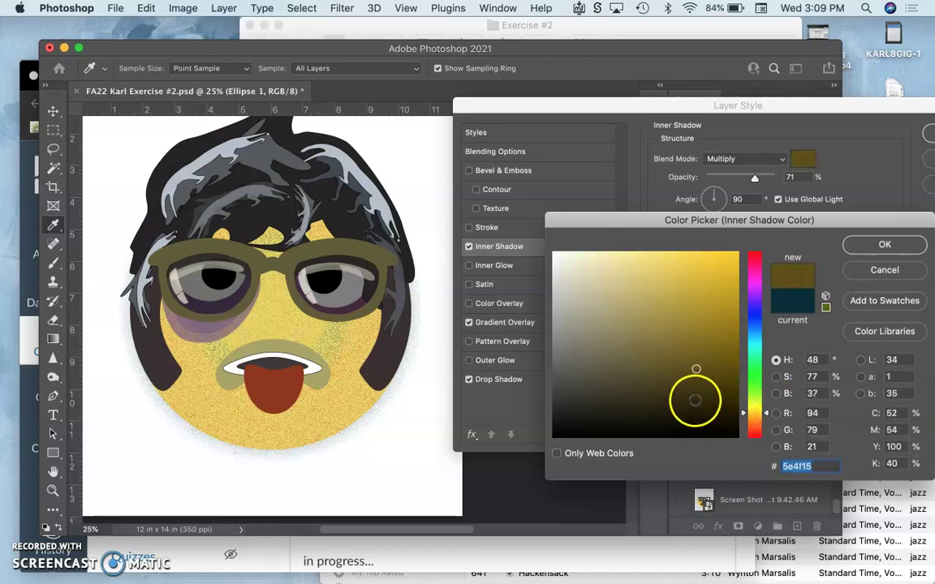
{"action": "left_click", "coordinate": [695, 399]}
{"action": "left_click", "coordinate": [883, 246]}
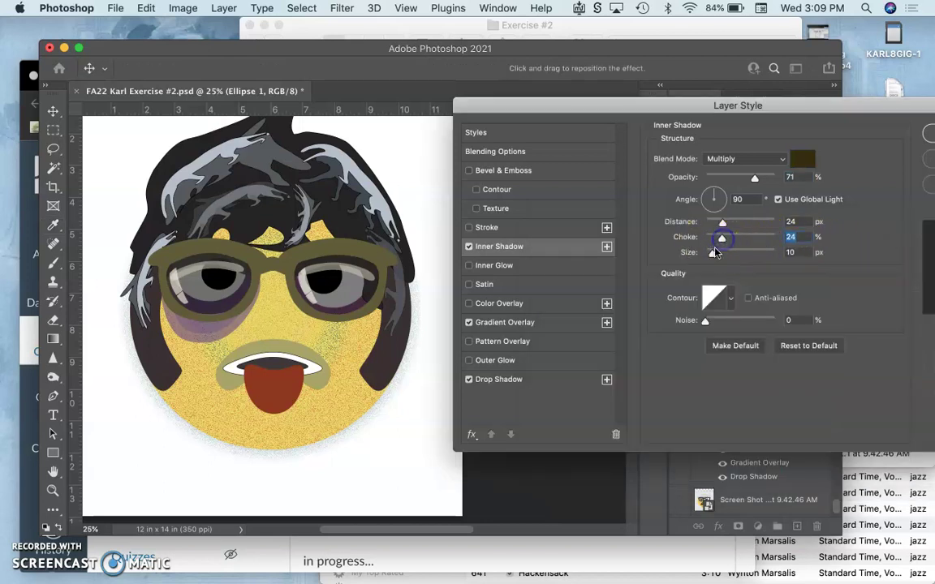
Set the inner shadow to 120 px size, 41% noise, 73 px distance, 25% choke, and apply
{"action": "left_click_drag", "start_coordinate": [742, 258], "coordinate": [743, 259]}
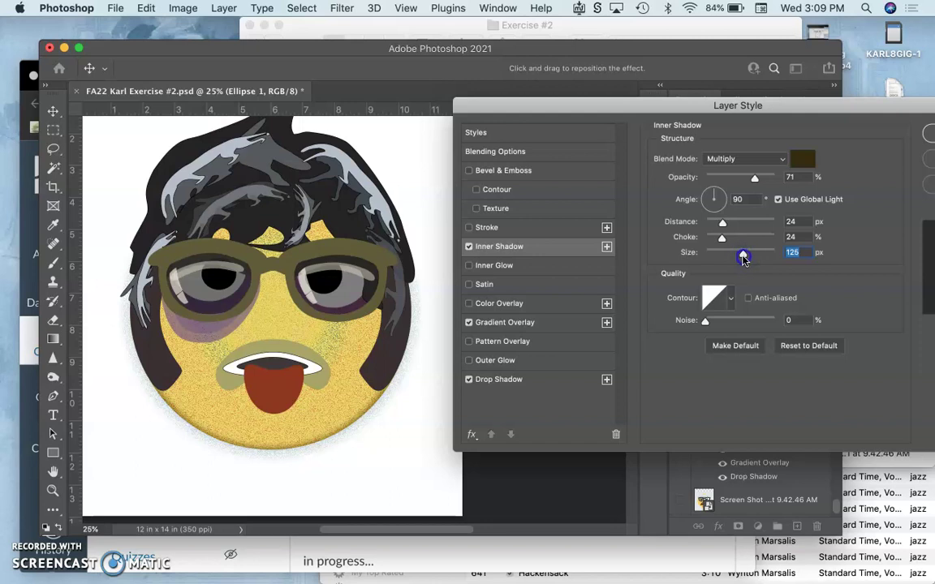
{"action": "left_click_drag", "start_coordinate": [714, 324], "coordinate": [733, 322]}
{"action": "left_click", "coordinate": [722, 225]}
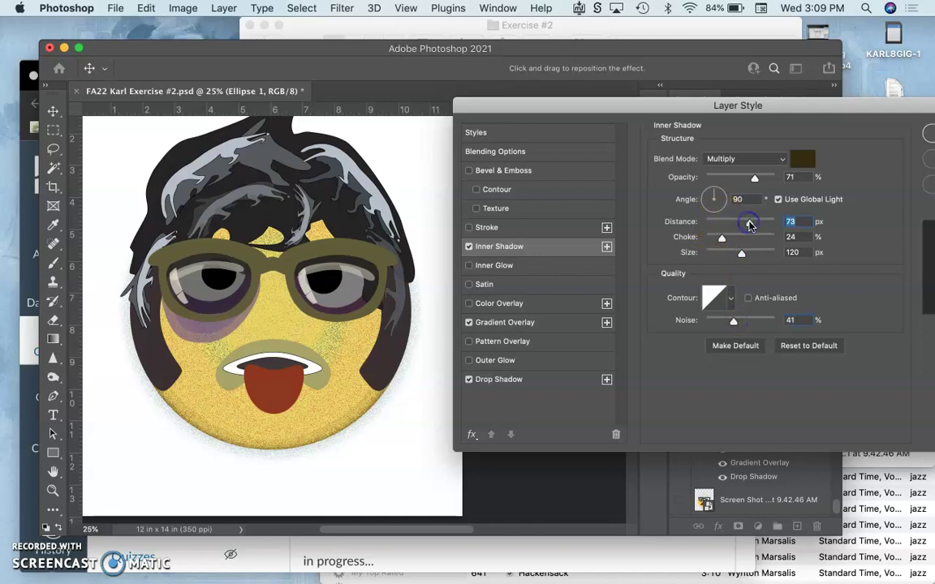
{"action": "left_click_drag", "start_coordinate": [749, 225], "coordinate": [751, 227]}
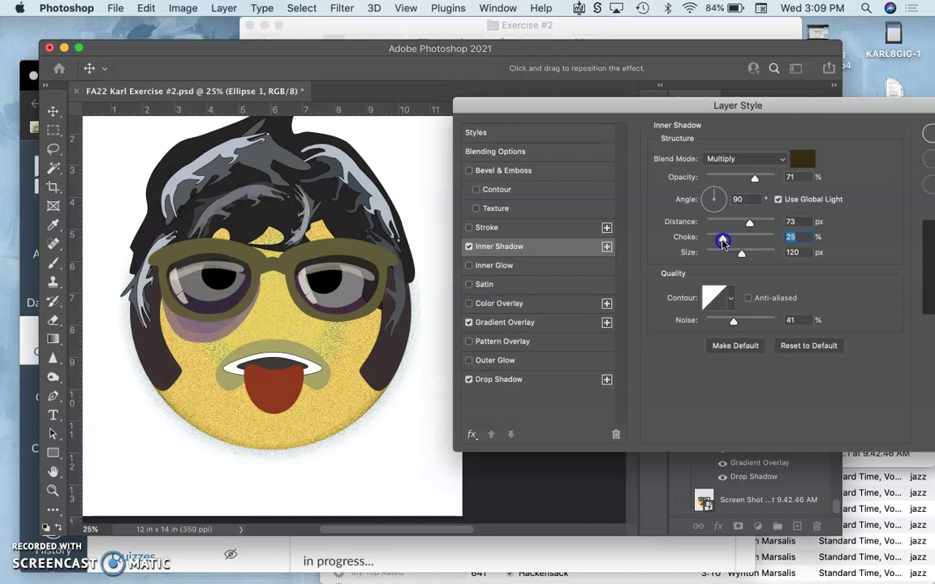
{"action": "left_click_drag", "start_coordinate": [723, 244], "coordinate": [723, 241]}
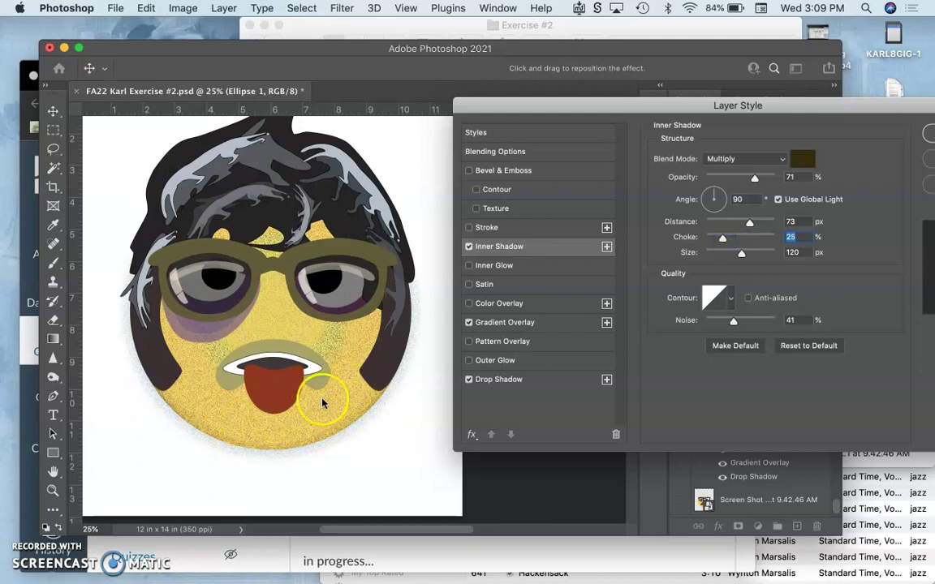
{"action": "left_click", "coordinate": [930, 136]}
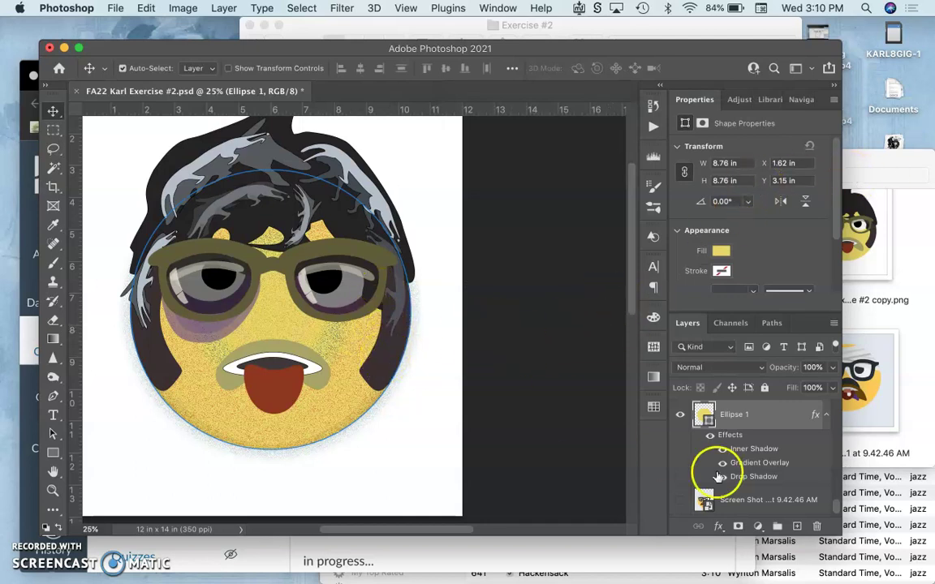
Copy the layer style of the face circle Ellipse 1
{"action": "key", "text": "super+j"}
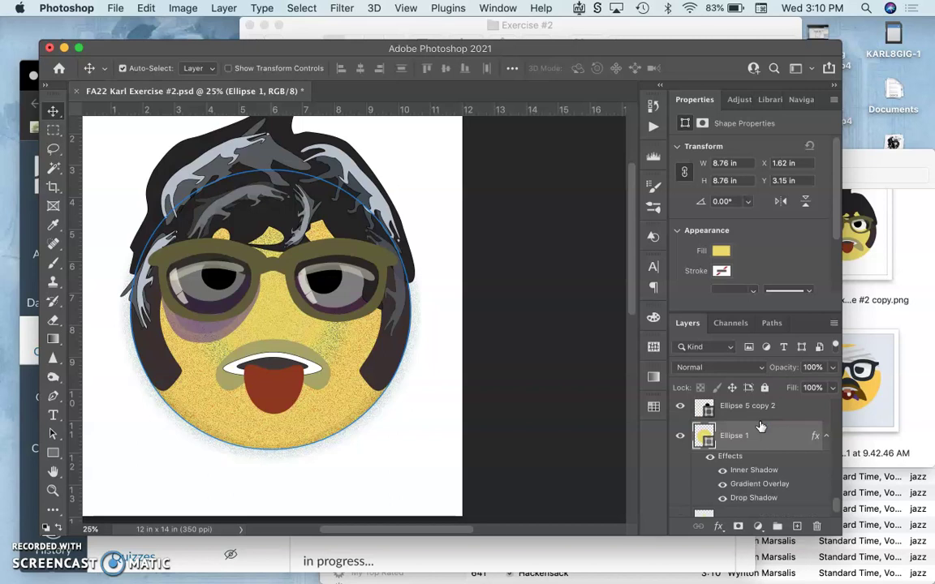
{"action": "right_click", "coordinate": [748, 457]}
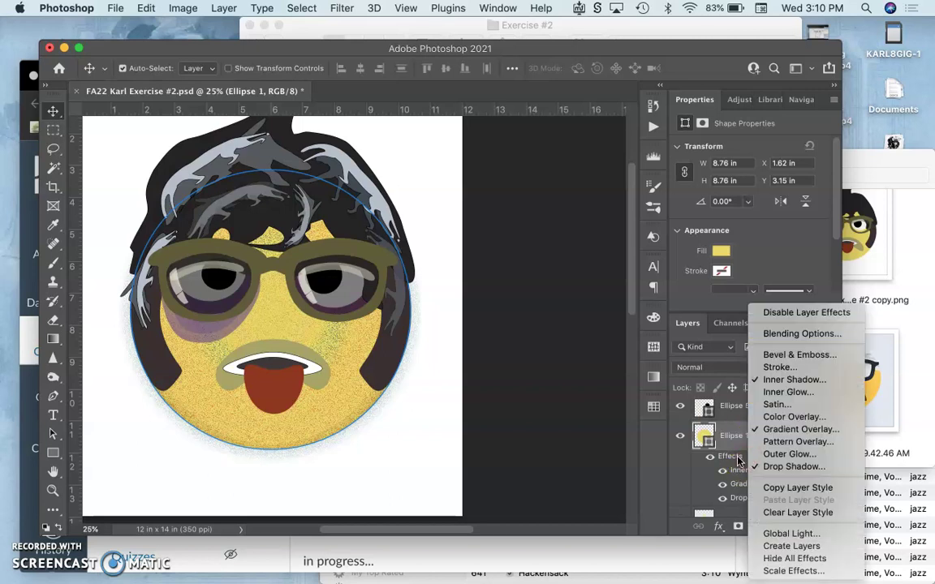
{"action": "left_click", "coordinate": [773, 489]}
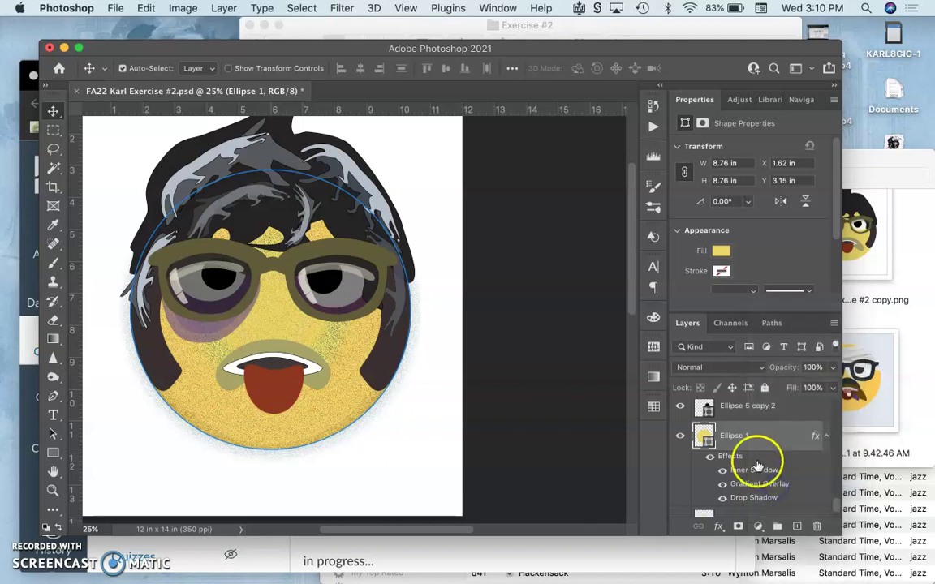
Paste the face's style onto the hair piece Ellipse 1 copy 14, then deselect it
{"action": "left_click", "coordinate": [381, 367]}
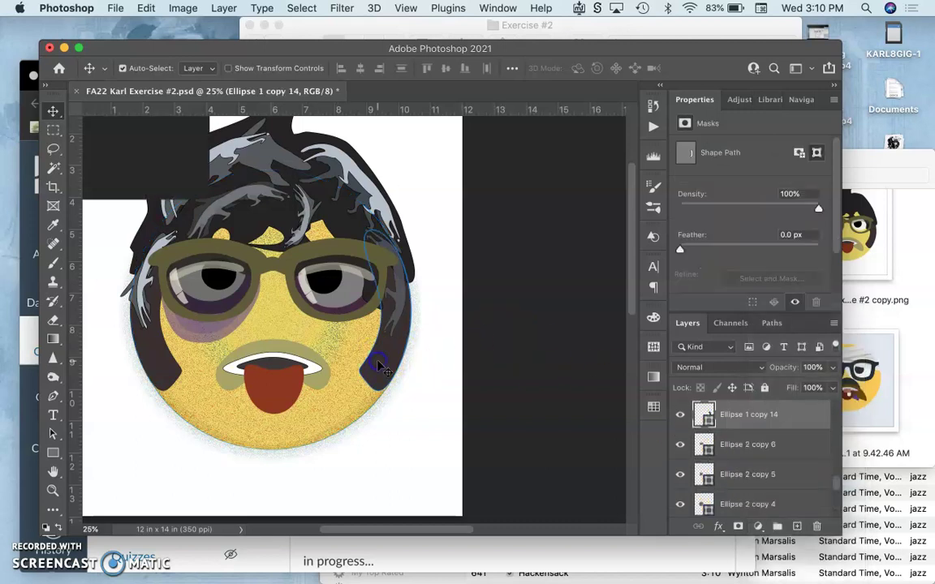
{"action": "right_click", "coordinate": [743, 417]}
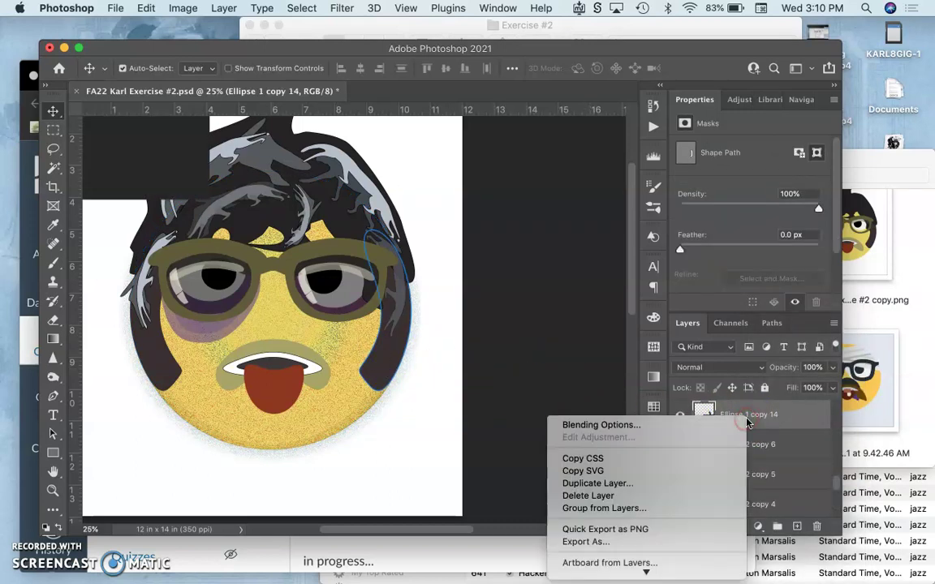
{"action": "mouse_move", "coordinate": [657, 568]}
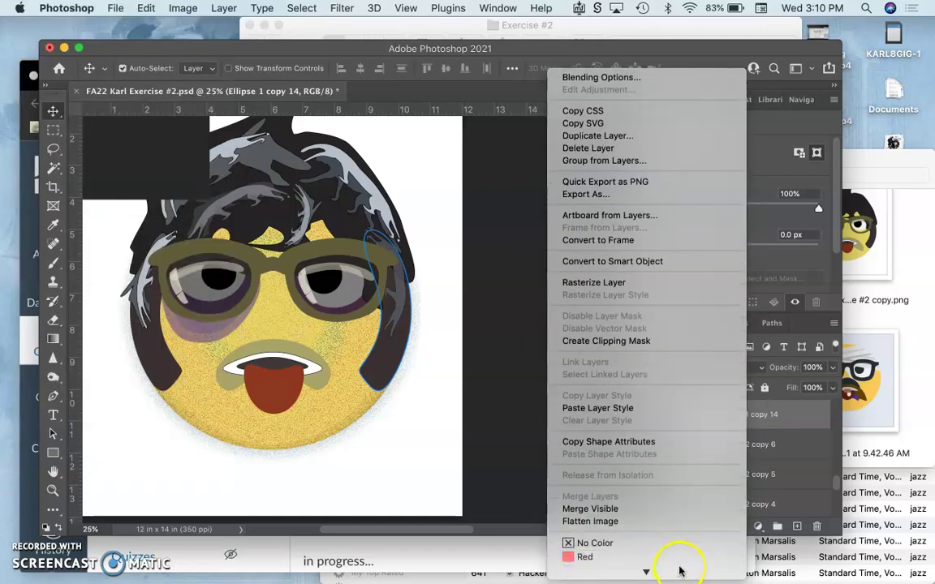
{"action": "left_click", "coordinate": [653, 409]}
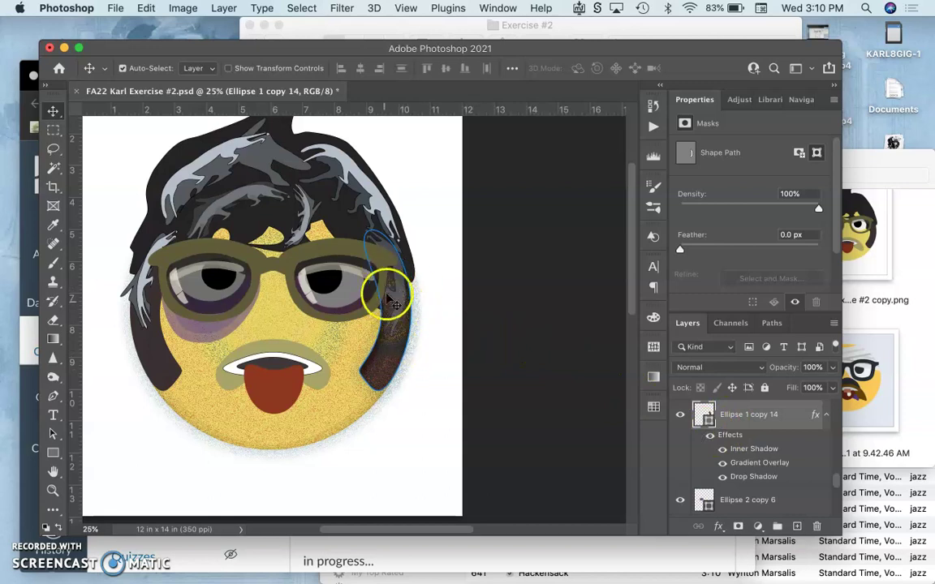
{"action": "left_click", "coordinate": [430, 353]}
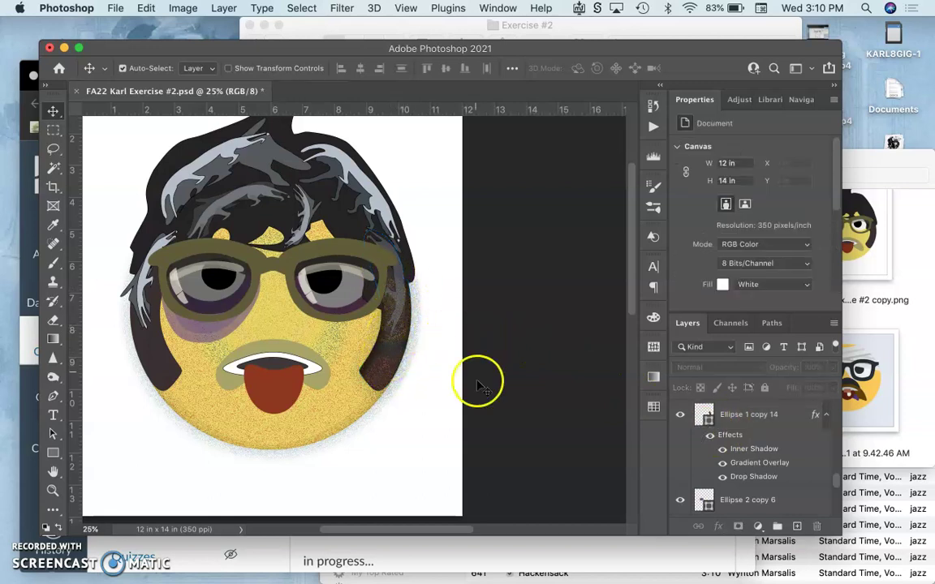
Hide the gradient overlay and drop shadow on Ellipse 1 copy 14, zoomed to 100%
{"action": "left_click", "coordinate": [723, 464]}
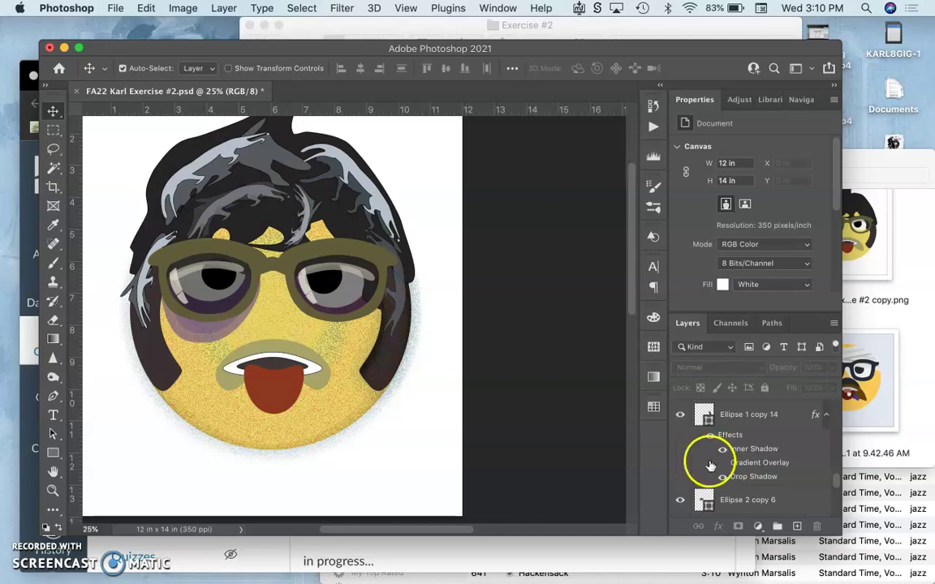
{"action": "key", "text": "super+equal"}
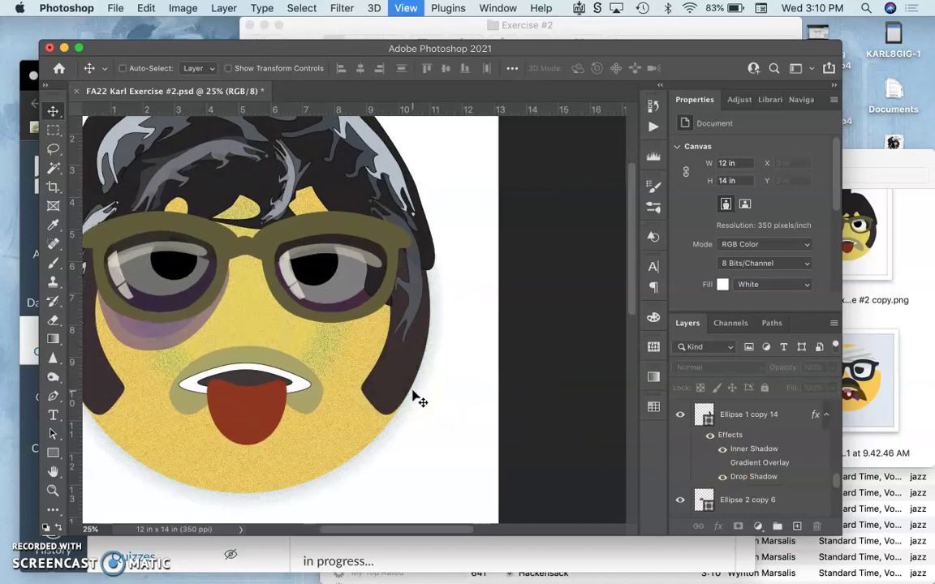
{"action": "key", "text": "super+equal"}
{"action": "key", "text": "super+equal"}
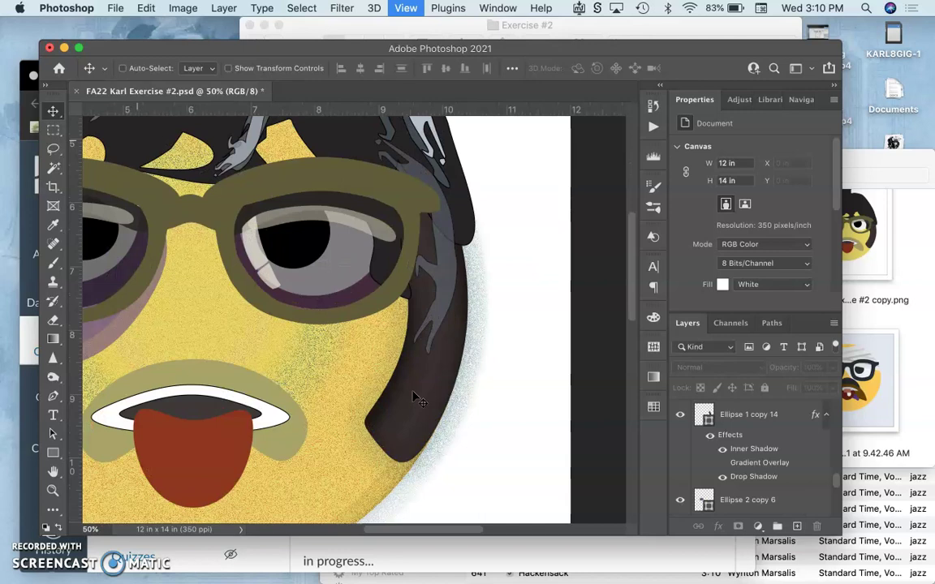
{"action": "key", "text": "super+equal"}
{"action": "key", "text": "super+equal"}
{"action": "scroll", "coordinate": [381, 406], "scroll_direction": "down", "scroll_amount": 3}
{"action": "scroll", "coordinate": [381, 406], "scroll_direction": "right", "scroll_amount": 2}
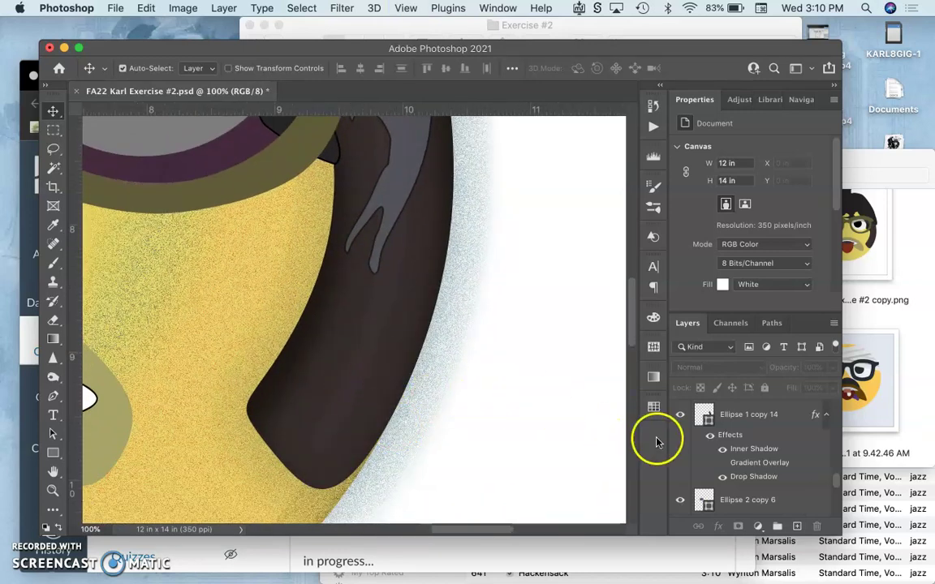
{"action": "left_click", "coordinate": [722, 479]}
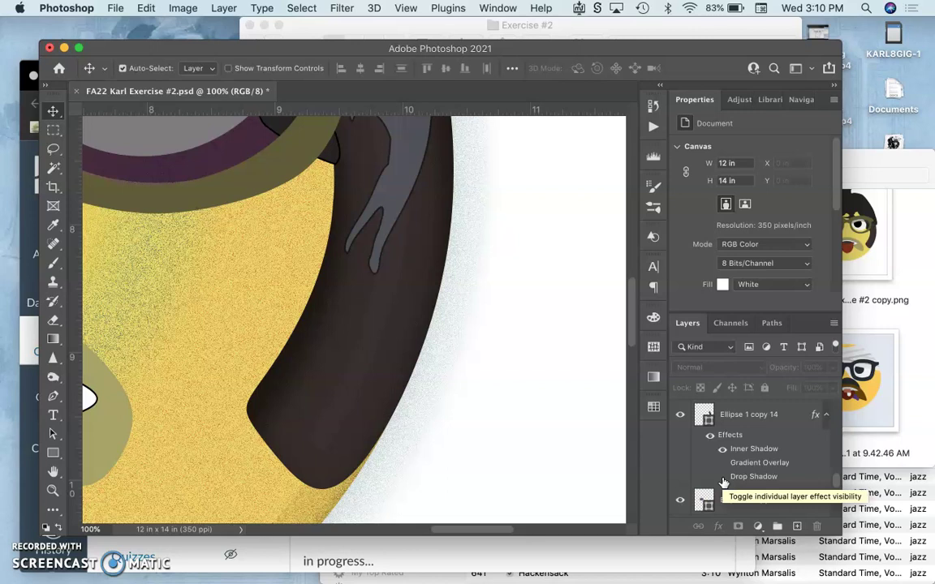
Compare the hair piece with its inner shadow toggled, then select the Inner Shadow effect
{"action": "left_click", "coordinate": [722, 451]}
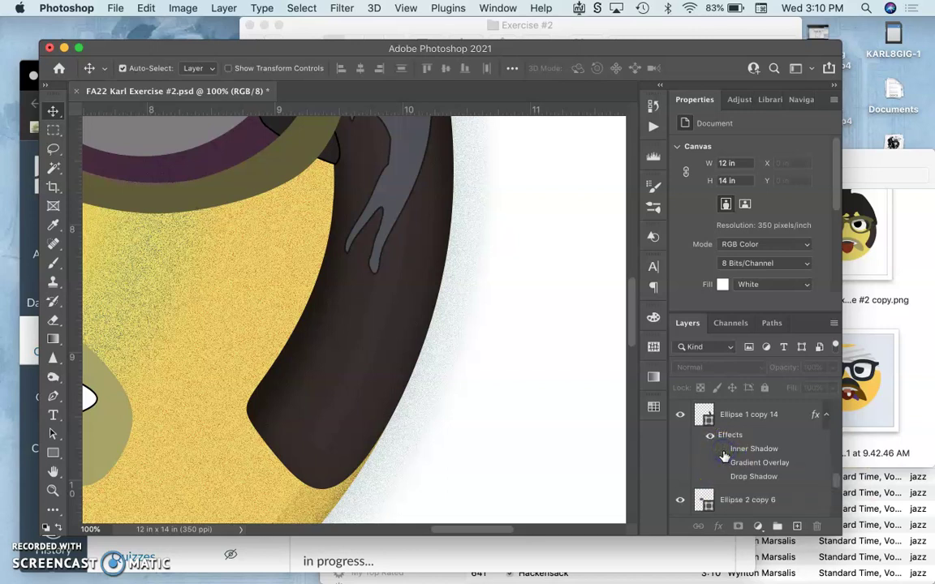
{"action": "left_click_drag", "start_coordinate": [373, 236], "coordinate": [366, 344]}
{"action": "scroll", "coordinate": [365, 344], "scroll_direction": "down", "scroll_amount": 5}
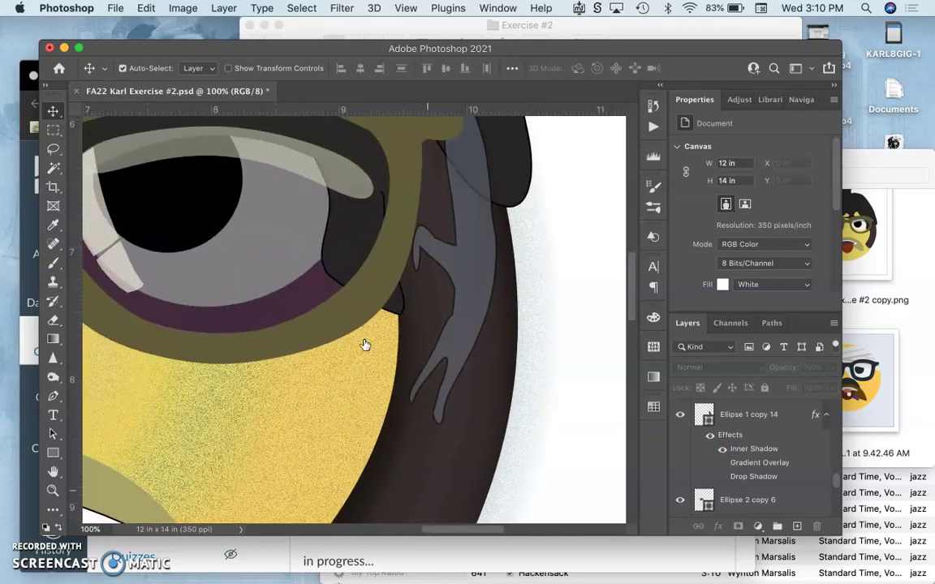
{"action": "left_click", "coordinate": [708, 392]}
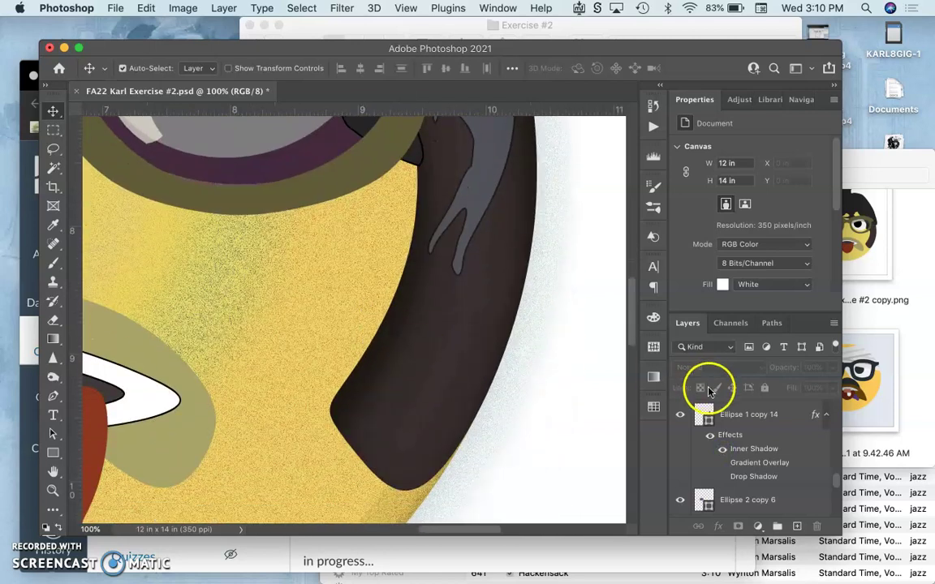
Change Ellipse 1 copy 14's inner shadow colour to dark navy #12213b
{"action": "double_click", "coordinate": [738, 449]}
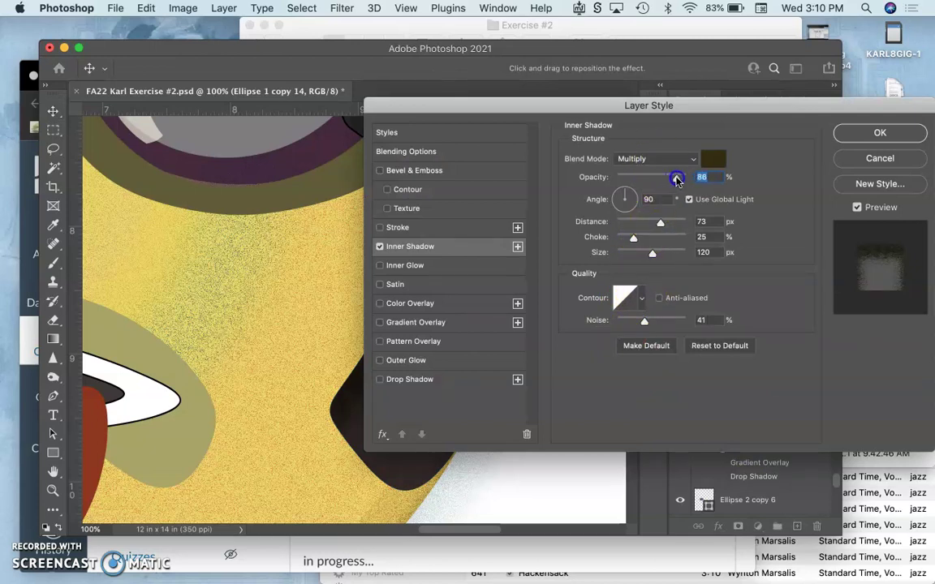
{"action": "left_click", "coordinate": [714, 160]}
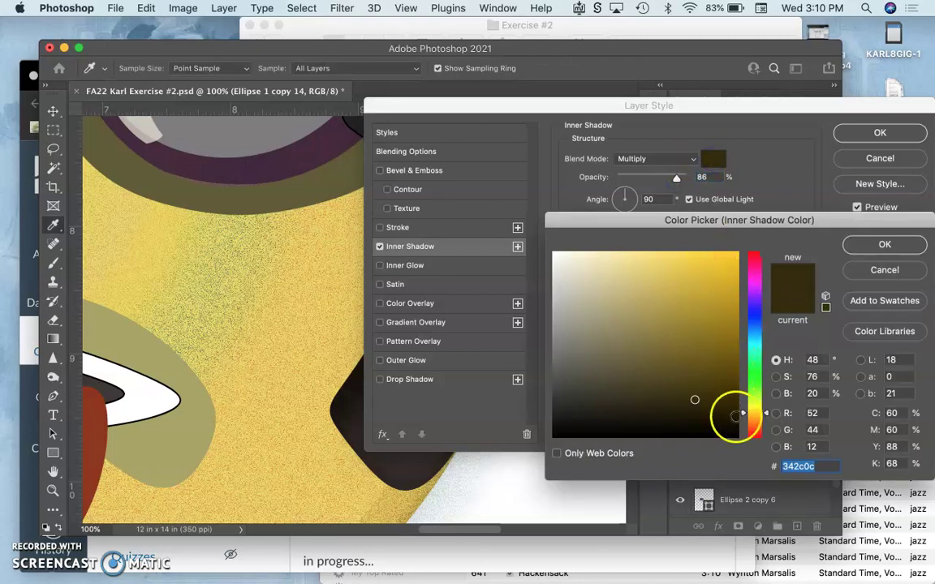
{"action": "left_click_drag", "start_coordinate": [740, 416], "coordinate": [755, 325]}
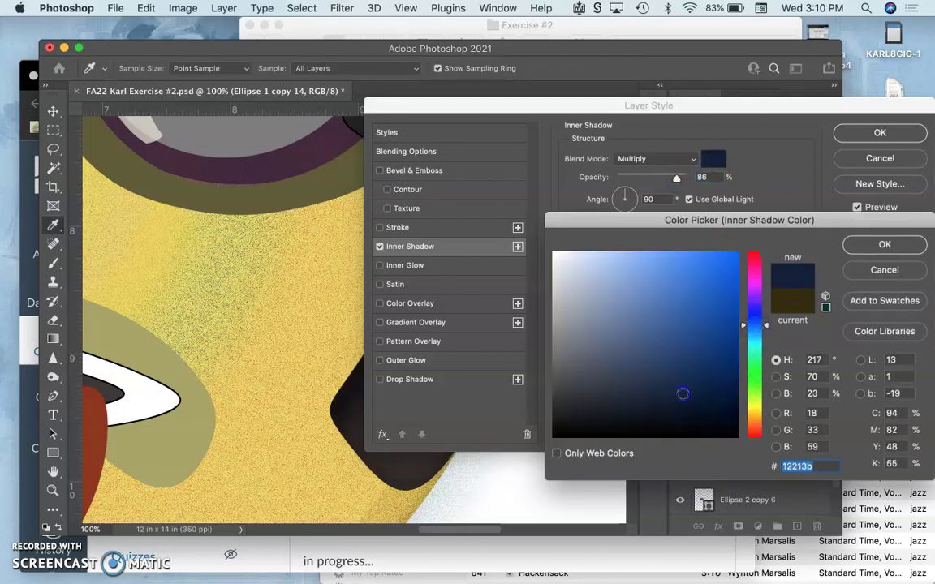
{"action": "left_click_drag", "start_coordinate": [514, 107], "coordinate": [665, 107]}
{"action": "left_click_drag", "start_coordinate": [751, 104], "coordinate": [497, 118]}
{"action": "left_click", "coordinate": [781, 143]}
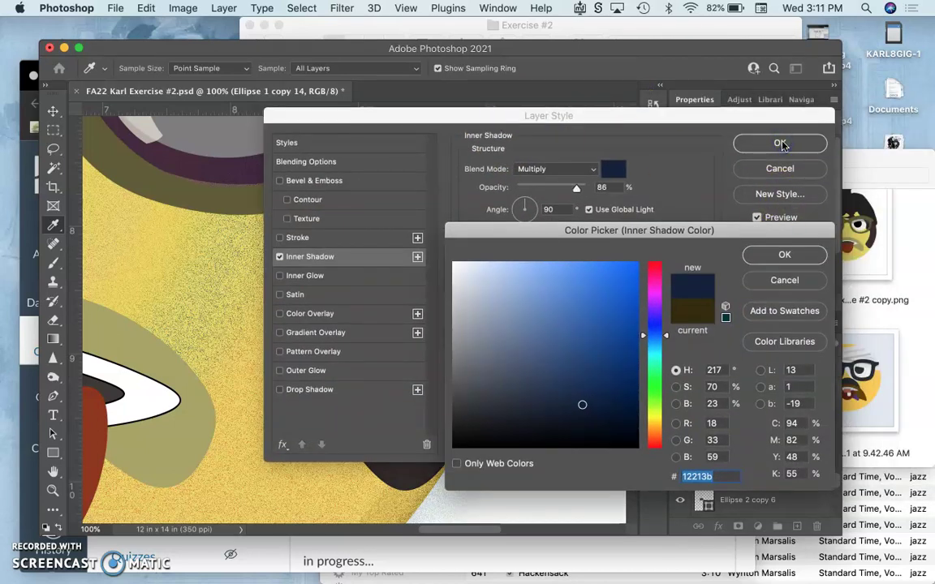
Confirm the navy inner shadow colour and turn on the Satin effect
{"action": "left_click", "coordinate": [782, 254]}
{"action": "left_click", "coordinate": [281, 297]}
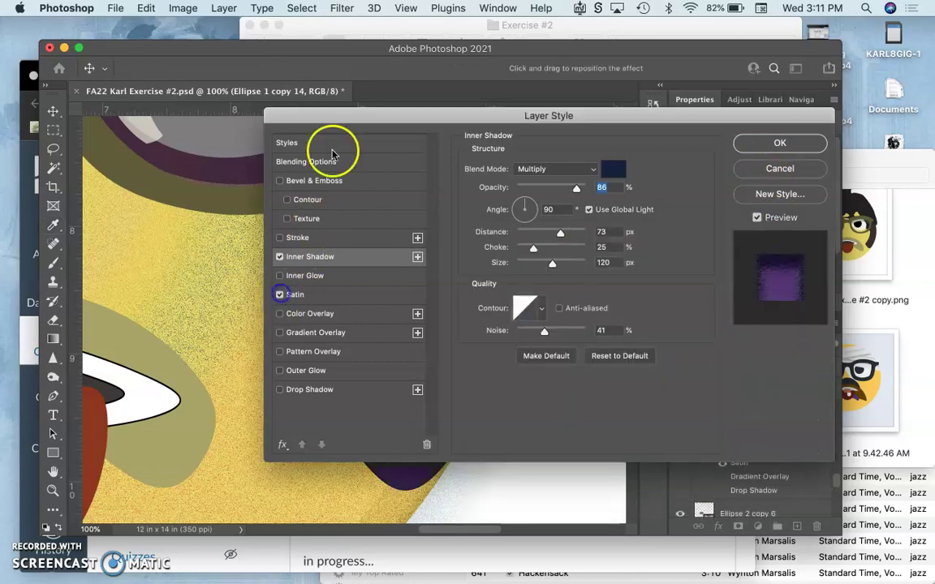
{"action": "left_click_drag", "start_coordinate": [357, 116], "coordinate": [547, 114]}
{"action": "left_click", "coordinate": [490, 293]}
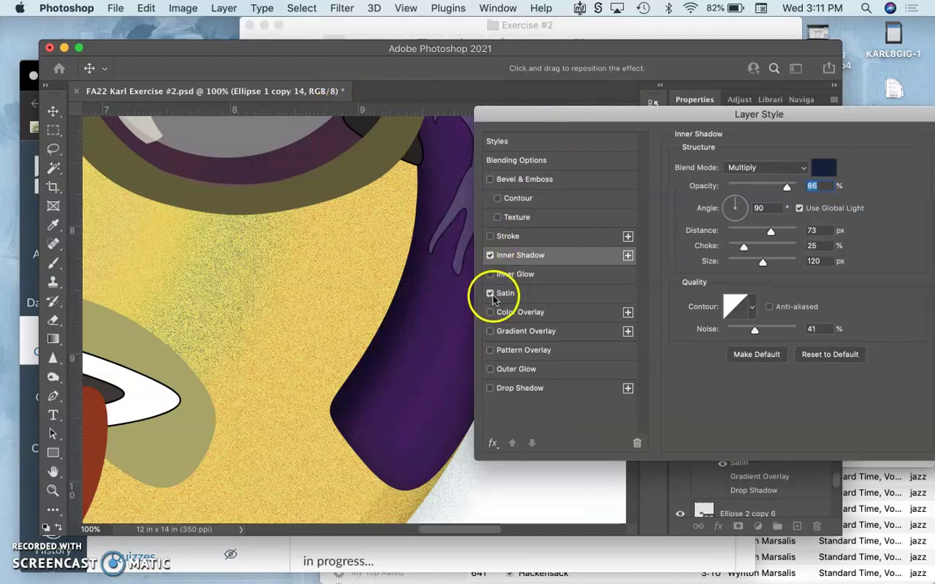
{"action": "left_click", "coordinate": [503, 293]}
Give the satin a dark #262323 colour sampled from the hair and apply the style
{"action": "left_click", "coordinate": [826, 170]}
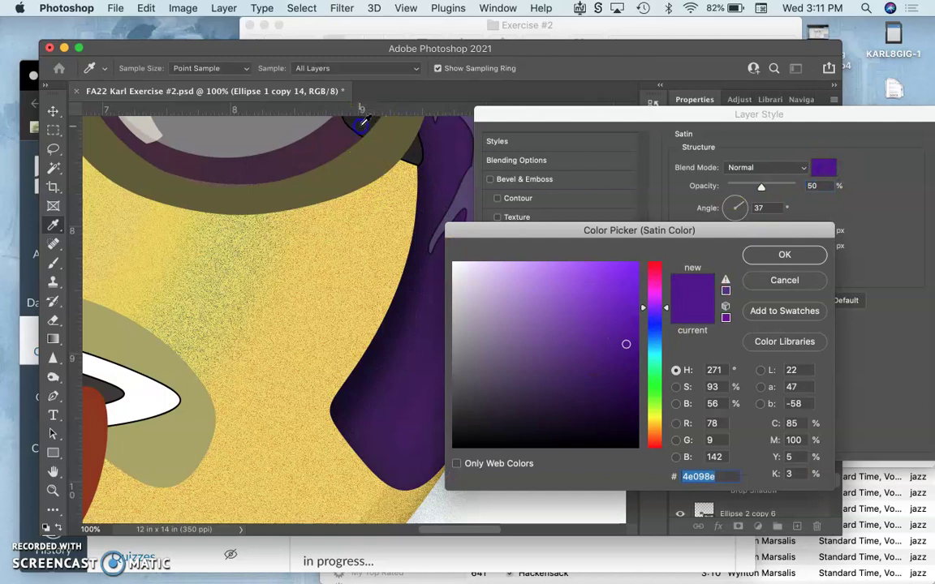
{"action": "left_click", "coordinate": [327, 116]}
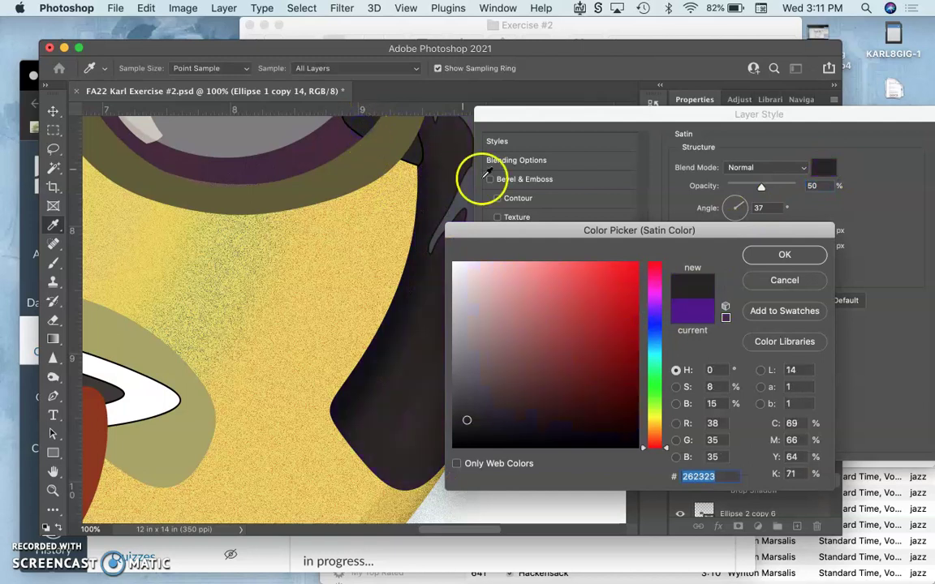
{"action": "left_click", "coordinate": [784, 255]}
{"action": "left_click", "coordinate": [489, 293]}
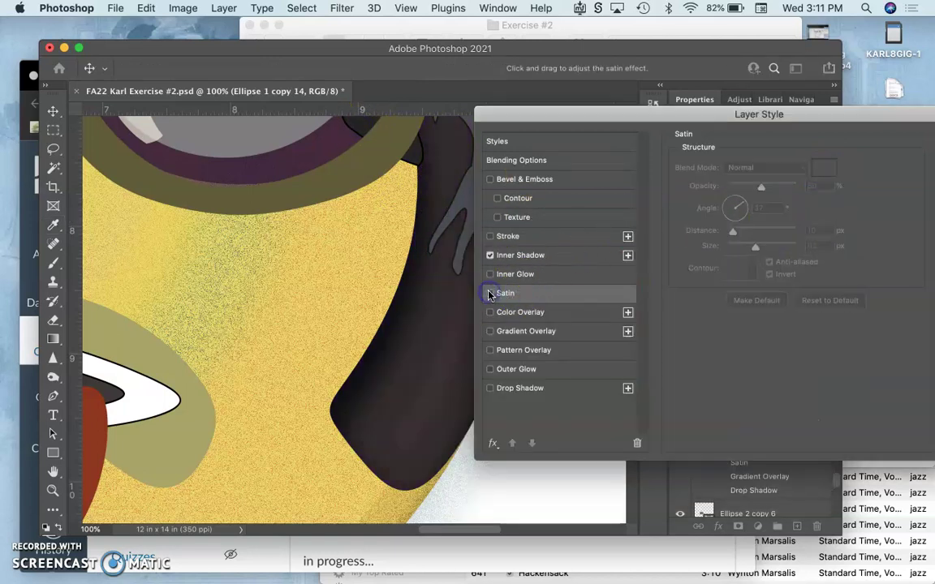
{"action": "left_click", "coordinate": [489, 293]}
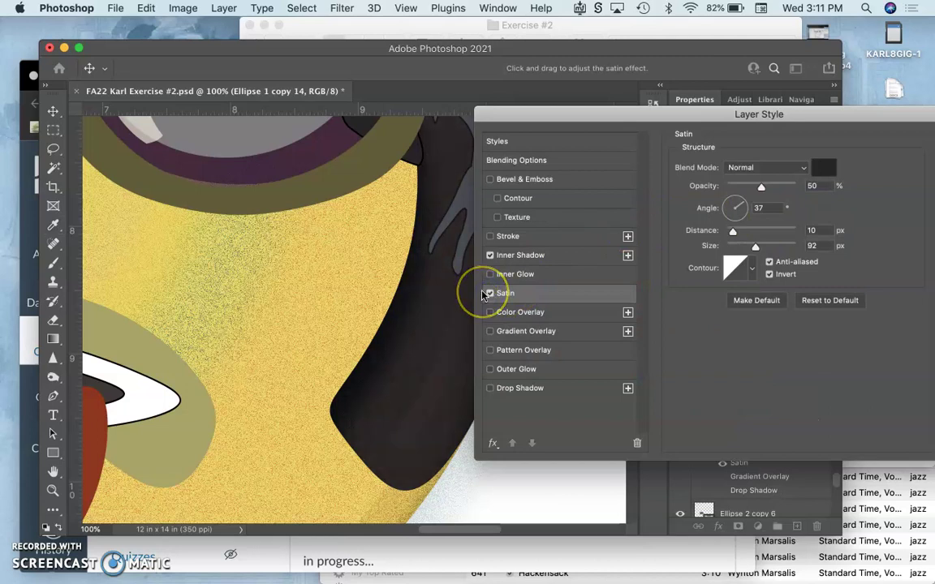
{"action": "key", "text": "super+minus"}
{"action": "key", "text": "super+minus"}
{"action": "key", "text": "super+minus"}
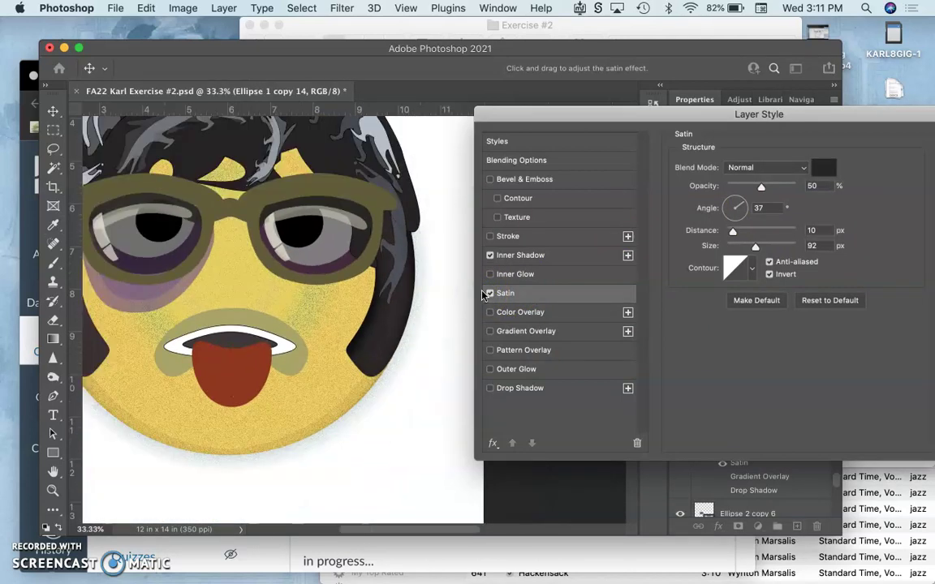
{"action": "key", "text": "super+minus"}
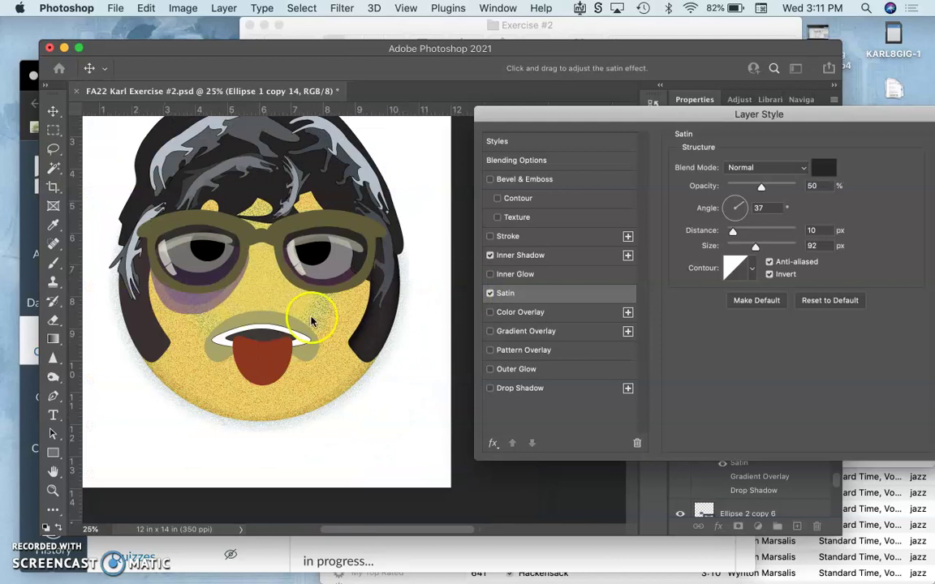
{"action": "left_click_drag", "start_coordinate": [788, 114], "coordinate": [620, 136]}
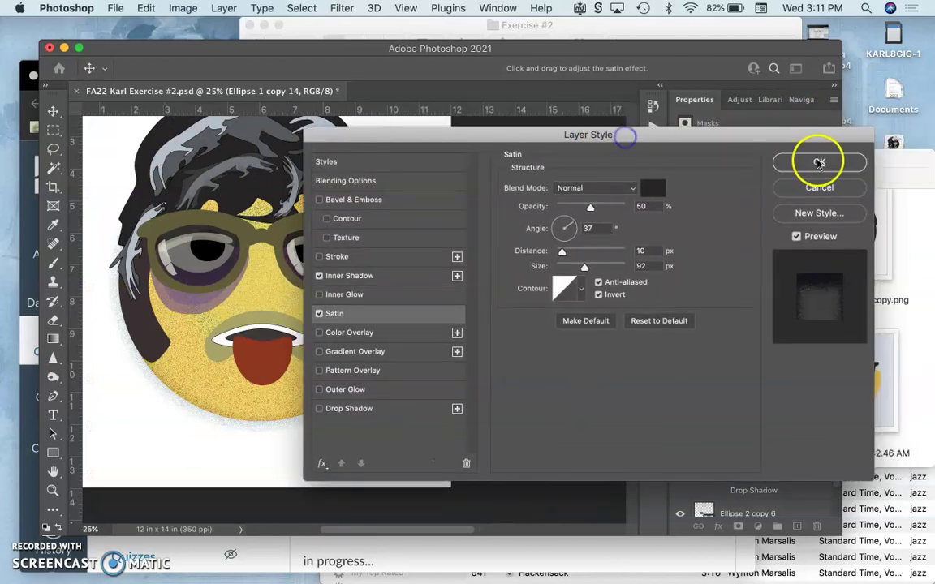
{"action": "left_click", "coordinate": [819, 163]}
Copy Ellipse 1 copy 14's layer style and paste it onto Ellipse 1 copy 13
{"action": "right_click", "coordinate": [725, 437]}
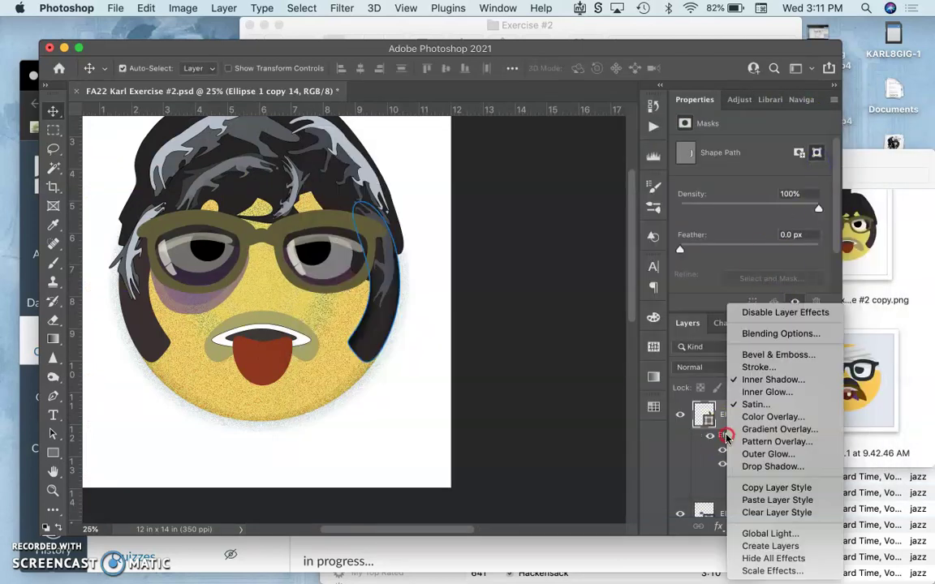
{"action": "left_click", "coordinate": [759, 488]}
{"action": "left_click", "coordinate": [162, 349]}
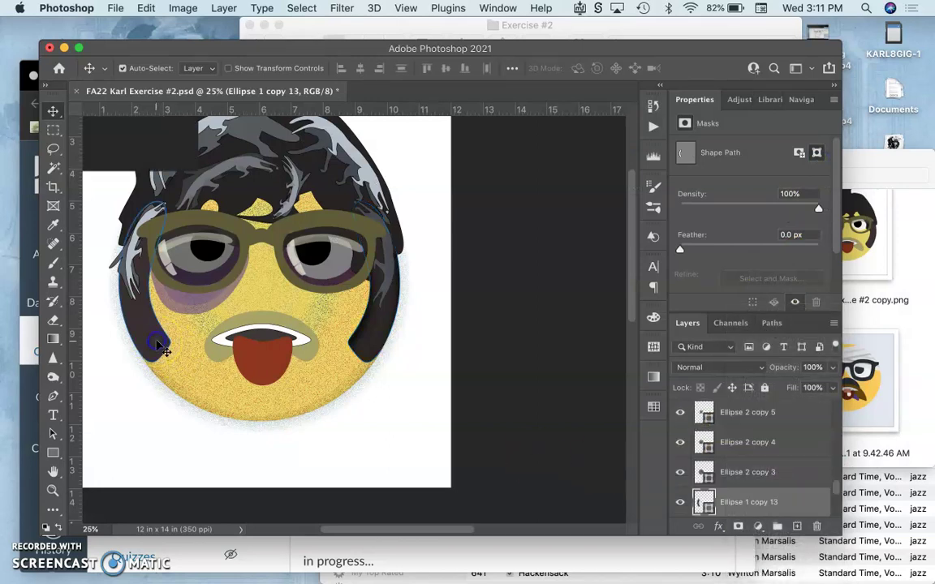
{"action": "right_click", "coordinate": [724, 501]}
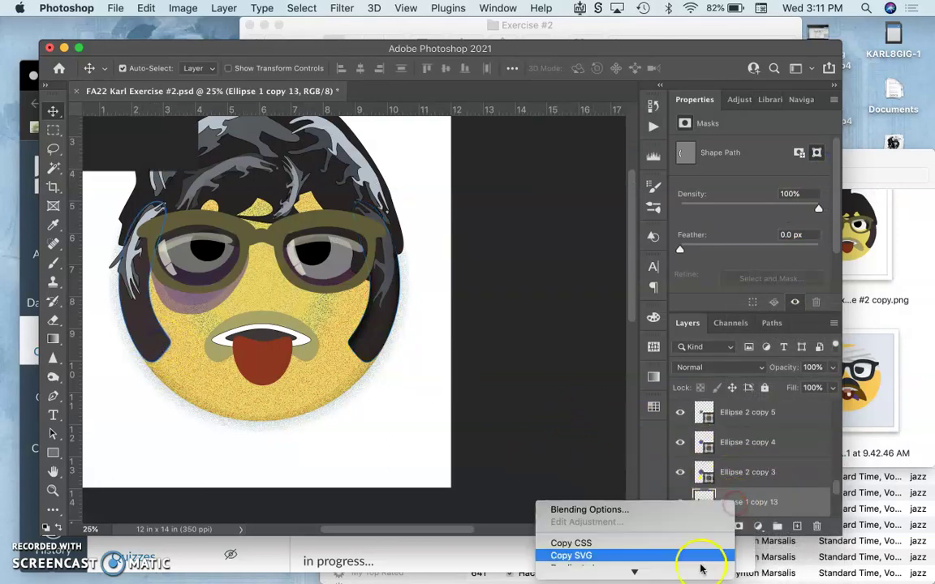
{"action": "mouse_move", "coordinate": [568, 568]}
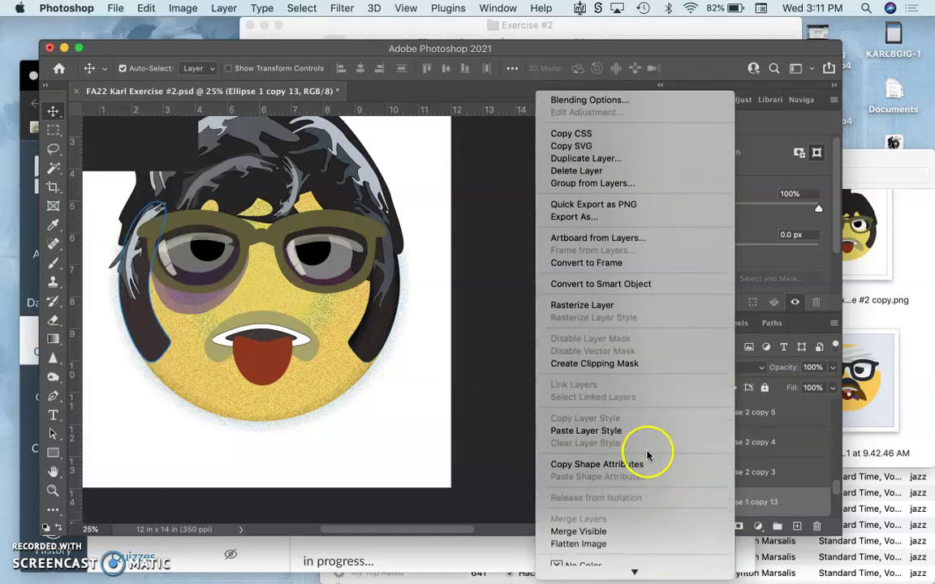
{"action": "left_click", "coordinate": [635, 437]}
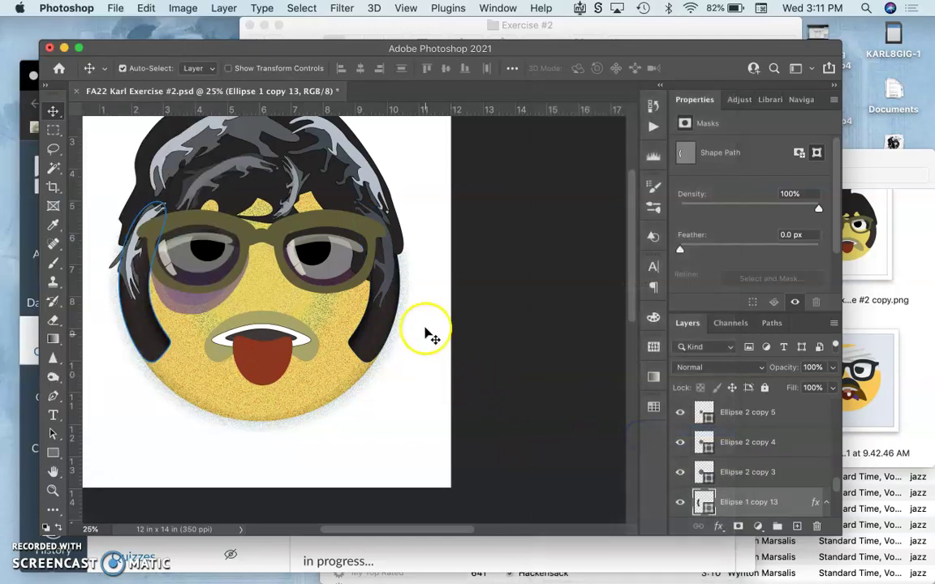
{"action": "scroll", "coordinate": [430, 325], "scroll_direction": "up", "scroll_amount": 1}
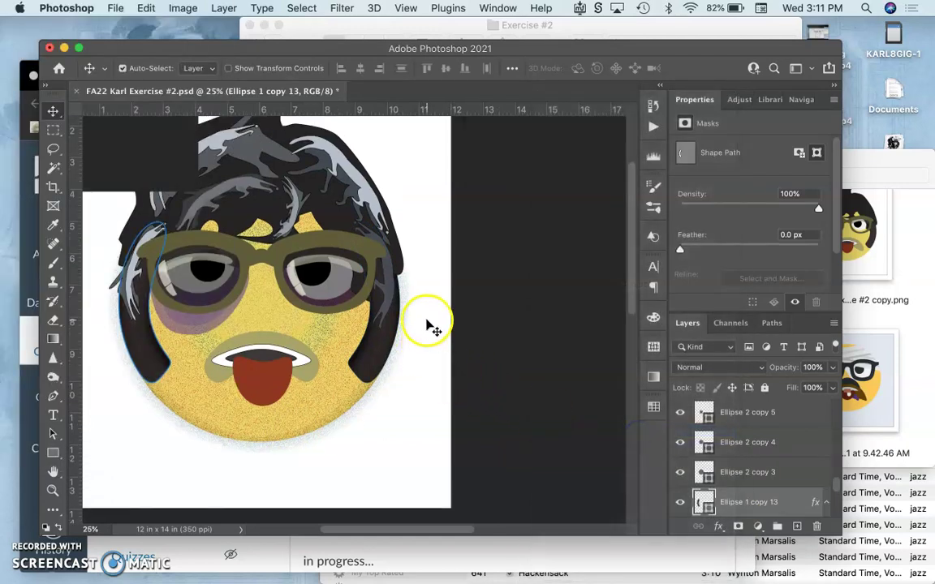
{"action": "left_click", "coordinate": [306, 251]}
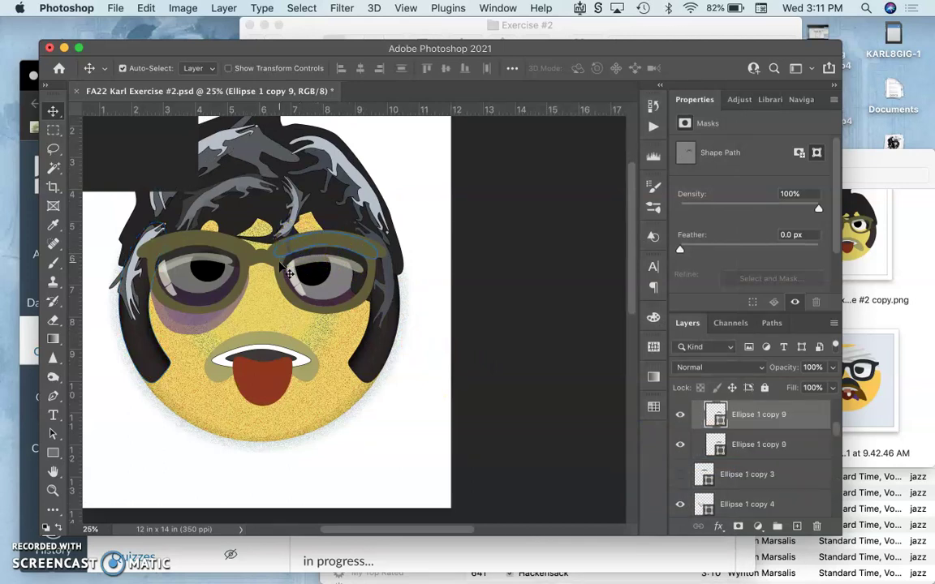
{"action": "left_click_drag", "start_coordinate": [284, 272], "coordinate": [288, 329]}
Paste the copied layer style onto the tongue layer Ellipse 3 and compare its inner shadow
{"action": "left_click", "coordinate": [277, 336]}
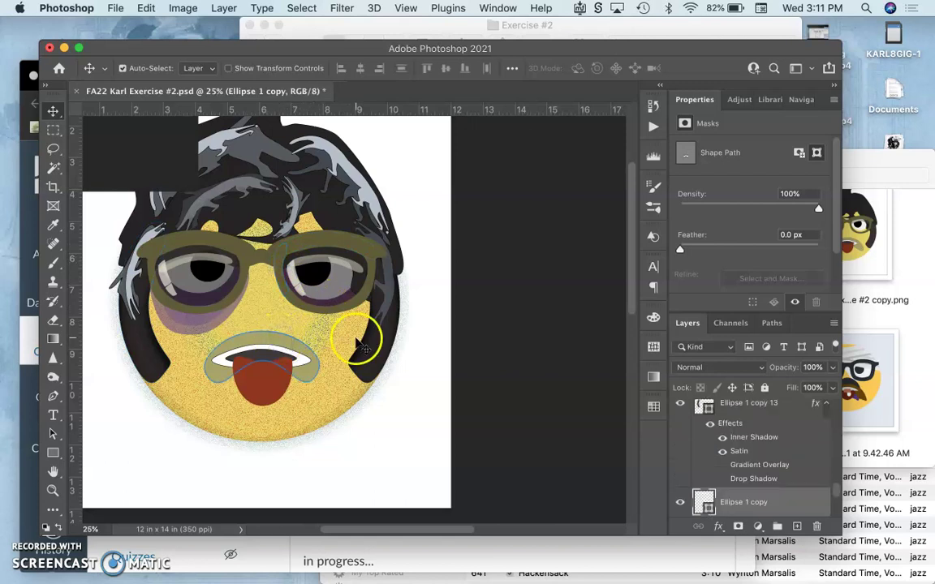
{"action": "left_click", "coordinate": [267, 378]}
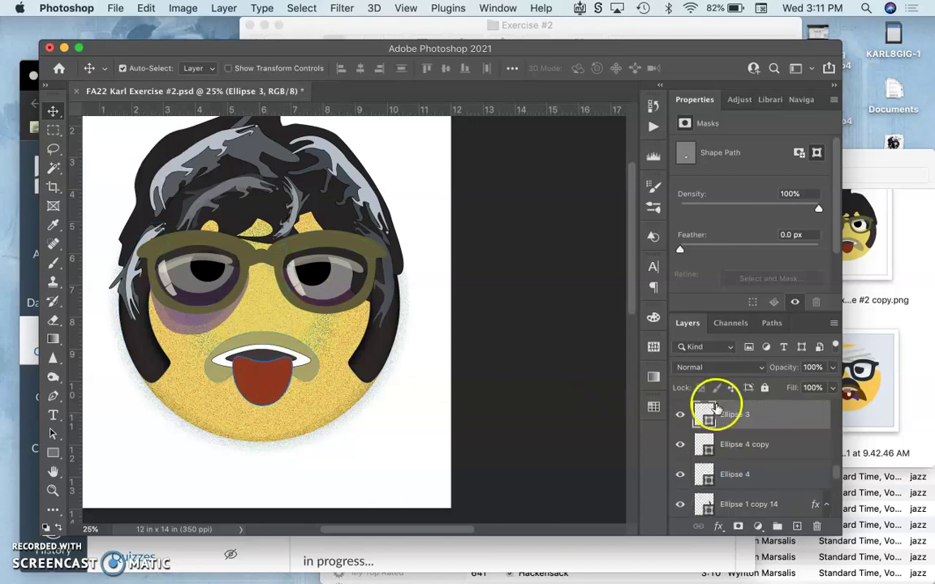
{"action": "right_click", "coordinate": [759, 415]}
{"action": "mouse_move", "coordinate": [657, 572]}
{"action": "left_click", "coordinate": [647, 521]}
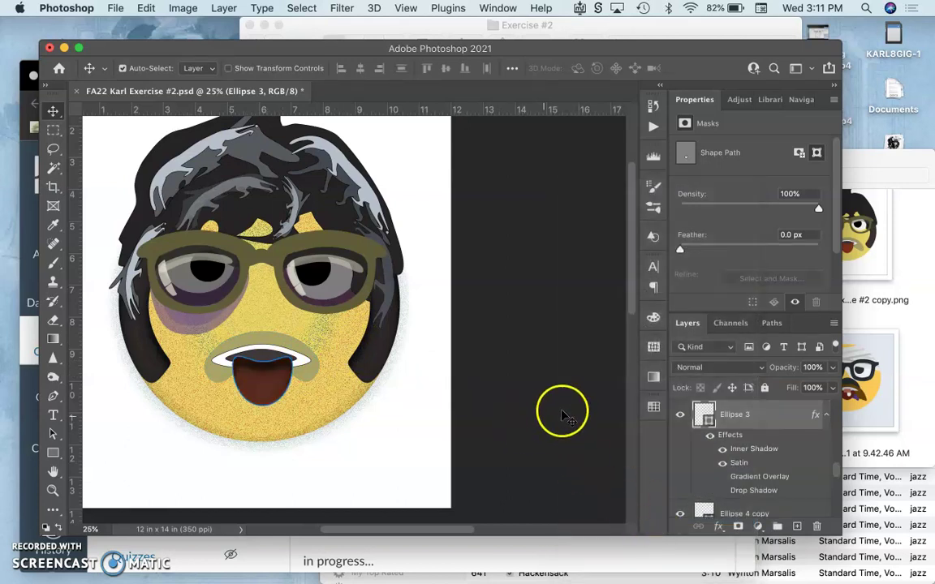
{"action": "left_click", "coordinate": [722, 450]}
{"action": "left_click", "coordinate": [722, 450]}
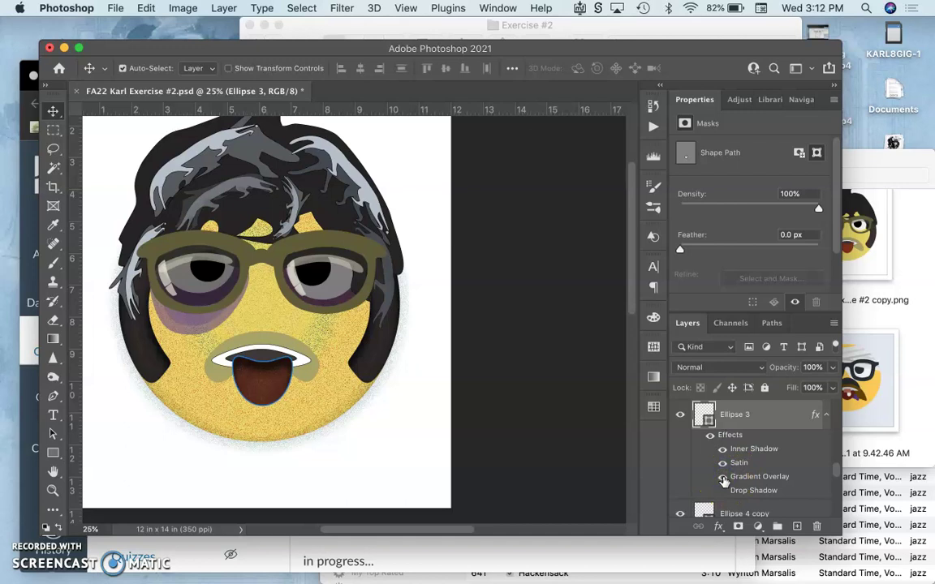
Make the tongue's gradient overlay a linear gradient with Normal blending
{"action": "double_click", "coordinate": [735, 478]}
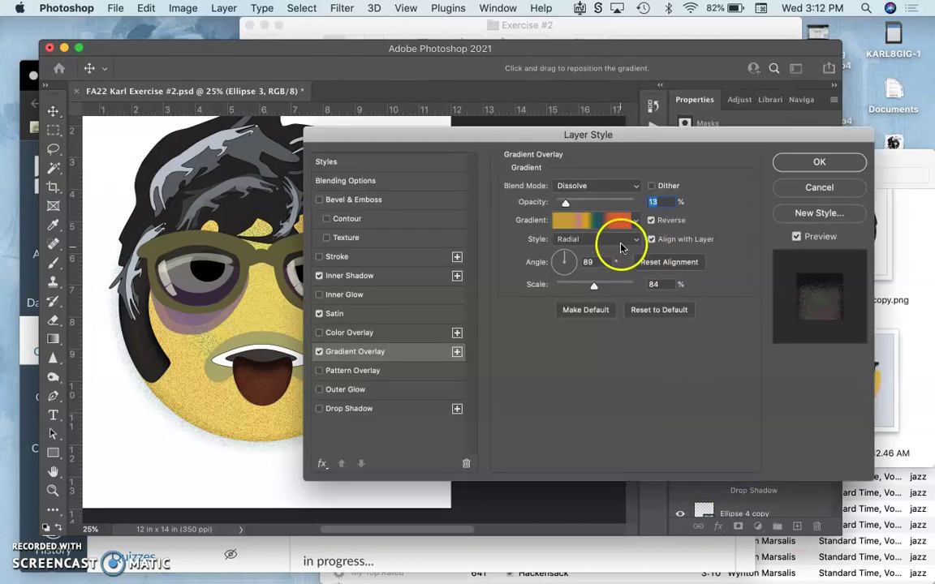
{"action": "left_click", "coordinate": [620, 243]}
{"action": "left_click", "coordinate": [620, 231]}
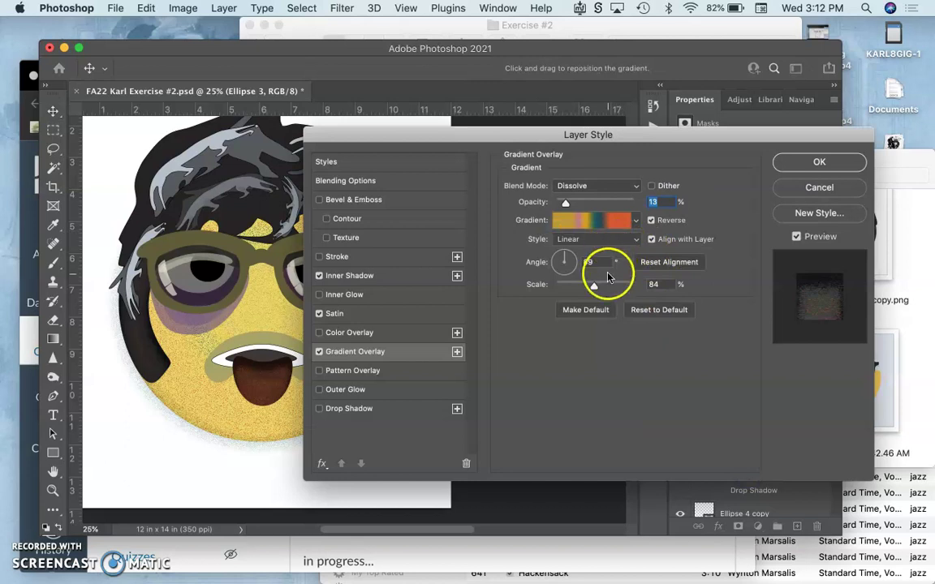
{"action": "left_click", "coordinate": [596, 186]}
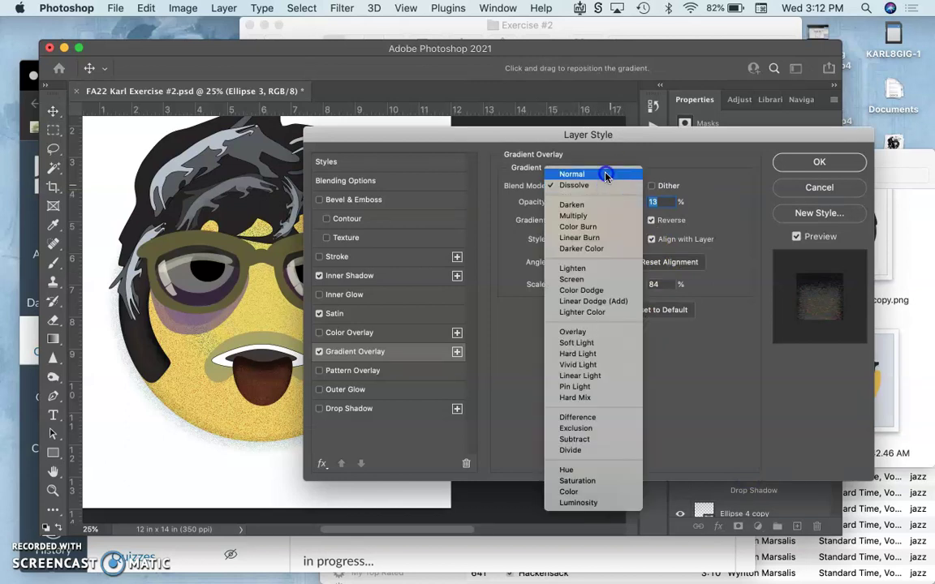
{"action": "left_click", "coordinate": [604, 175]}
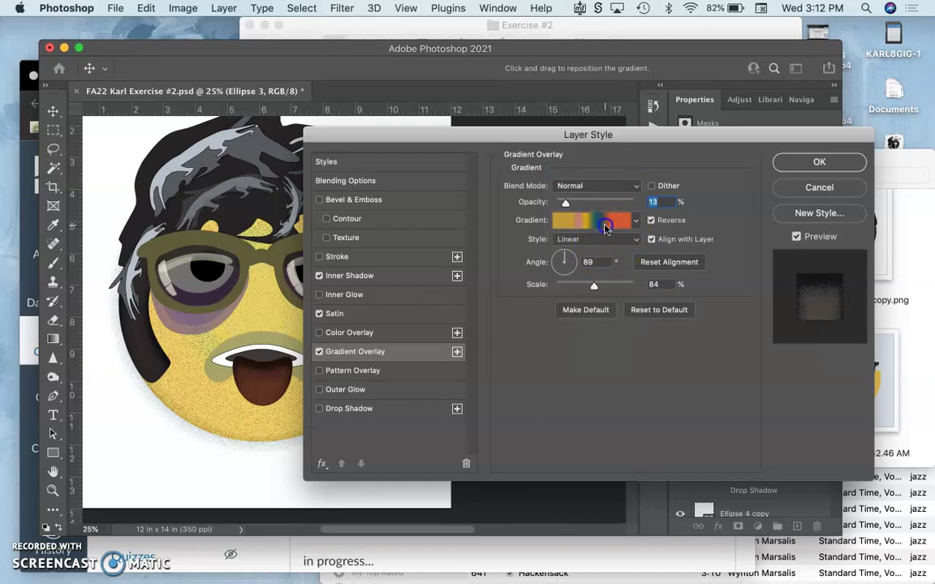
Delete the two teal stops from the overlay gradient, leaving orange-gold colours
{"action": "left_click", "coordinate": [560, 220]}
{"action": "left_click", "coordinate": [635, 314]}
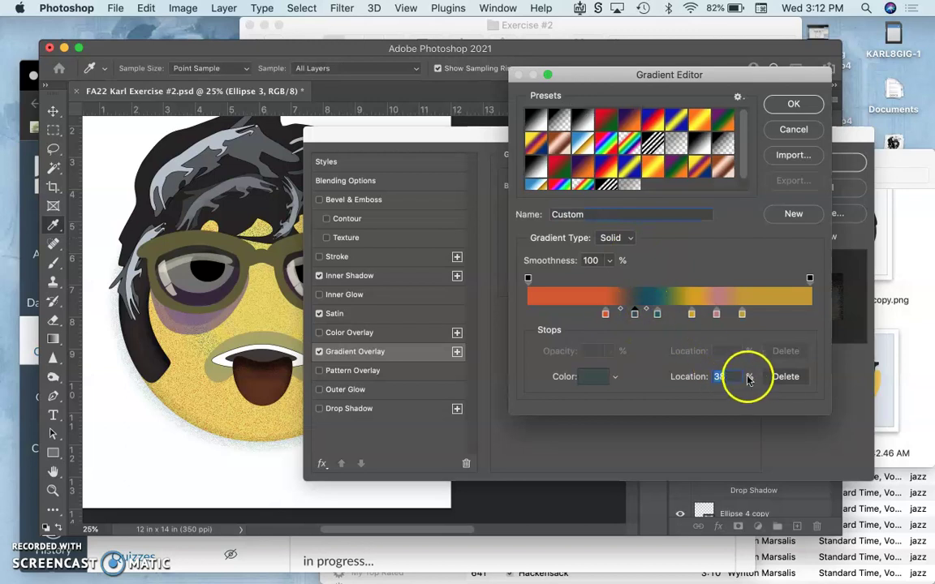
{"action": "left_click", "coordinate": [783, 378]}
{"action": "left_click", "coordinate": [657, 314]}
{"action": "left_click", "coordinate": [780, 378]}
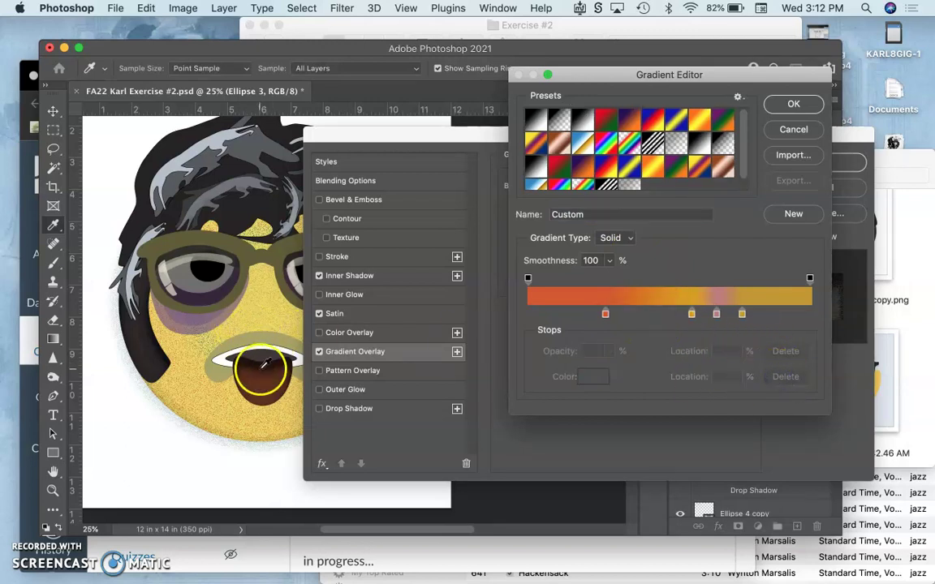
{"action": "left_click", "coordinate": [793, 102]}
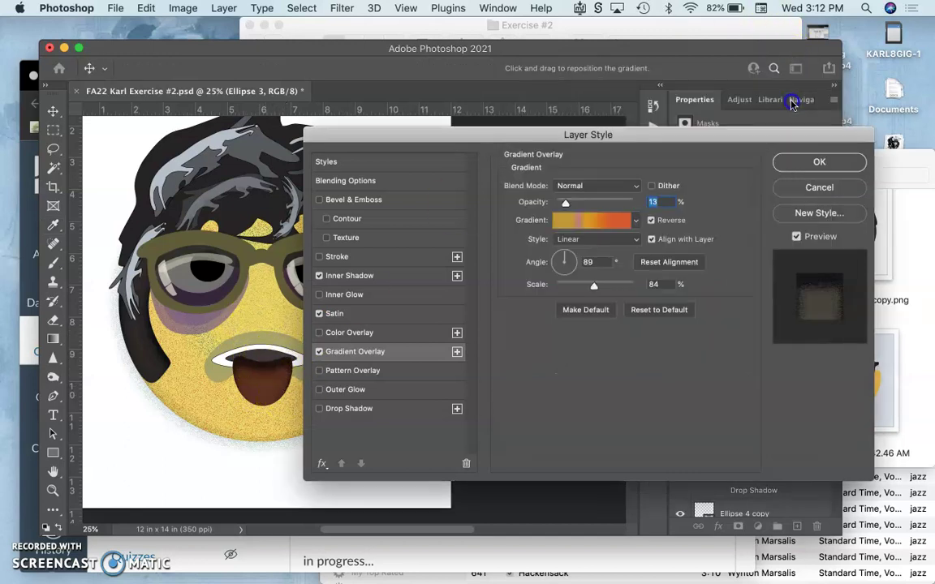
Apply Ellipse 3's style, then lower its inner shadow to about 56% opacity
{"action": "left_click", "coordinate": [796, 161]}
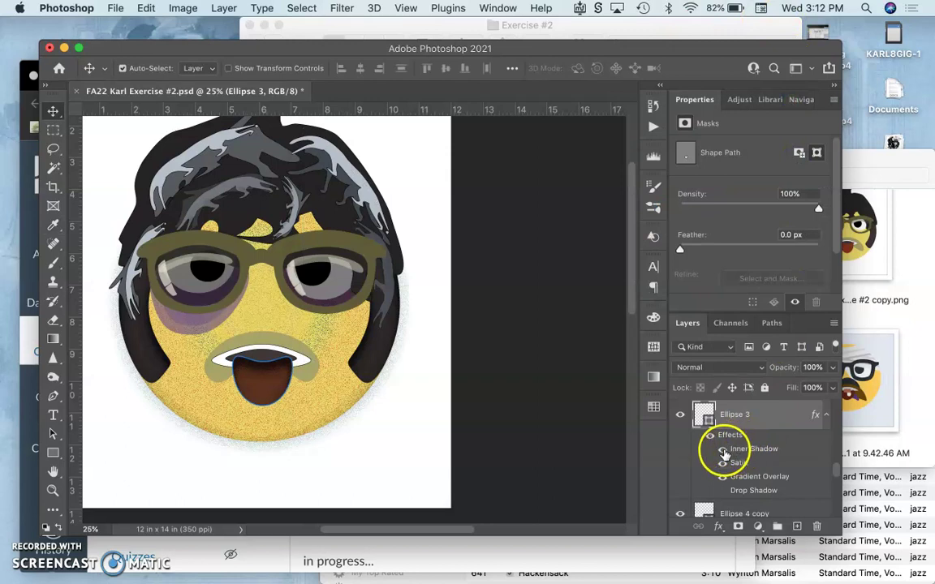
{"action": "left_click", "coordinate": [722, 449]}
{"action": "left_click", "coordinate": [723, 450]}
{"action": "double_click", "coordinate": [740, 451]}
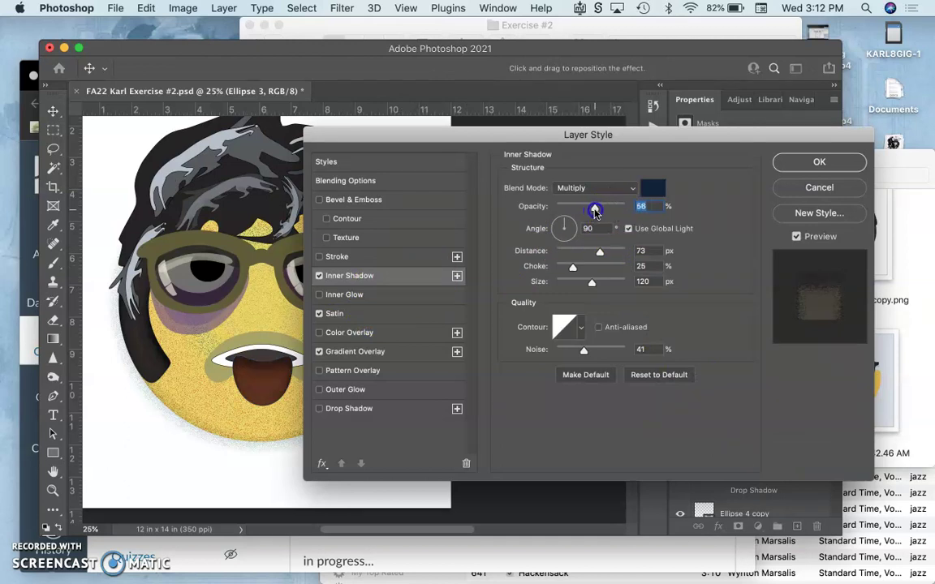
{"action": "left_click", "coordinate": [819, 163]}
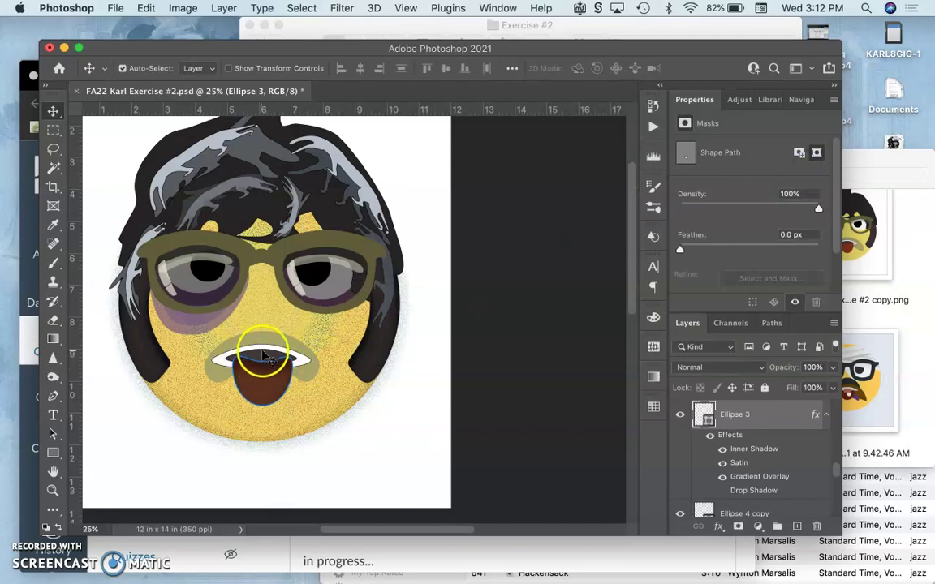
Darken Ellipse 4 copy's fill from #3e3838 to #2a2424
{"action": "left_click", "coordinate": [264, 357]}
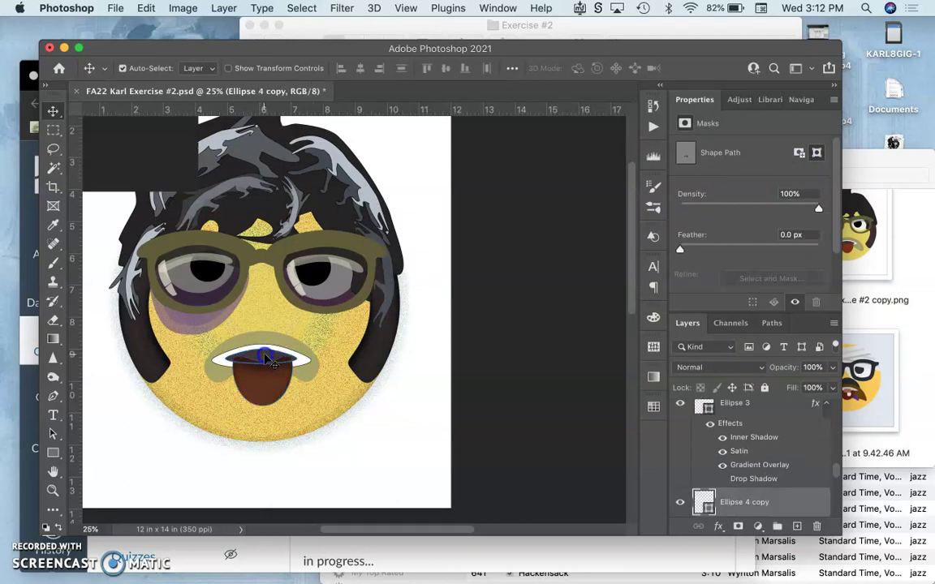
{"action": "double_click", "coordinate": [704, 499]}
{"action": "left_click_drag", "start_coordinate": [486, 404], "coordinate": [471, 422]}
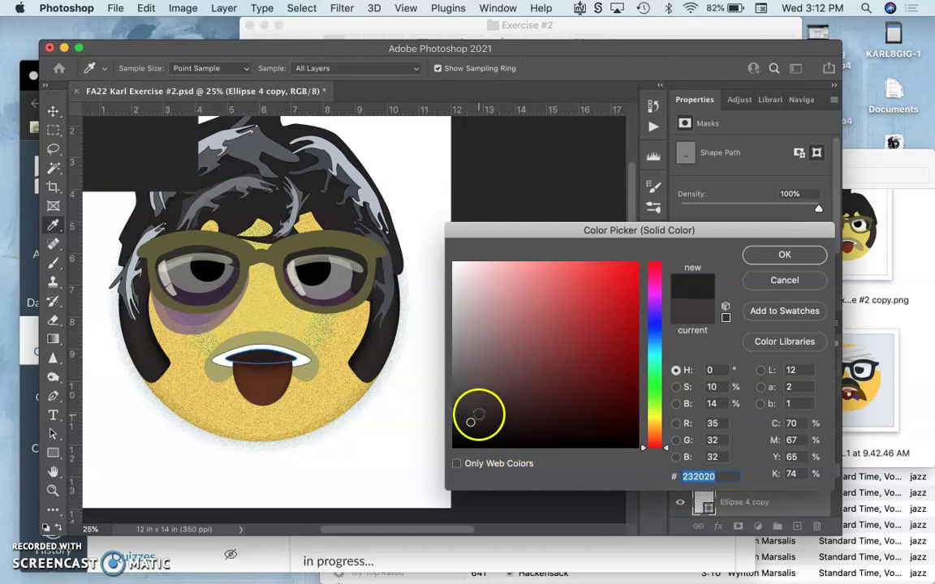
{"action": "left_click", "coordinate": [479, 413]}
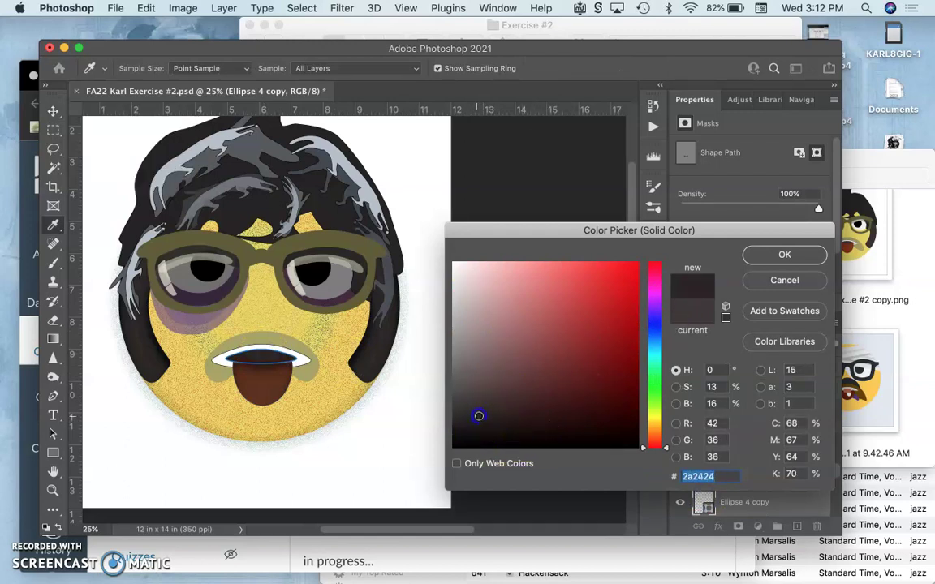
{"action": "left_click", "coordinate": [758, 253]}
{"action": "key", "text": "v"}
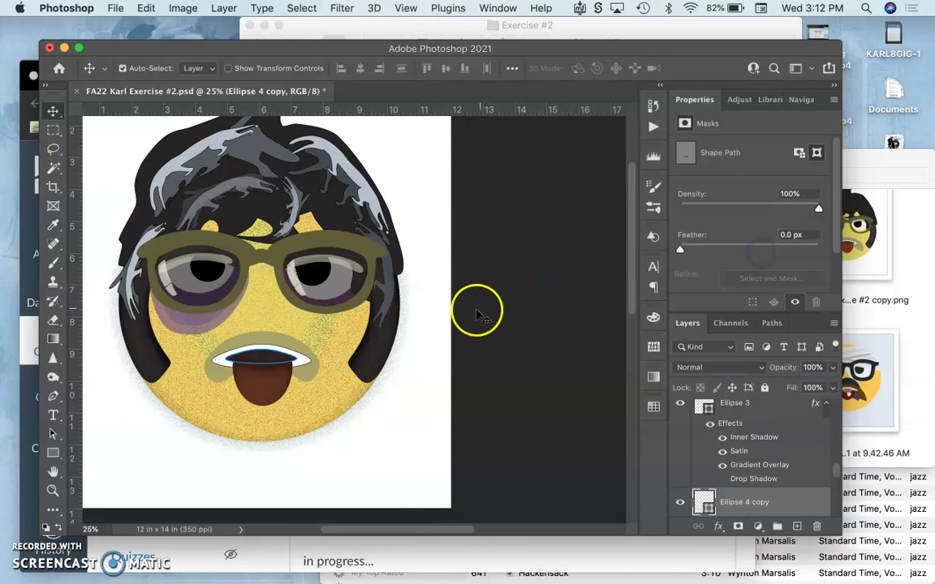
{"action": "left_click", "coordinate": [477, 313]}
{"action": "scroll", "coordinate": [481, 314], "scroll_direction": "left", "scroll_amount": 3}
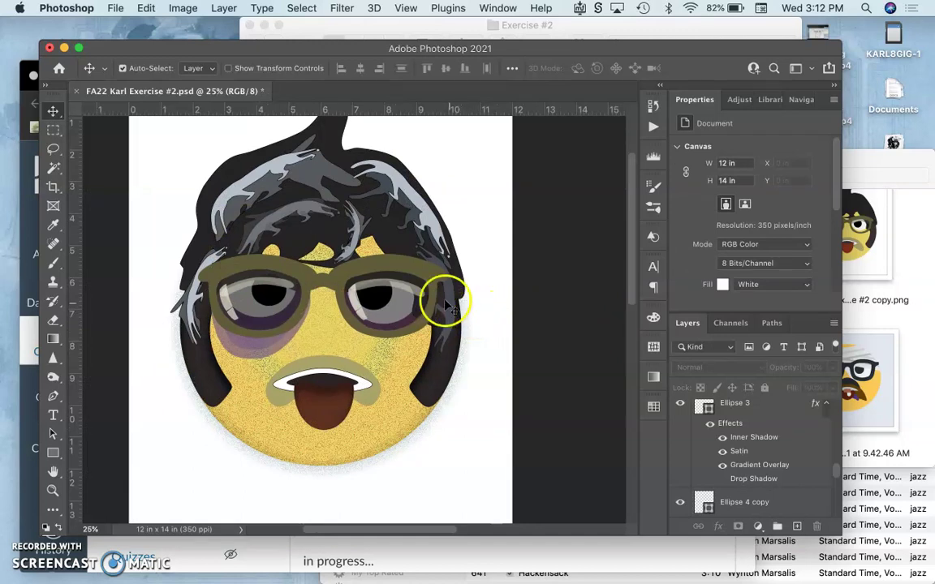
Draw a thin vertical ellipse down the tongue with the Ellipse Tool
{"action": "left_click", "coordinate": [53, 452]}
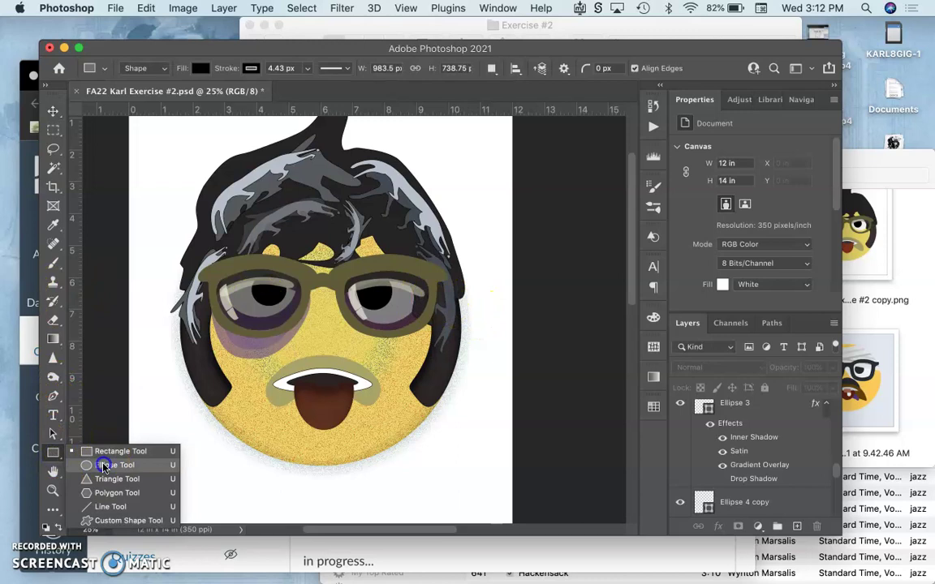
{"action": "left_click", "coordinate": [104, 464]}
{"action": "key", "text": "super+plus"}
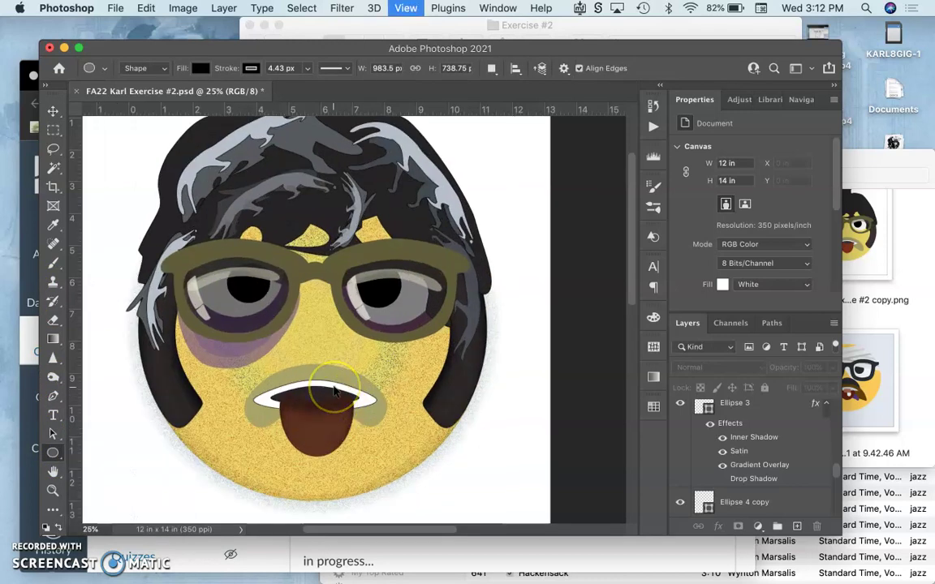
{"action": "key", "text": "super+plus"}
{"action": "key", "text": "super+plus"}
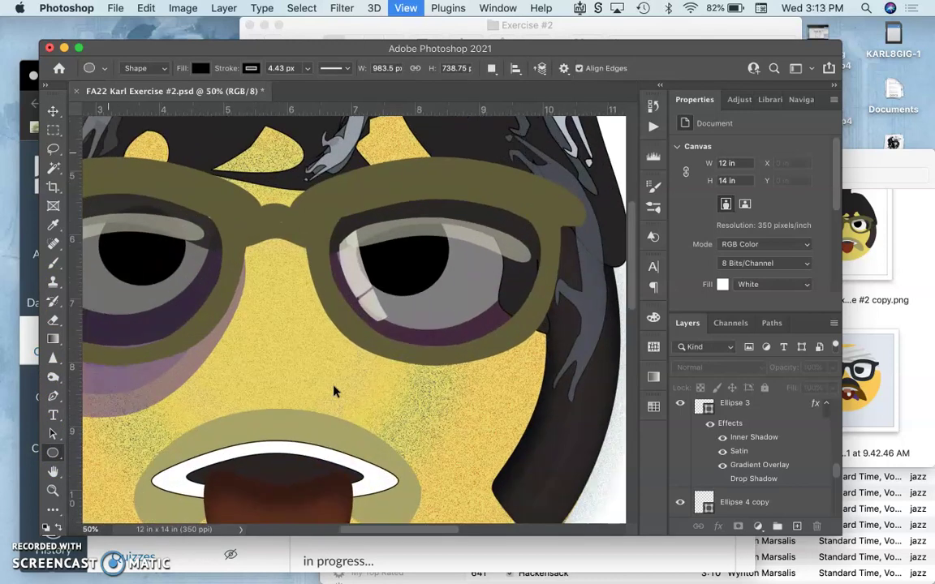
{"action": "key", "text": "super+plus"}
{"action": "scroll", "coordinate": [333, 391], "scroll_direction": "down", "scroll_amount": 3}
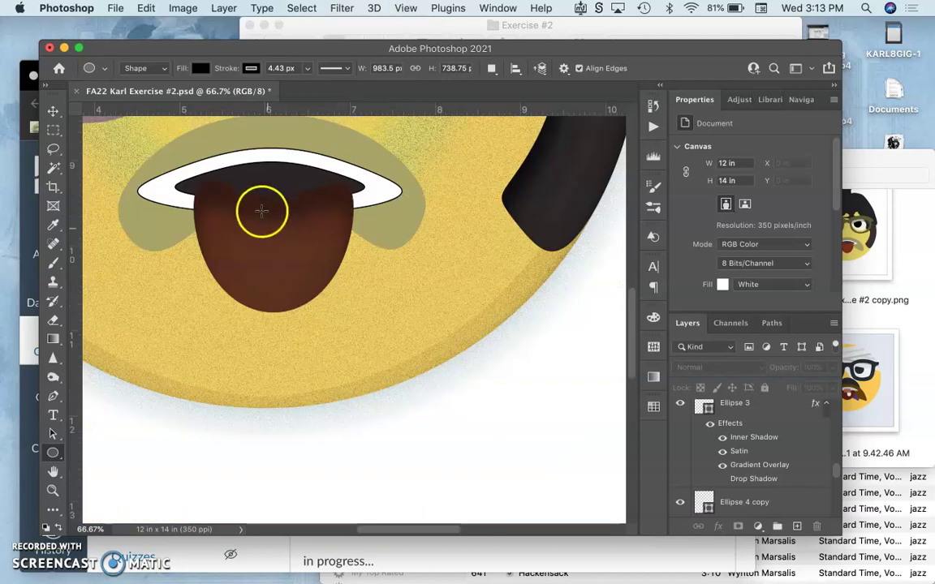
{"action": "left_click_drag", "start_coordinate": [268, 188], "coordinate": [281, 266]}
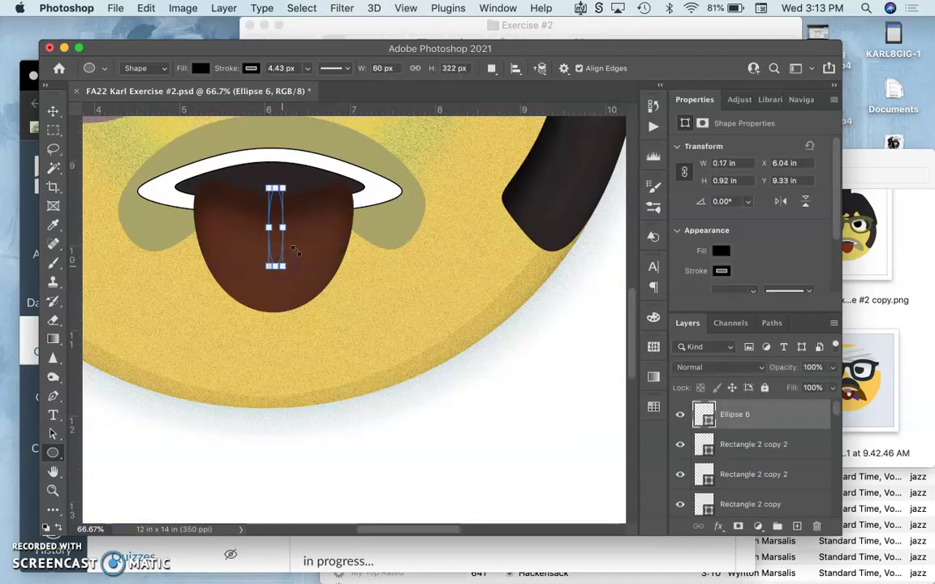
Warp the new ellipse so its top pinches into a point
{"action": "right_click", "coordinate": [273, 212]}
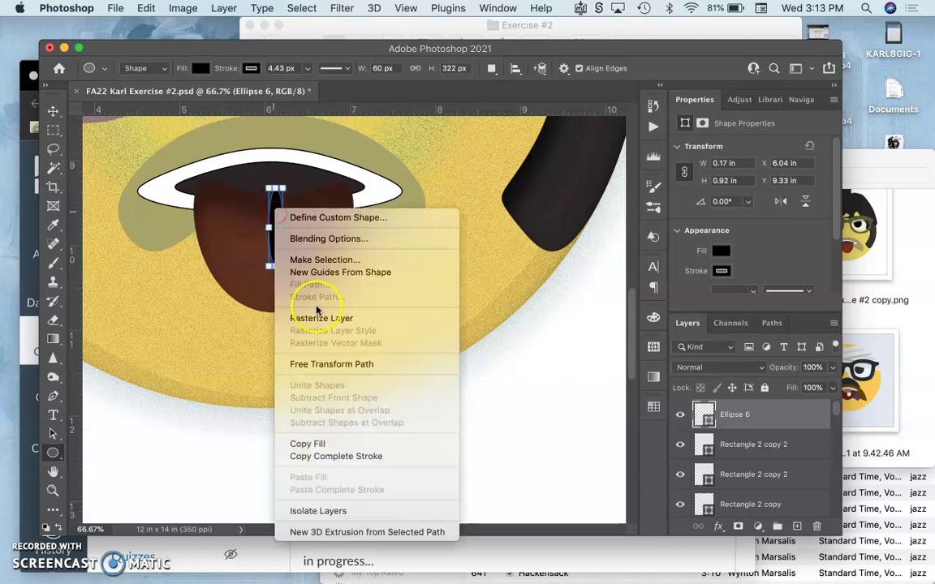
{"action": "left_click", "coordinate": [294, 363]}
{"action": "key", "text": "super+plus"}
{"action": "key", "text": "super+plus"}
{"action": "key", "text": "super+plus"}
{"action": "key", "text": "super+plus"}
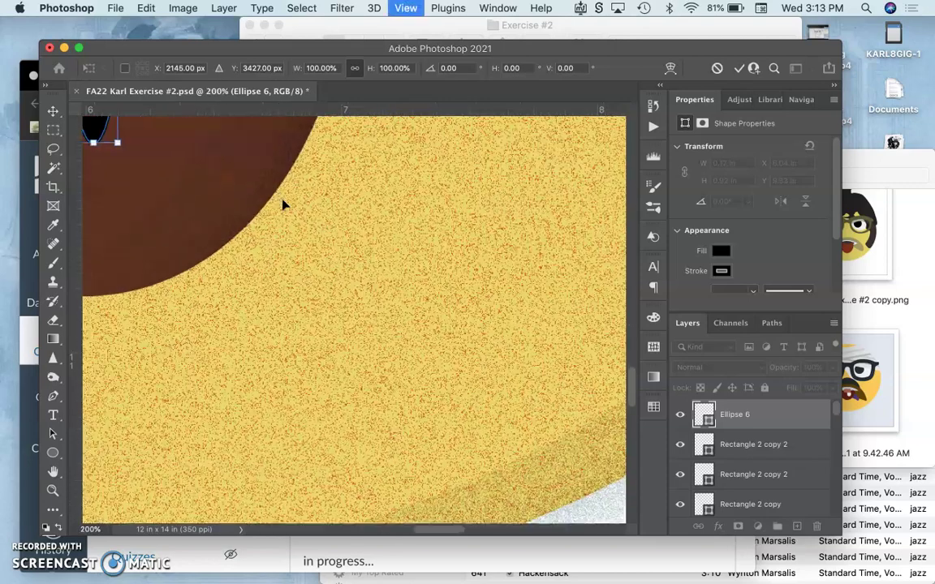
{"action": "right_click", "coordinate": [346, 246]}
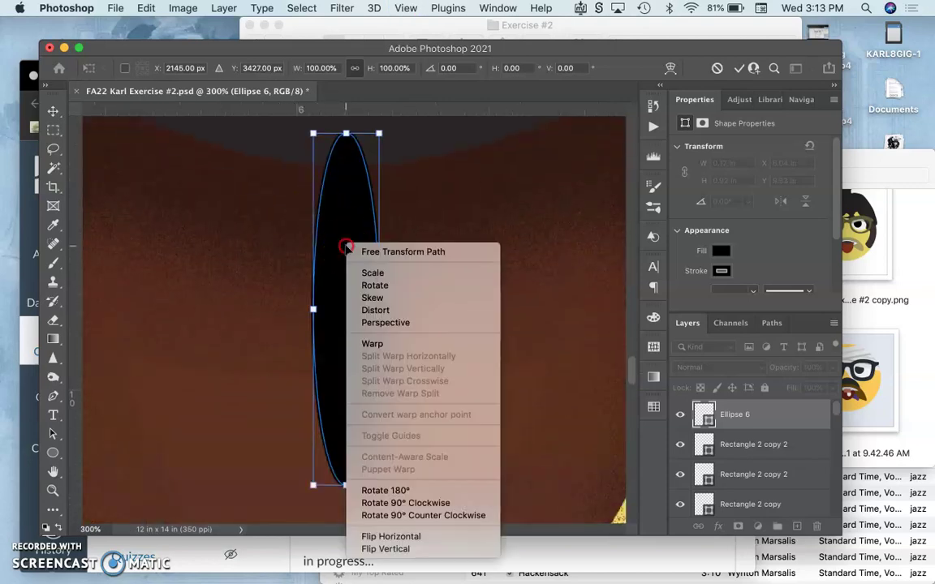
{"action": "left_click", "coordinate": [373, 343]}
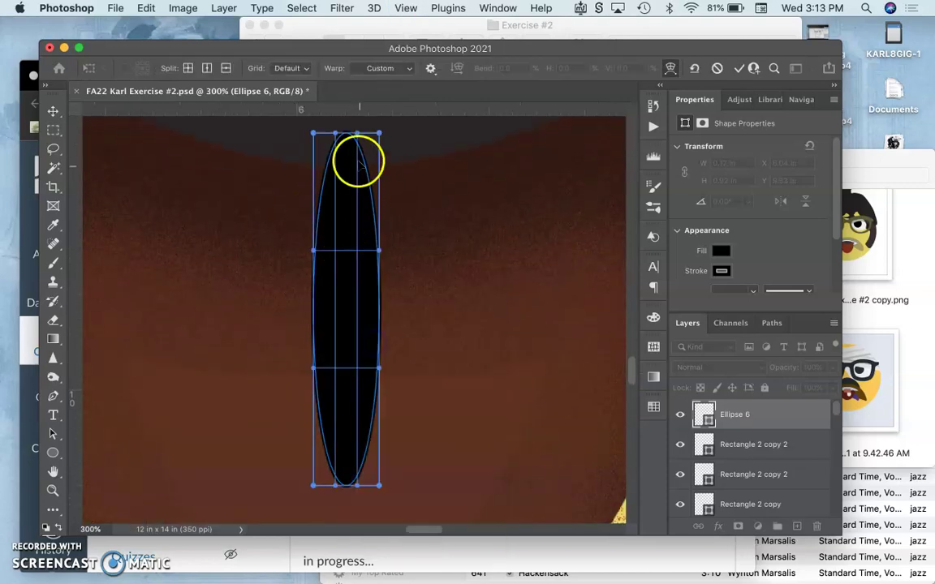
{"action": "left_click_drag", "start_coordinate": [349, 138], "coordinate": [347, 166]}
{"action": "left_click", "coordinate": [398, 190]}
{"action": "key", "text": "super+minus"}
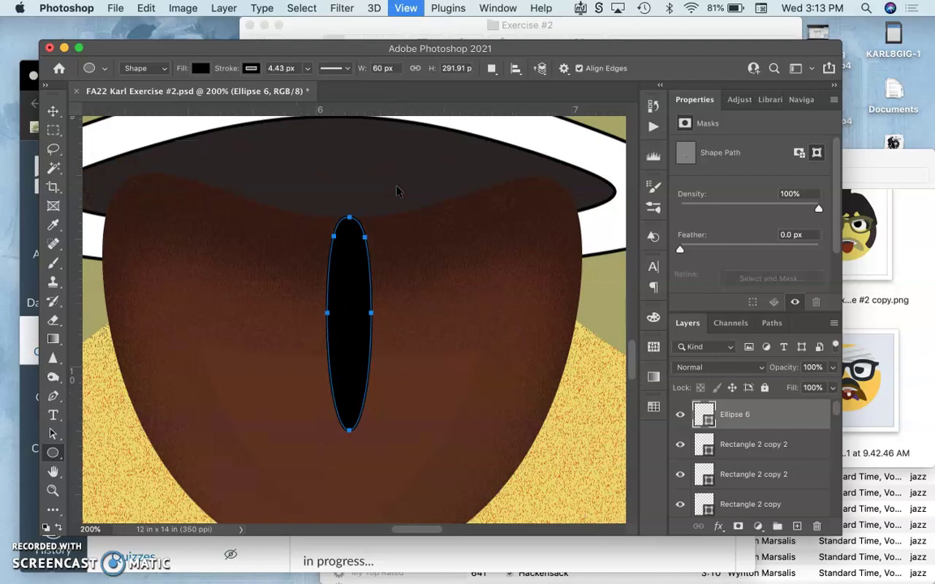
Set the Ellipse 6 crease line to 35% opacity with Dissolve blending
{"action": "key", "text": "super+minus"}
{"action": "key", "text": "super+minus"}
{"action": "key", "text": "super+minus"}
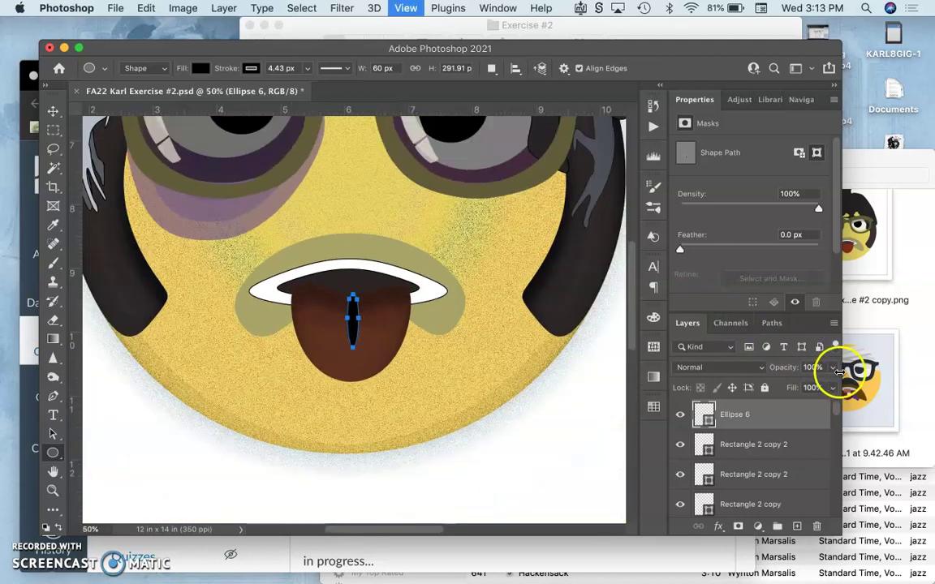
{"action": "left_click", "coordinate": [834, 368]}
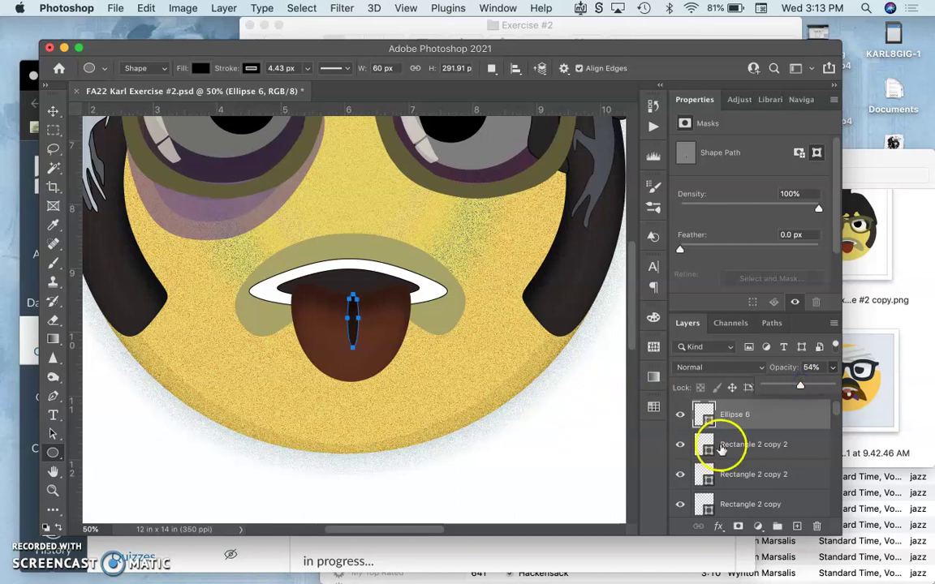
{"action": "left_click", "coordinate": [751, 447]}
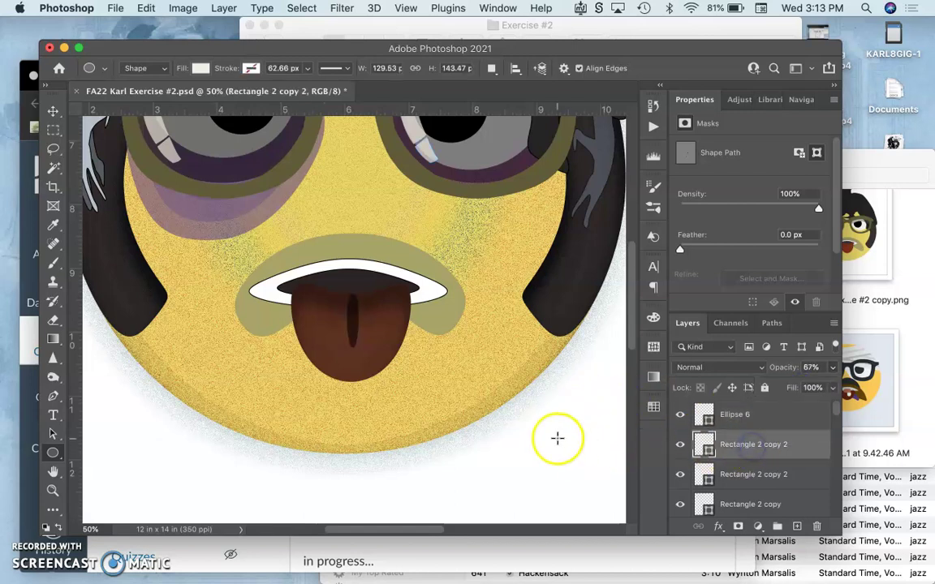
{"action": "left_click", "coordinate": [730, 414]}
{"action": "left_click", "coordinate": [833, 368]}
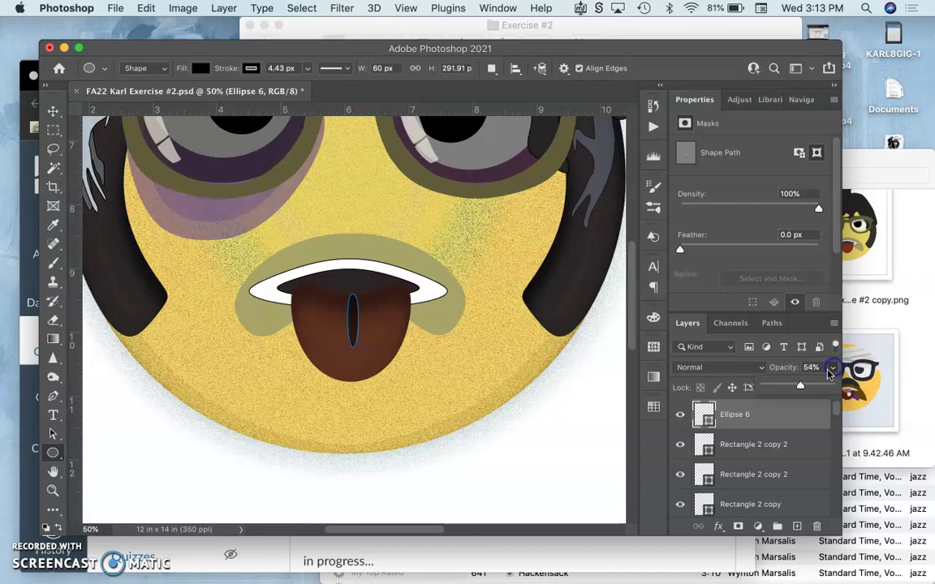
{"action": "left_click", "coordinate": [720, 368]}
{"action": "left_click", "coordinate": [649, 376]}
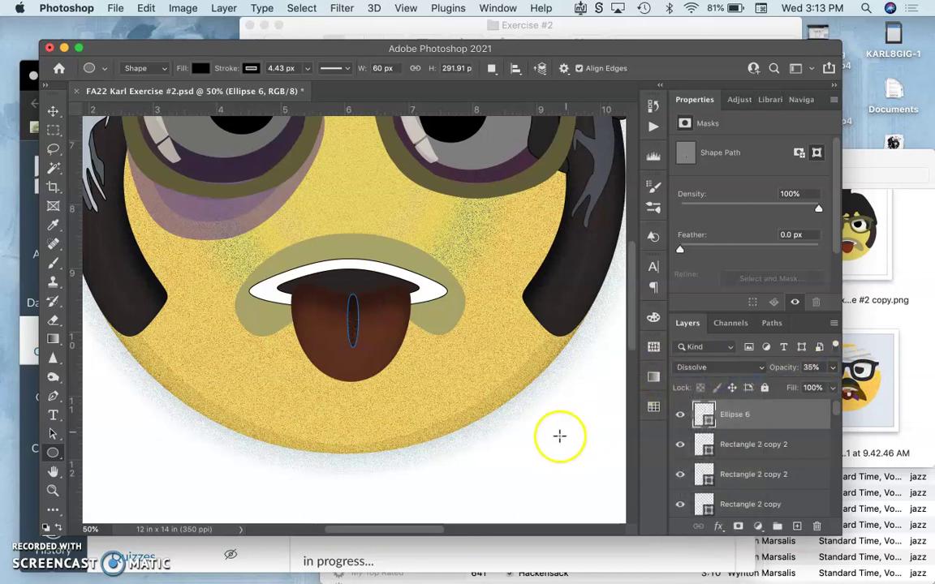
Undo the accidental extra ellipse, select Rectangle 2 copy 2 and zoom out to the whole emoji
{"action": "left_click", "coordinate": [552, 444]}
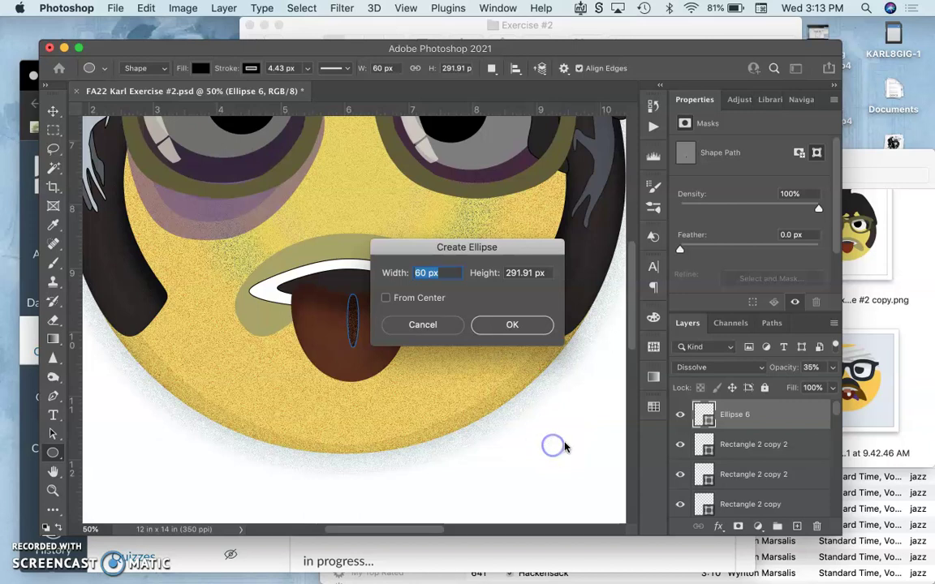
{"action": "left_click", "coordinate": [512, 325]}
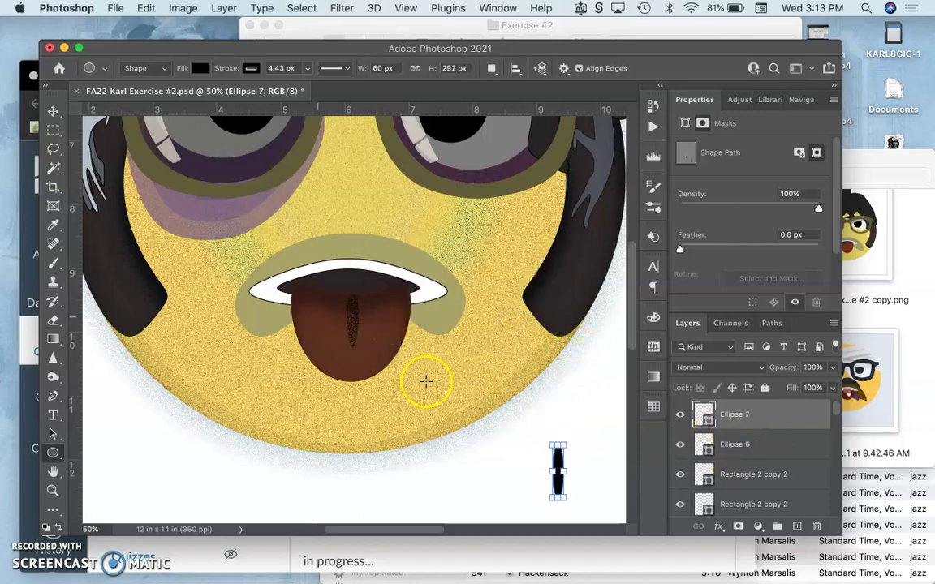
{"action": "key", "text": "super+z"}
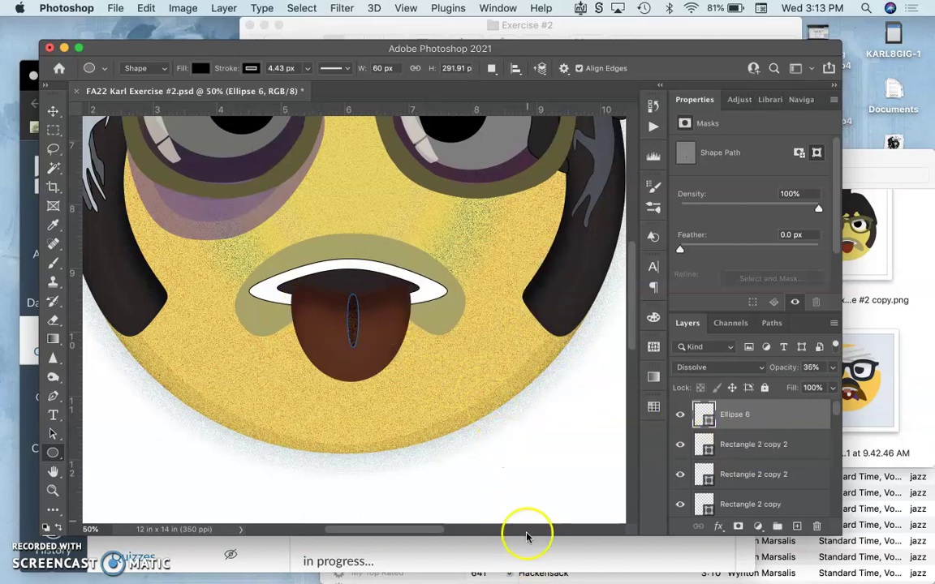
{"action": "left_click", "coordinate": [734, 443]}
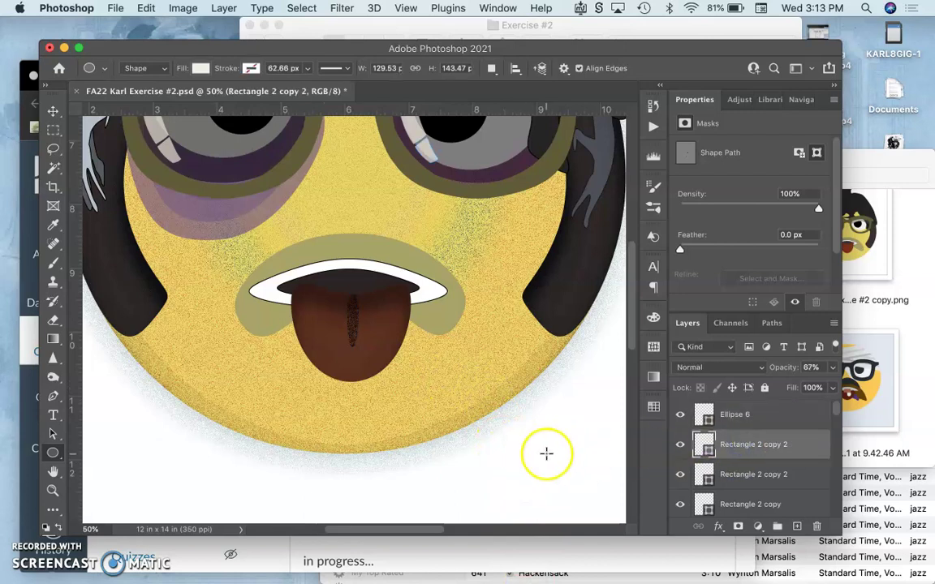
{"action": "key", "text": "super+minus"}
{"action": "key", "text": "super+minus"}
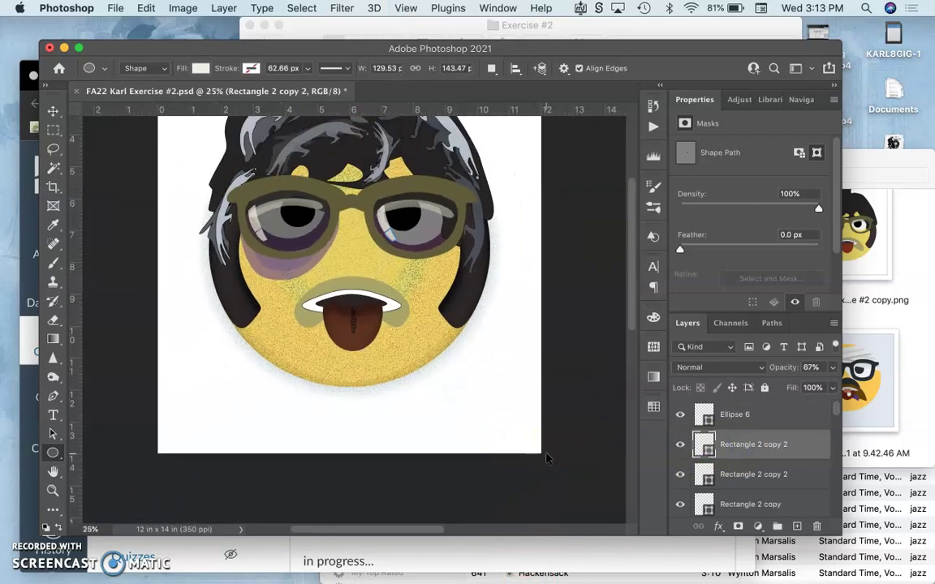